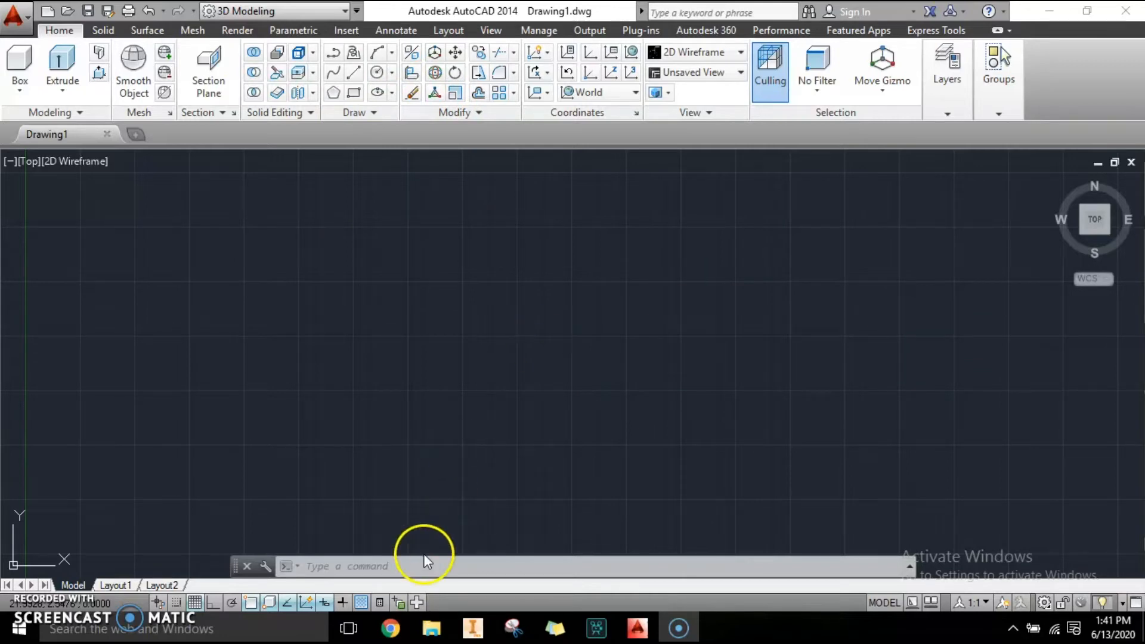
# Set the drawing units' insertion scale to Centimeters.
pyautogui.click(402, 566)
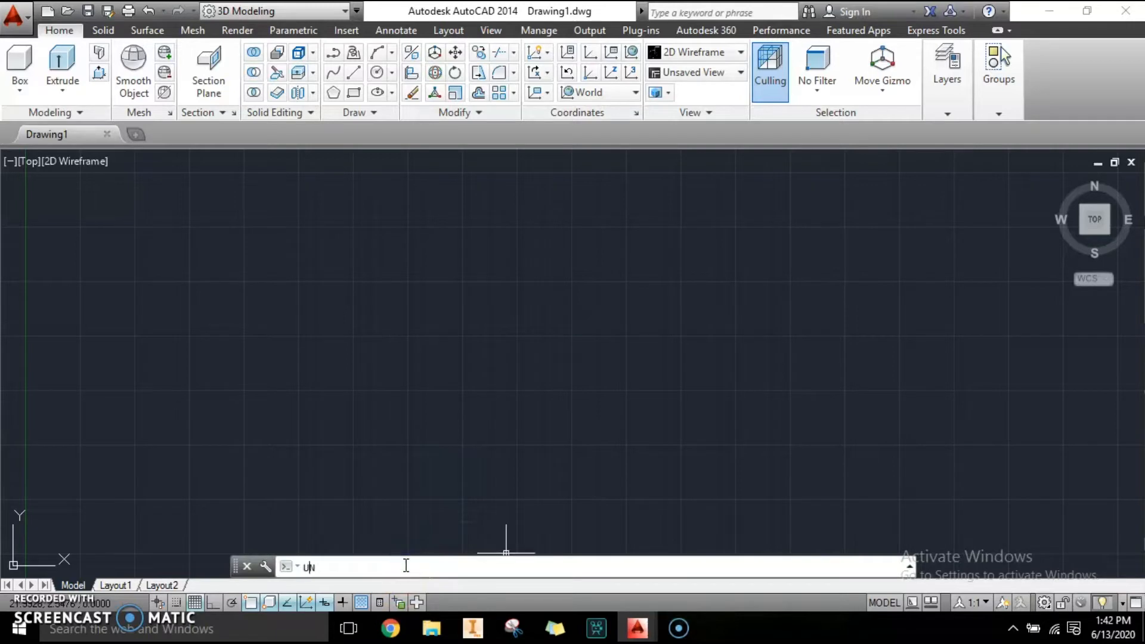
pyautogui.write('UN')
pyautogui.press('Return')
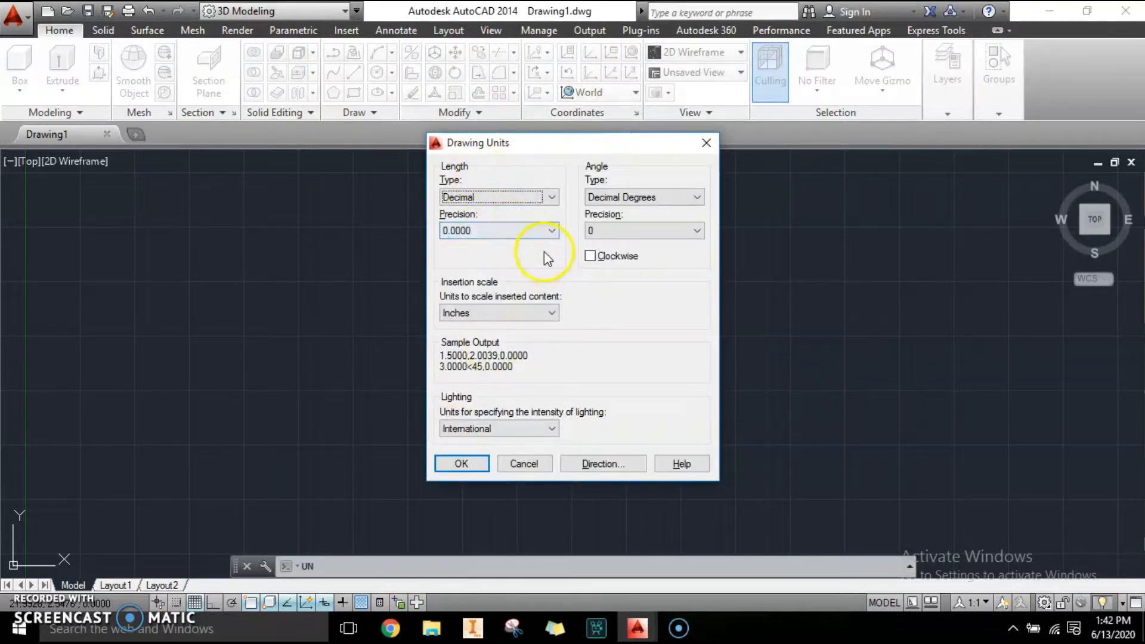
pyautogui.click(553, 315)
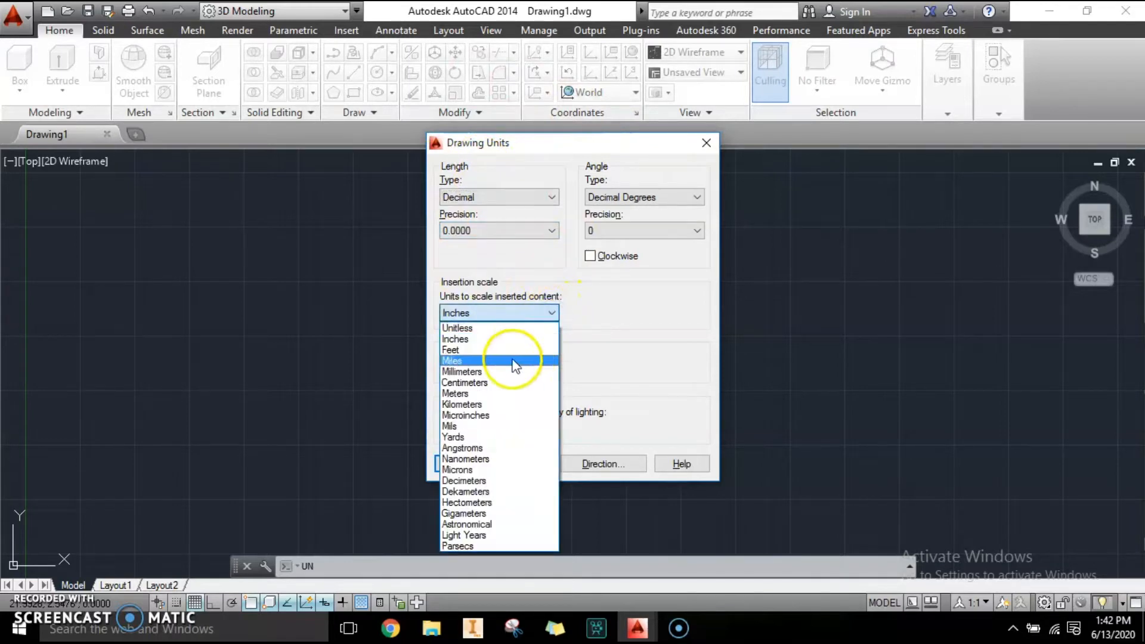
pyautogui.click(484, 390)
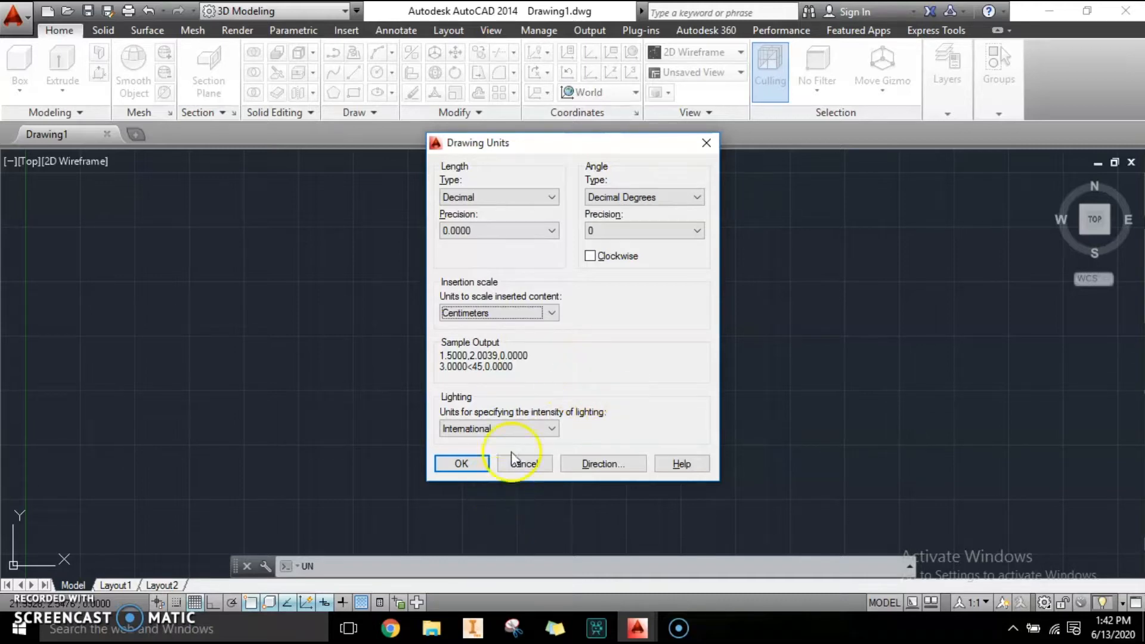
pyautogui.click(479, 464)
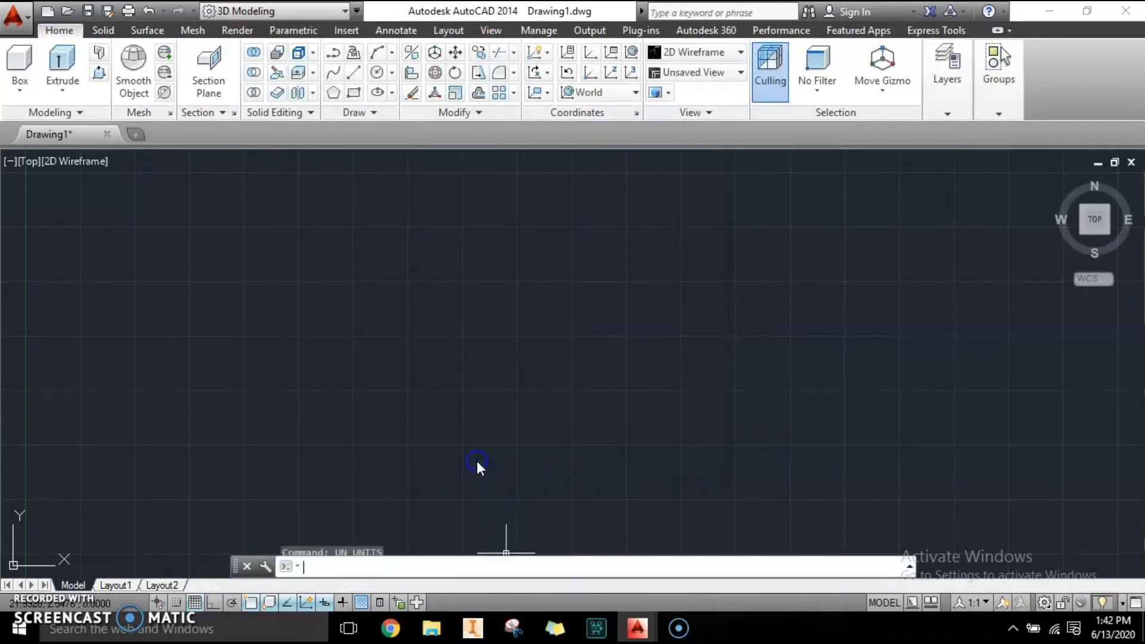
# Switch the viewport to the Front view.
pyautogui.click(25, 162)
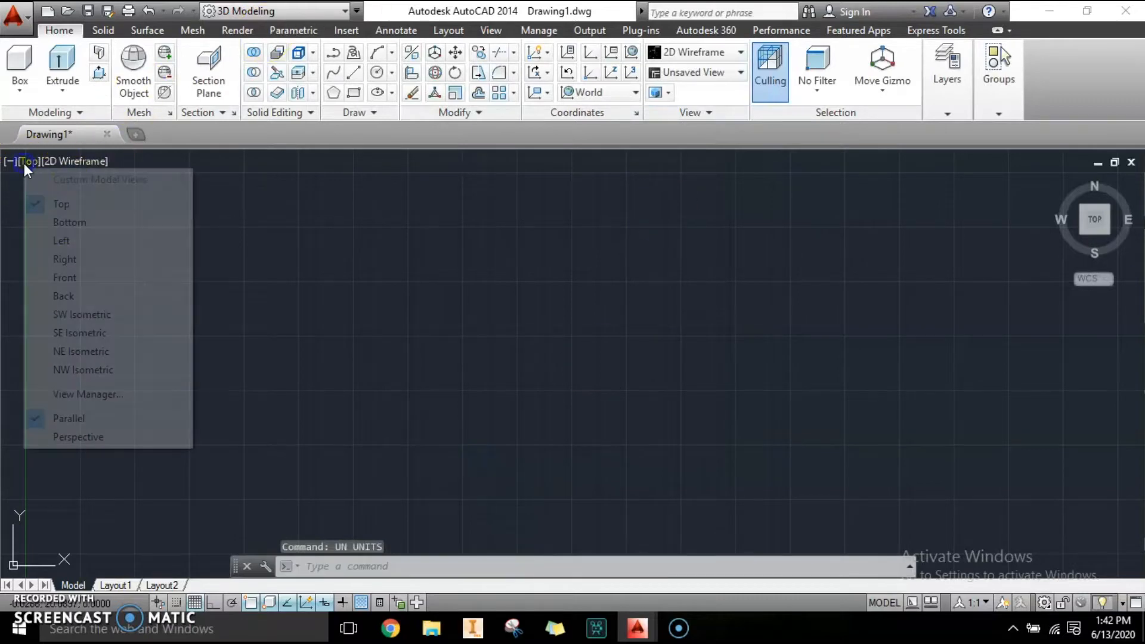
pyautogui.click(65, 278)
pyautogui.moveTo(537, 394); pyautogui.dragTo(410, 564, button='middle')
pyautogui.moveTo(430, 424); pyautogui.dragTo(430, 351, button='middle')
pyautogui.moveTo(521, 382); pyautogui.dragTo(577, 359, button='middle')
# Open the layer manager and create a new layer named RING.
pyautogui.write('LA')
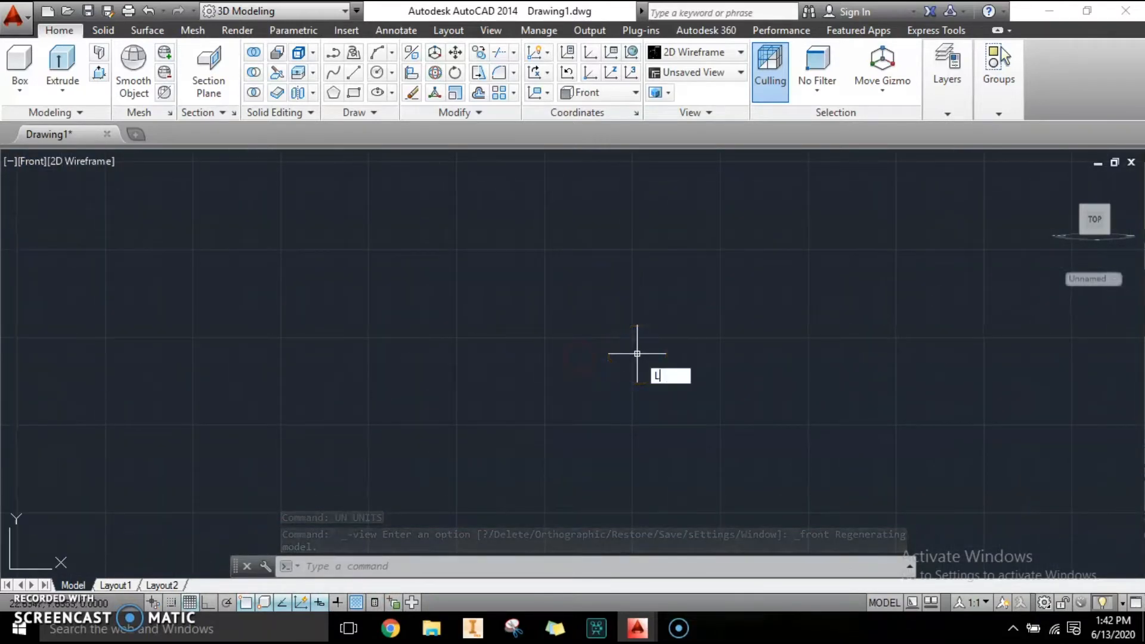
pyautogui.press('Return')
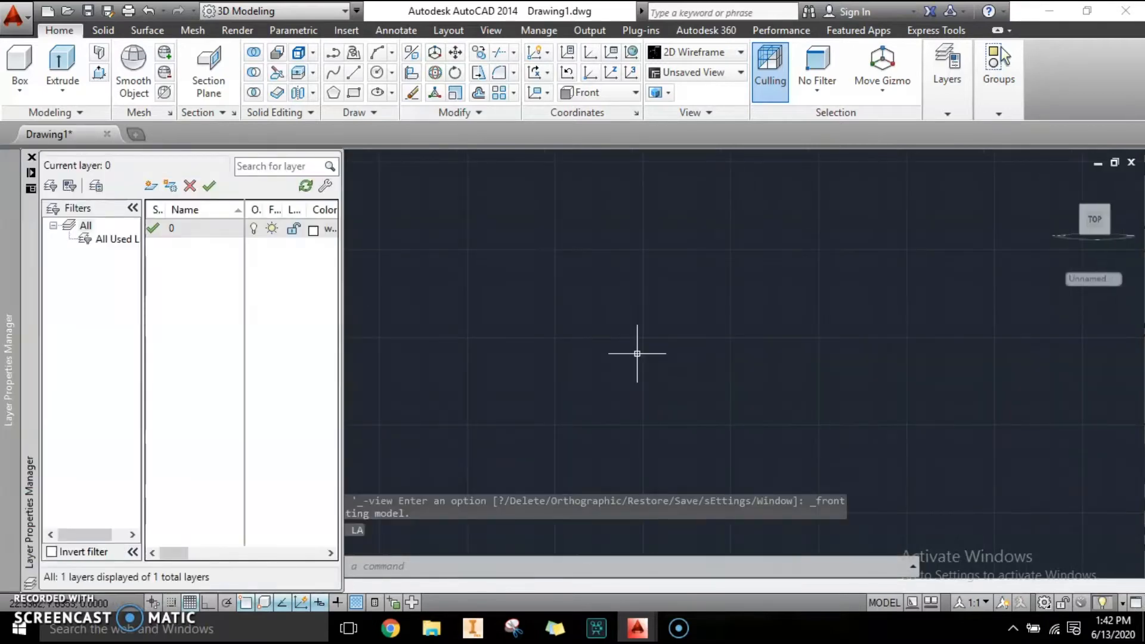
pyautogui.click(151, 186)
pyautogui.click(212, 245)
pyautogui.press('BackSpace')
pyautogui.press('BackSpace')
pyautogui.press('BackSpace')
pyautogui.press('BackSpace')
pyautogui.press('BackSpace')
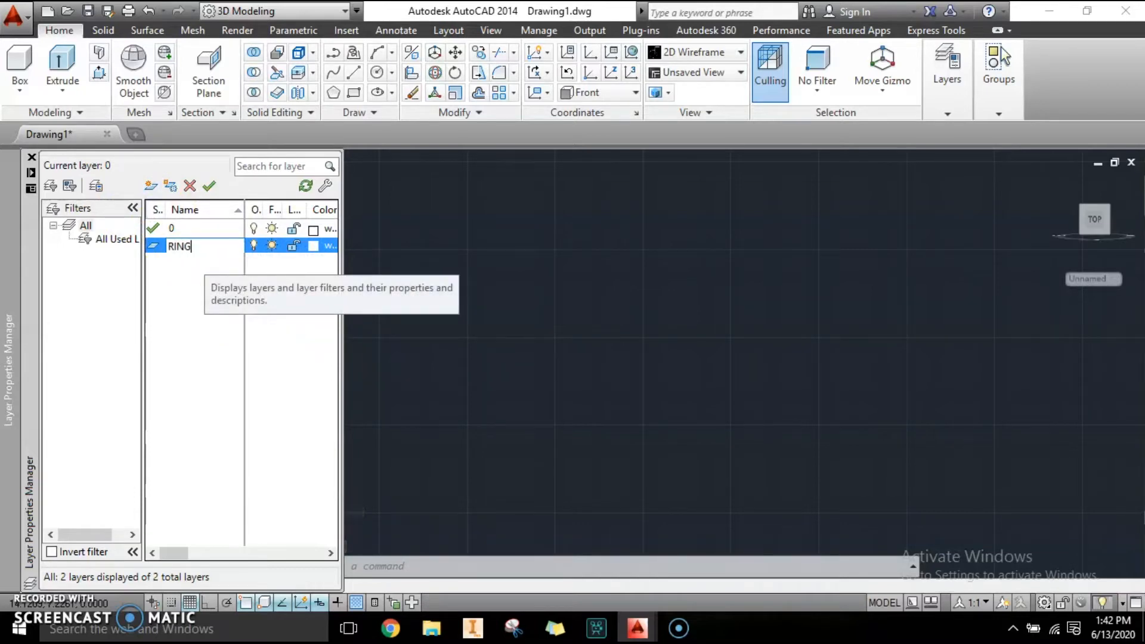
pyautogui.write('RING')
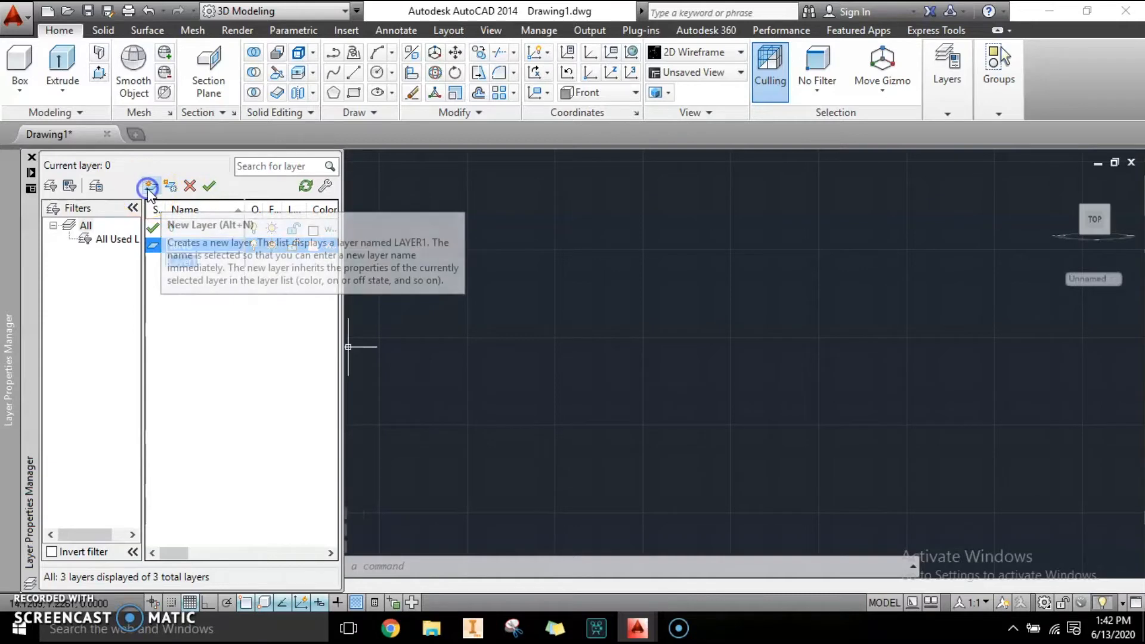
# Create a second new layer named BASE.
pyautogui.click(151, 186)
pyautogui.click(206, 260)
pyautogui.click(209, 264)
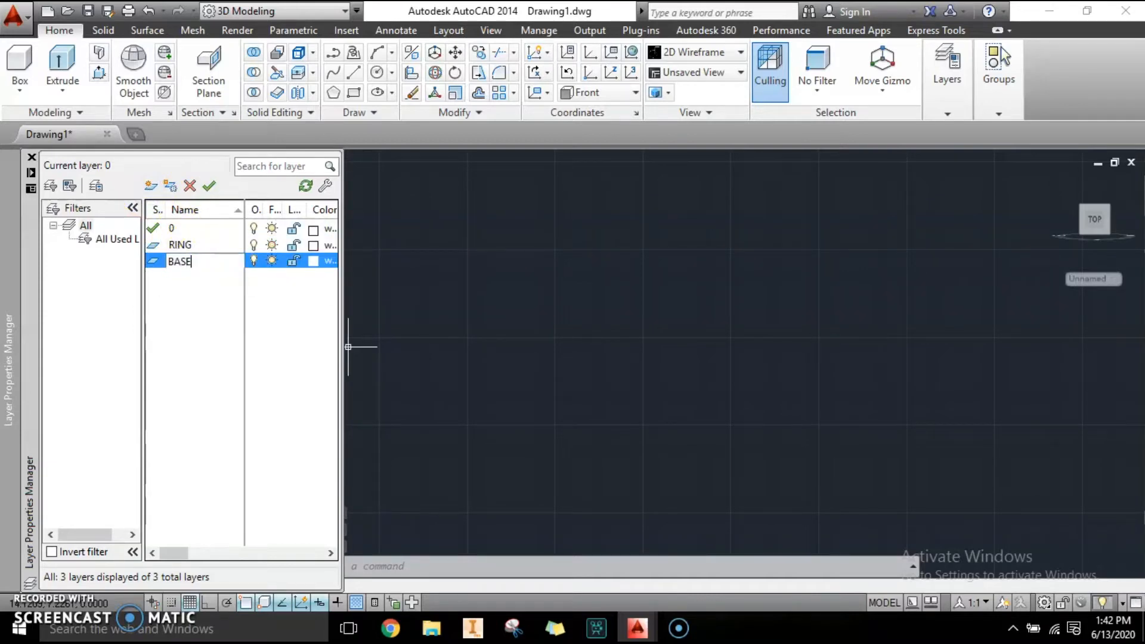
pyautogui.write('BASE')
# Create a third layer named SUPPORT and close the layer manager.
pyautogui.click(151, 186)
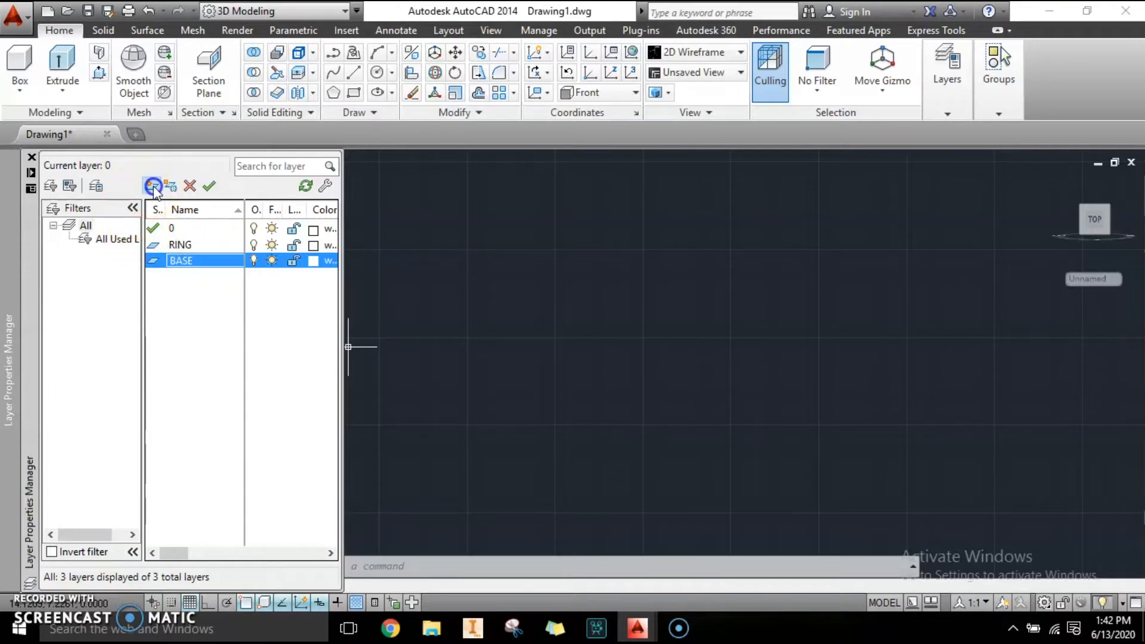
pyautogui.click(215, 275)
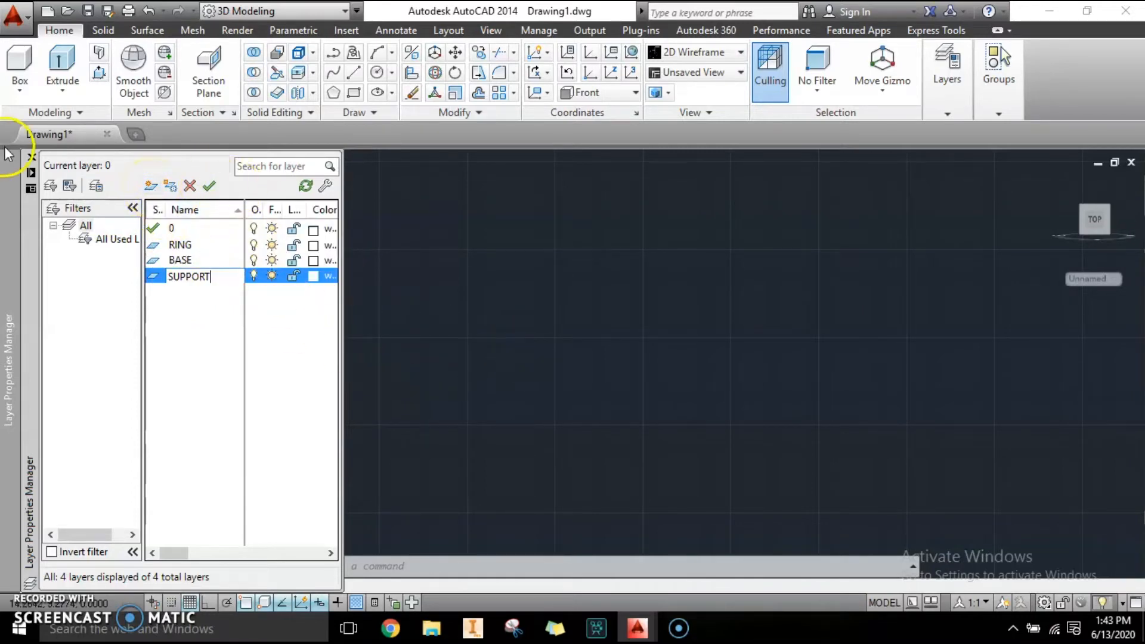
pyautogui.click(31, 159)
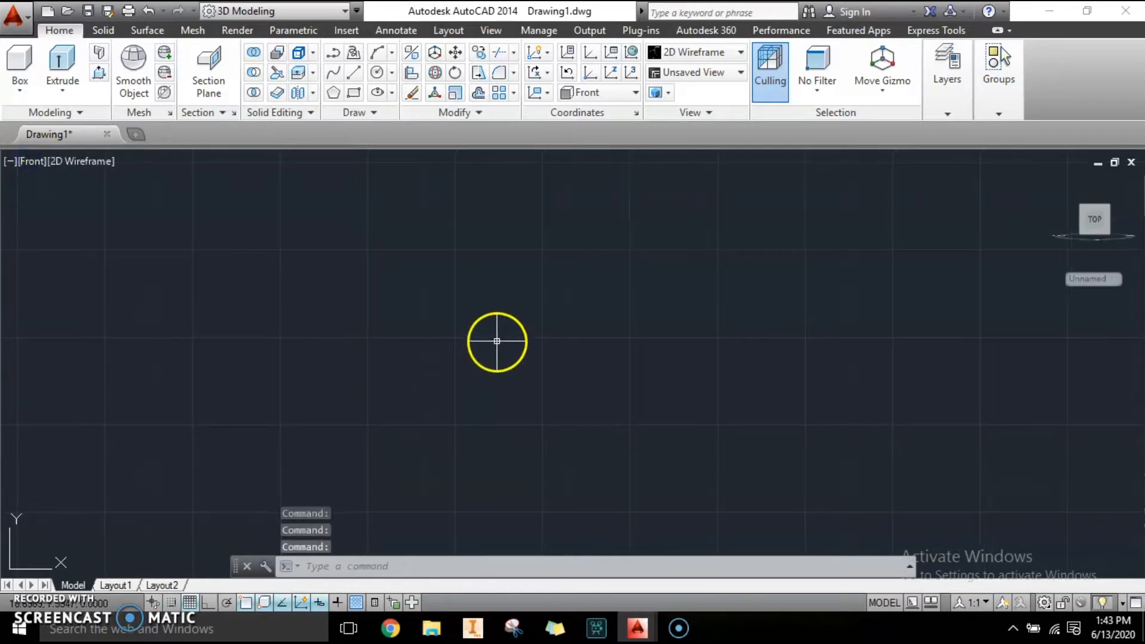
# Draw a circle with a radius of 3.2 in the Front view.
pyautogui.click(377, 72)
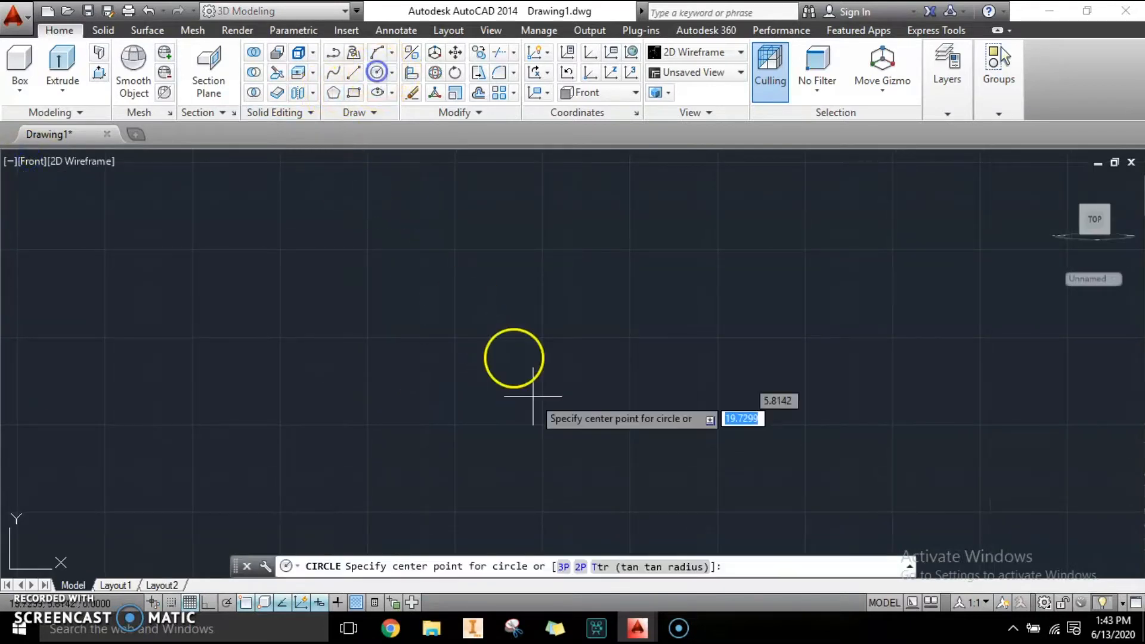
pyautogui.click(477, 346)
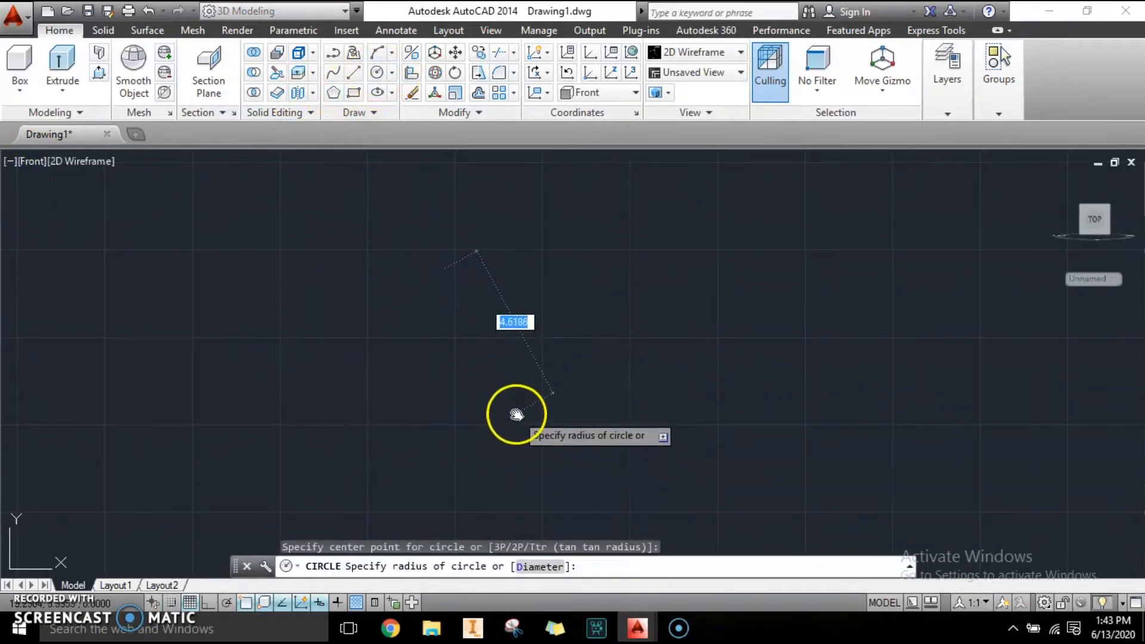
pyautogui.moveTo(581, 475); pyautogui.dragTo(578, 448, button='middle')
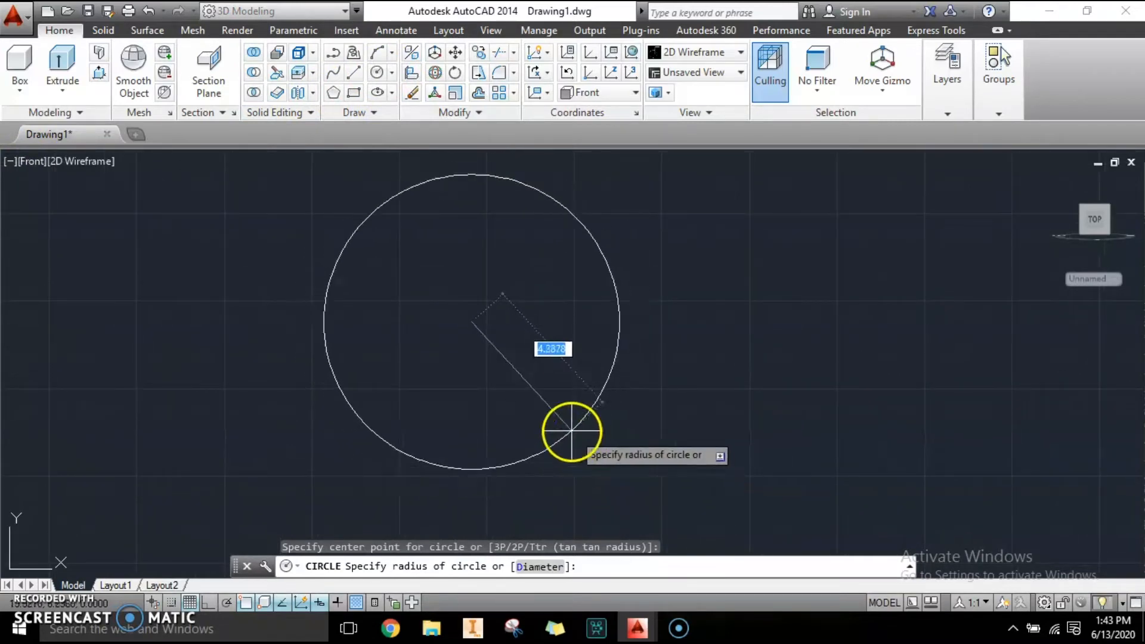
pyautogui.write('3.2')
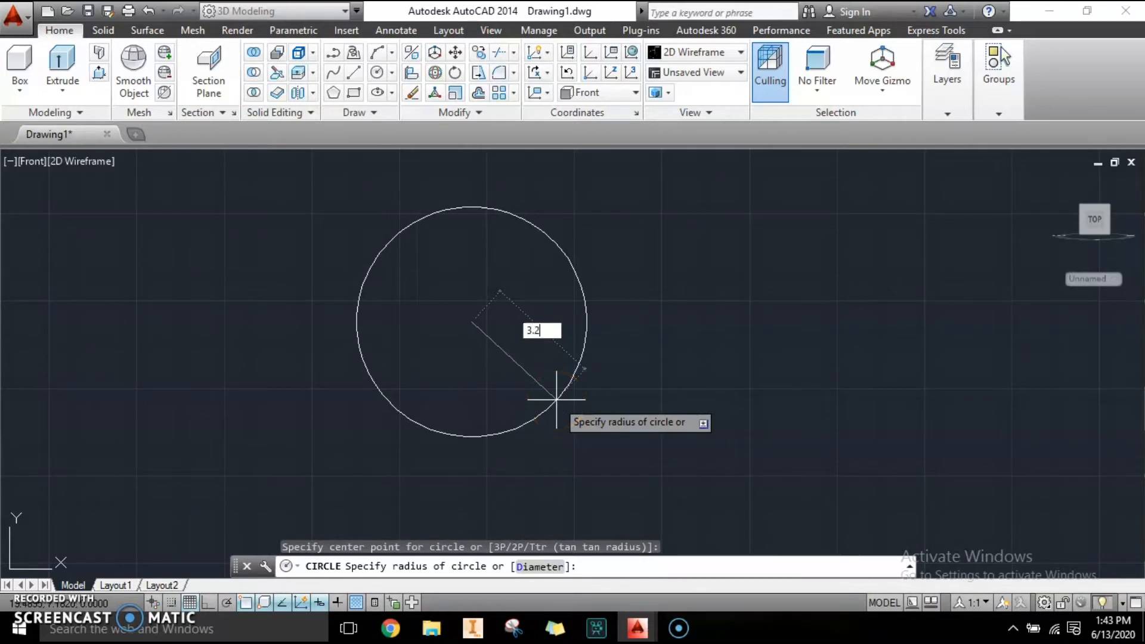
pyautogui.press('Return')
pyautogui.scroll(2, 515, 251)
pyautogui.scroll(-2, 515, 251)
pyautogui.moveTo(555, 377); pyautogui.dragTo(563, 372, button='middle')
pyautogui.press('Escape')
pyautogui.press('Escape')
pyautogui.press('Escape')
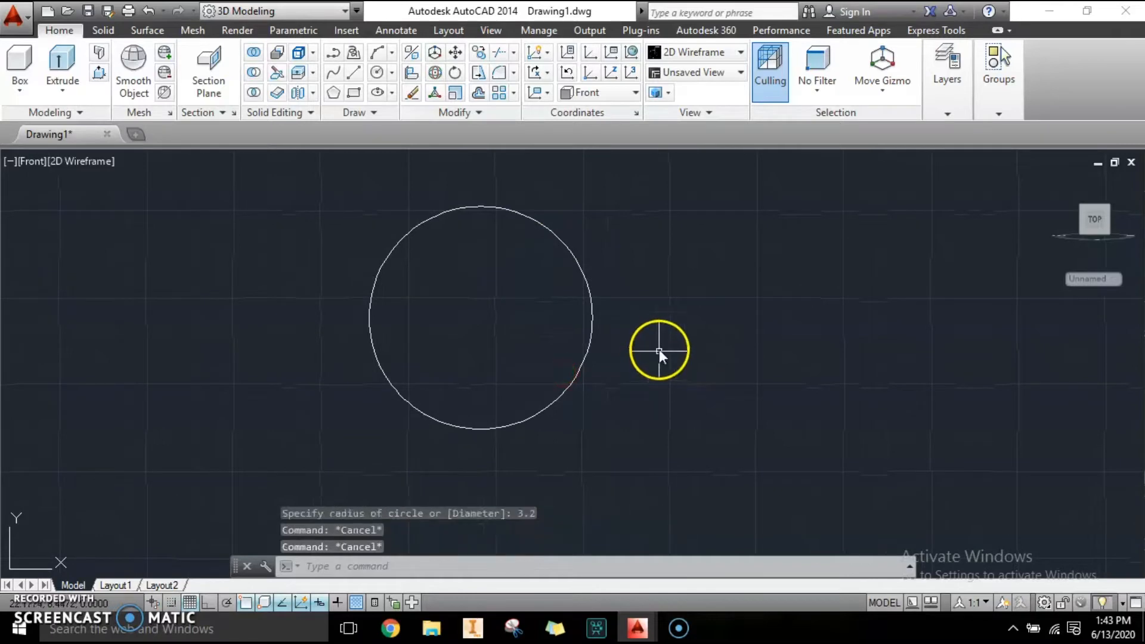
pyautogui.moveTo(619, 336); pyautogui.dragTo(563, 343, button='middle')
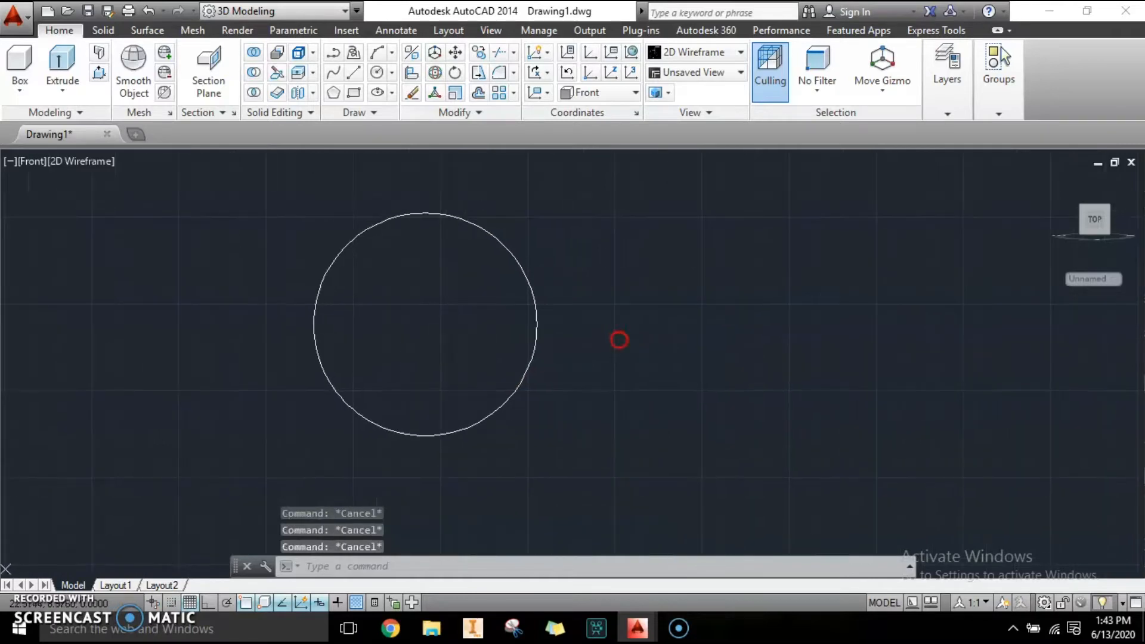
pyautogui.click(355, 94)
pyautogui.scroll(2, 573, 352)
pyautogui.click(629, 341)
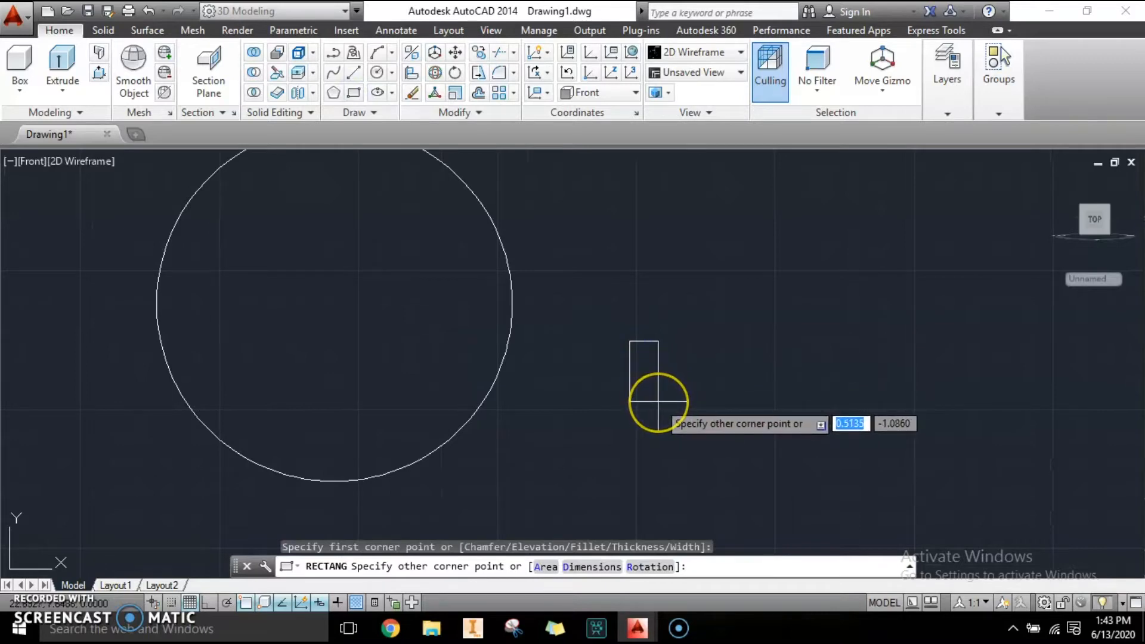
pyautogui.scroll(2, 654, 389)
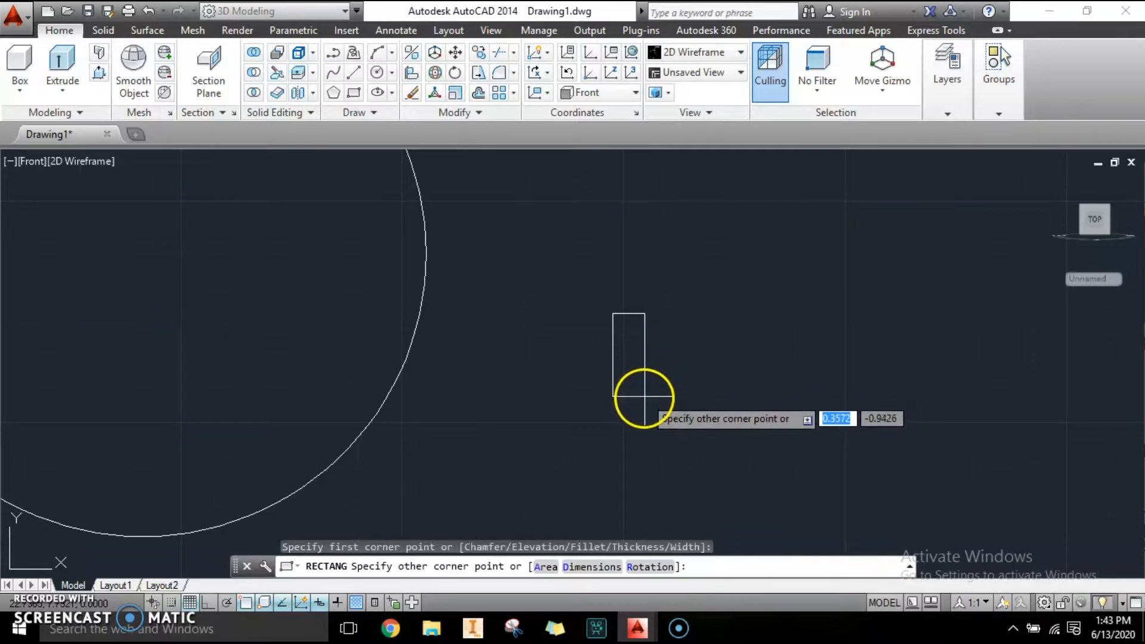
pyautogui.press('Escape')
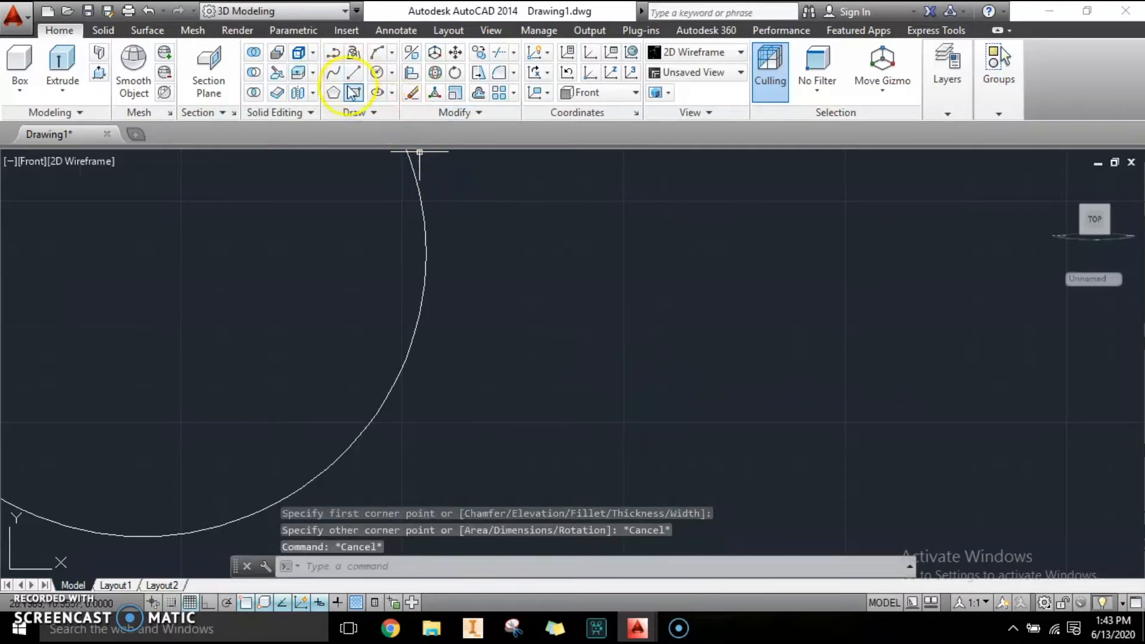
# With ortho on, draw a closed 0.4 by 0.7 rectangular profile from lines to the right of the circle.
pyautogui.click(356, 72)
pyautogui.click(615, 293)
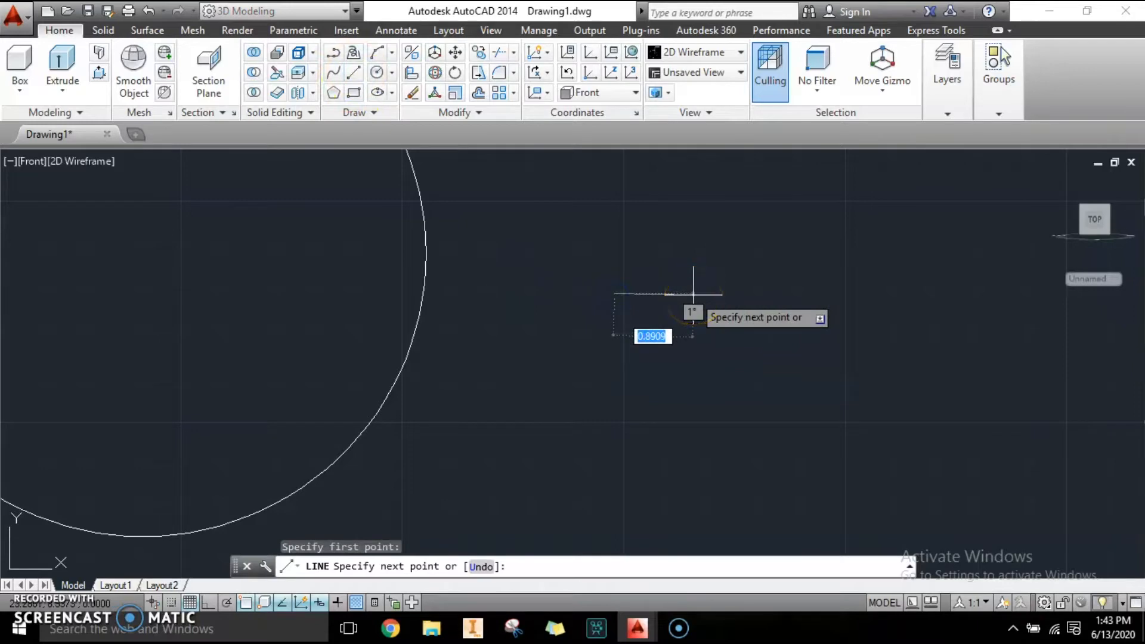
pyautogui.press('F8')
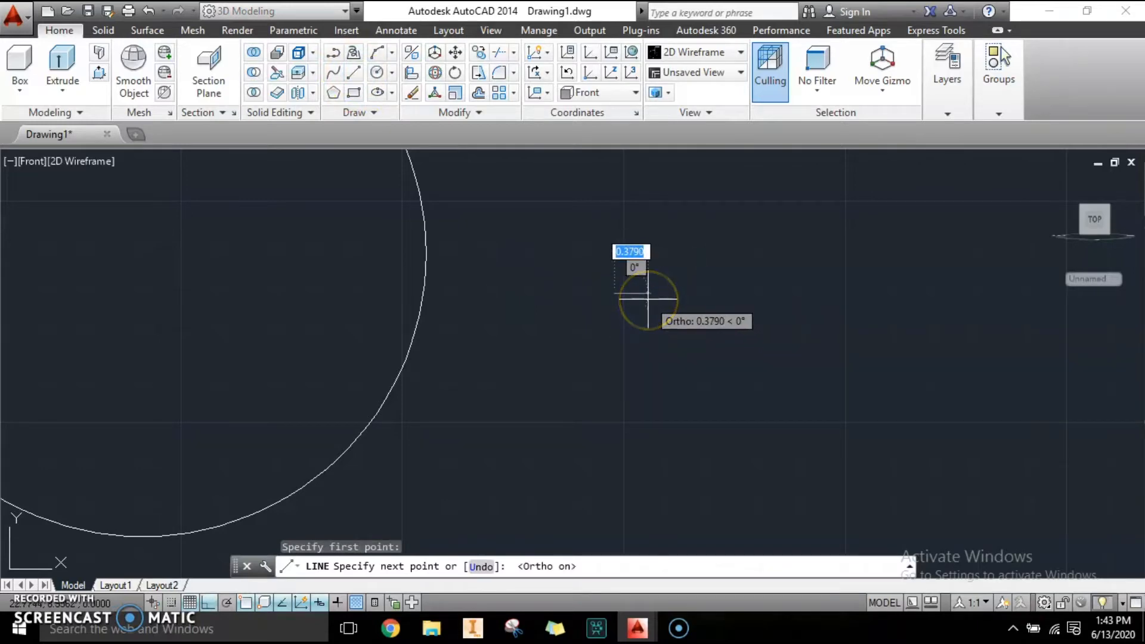
pyautogui.write('0')
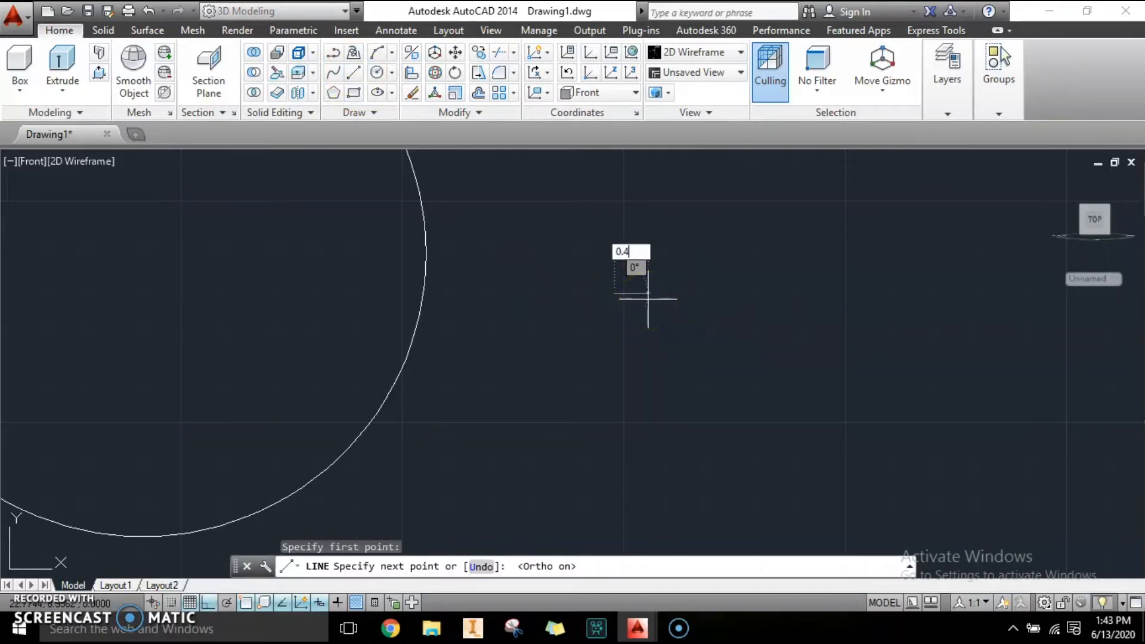
pyautogui.write('.4')
pyautogui.press('Return')
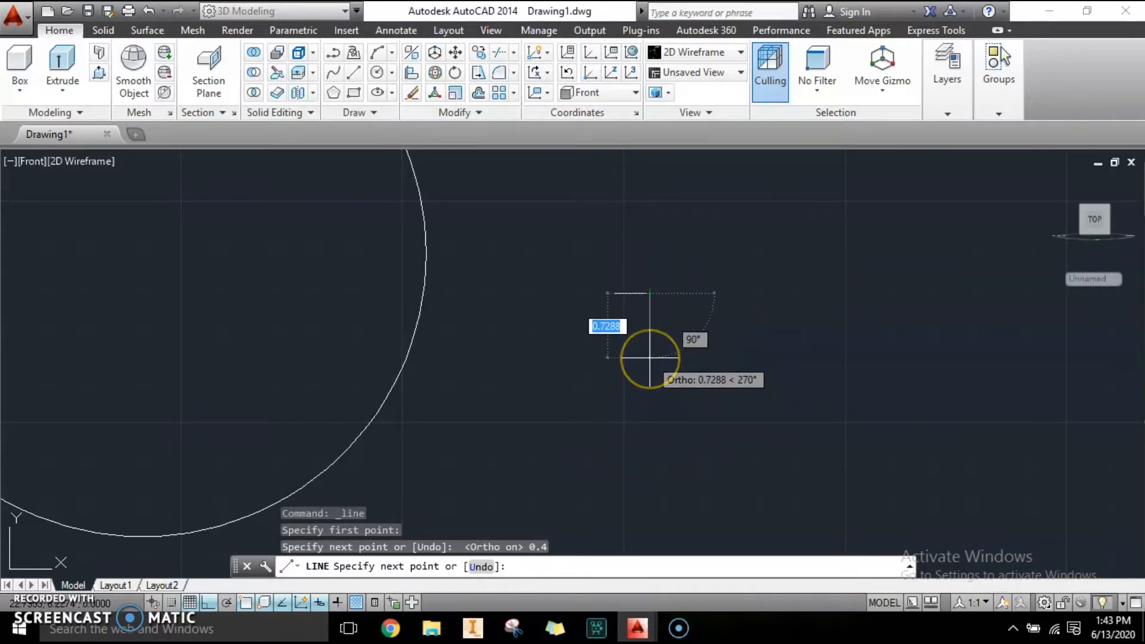
pyautogui.write('0.7')
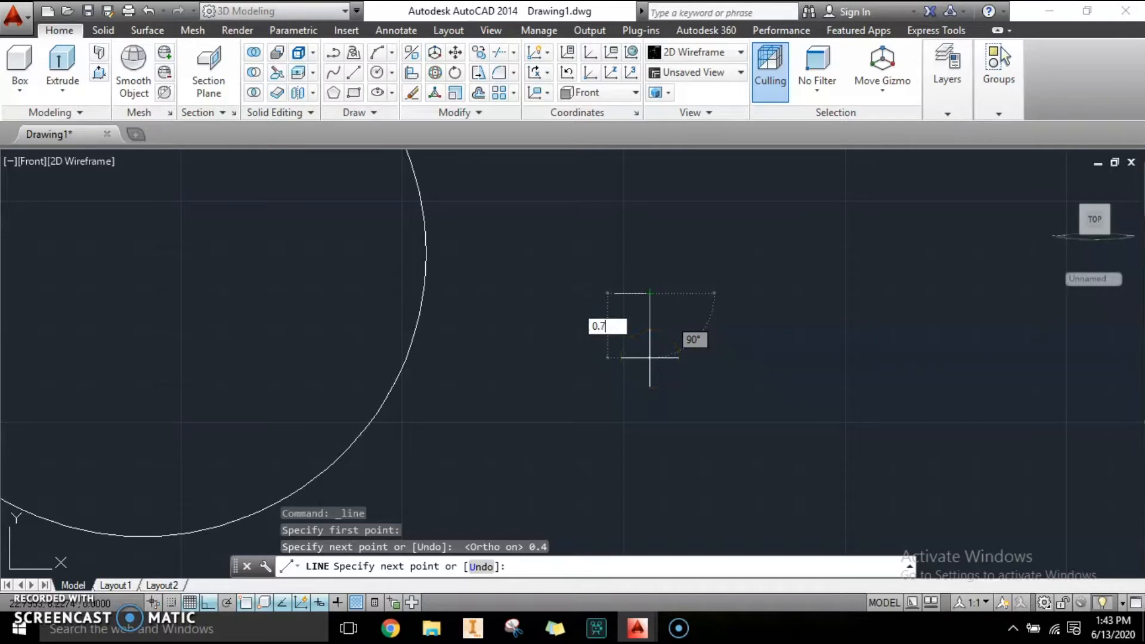
pyautogui.press('Return')
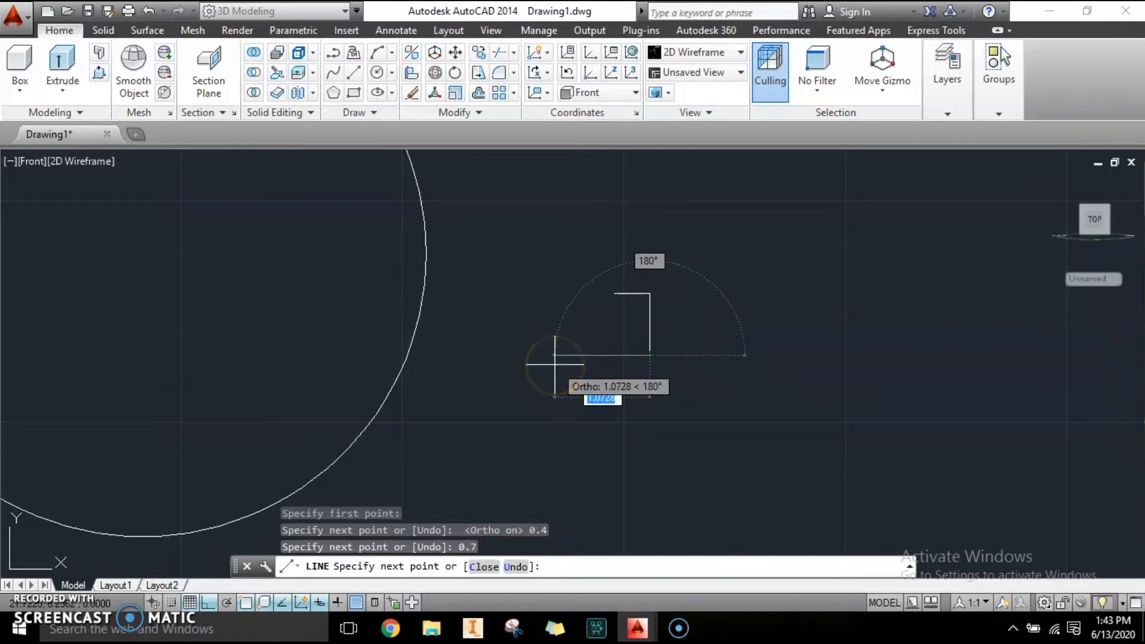
pyautogui.write('0.4')
pyautogui.press('Return')
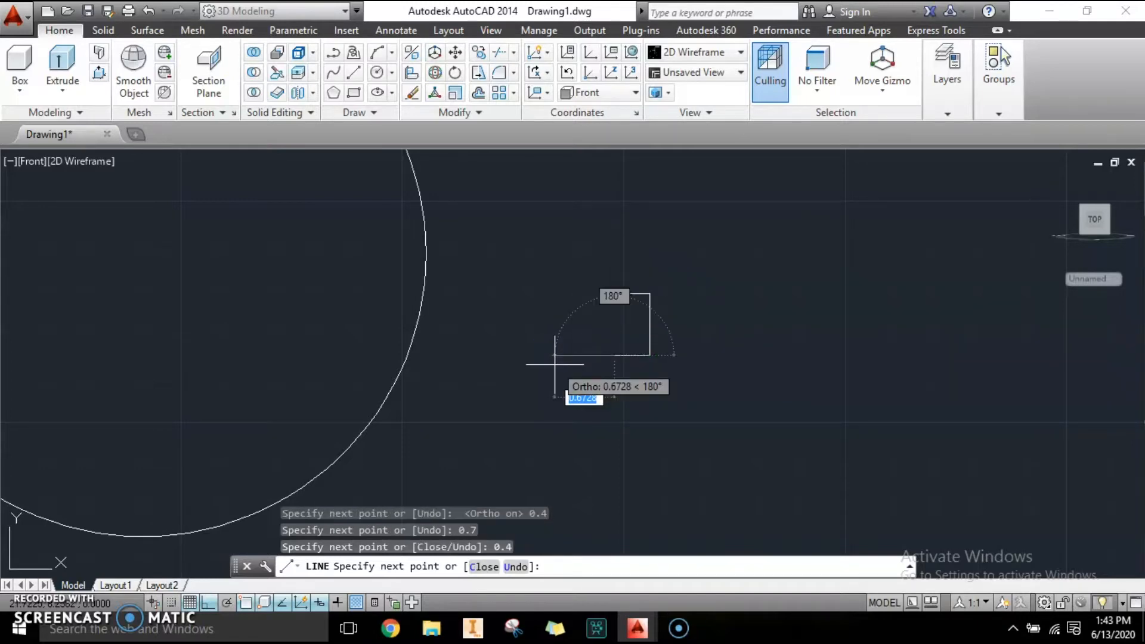
pyautogui.click(628, 291)
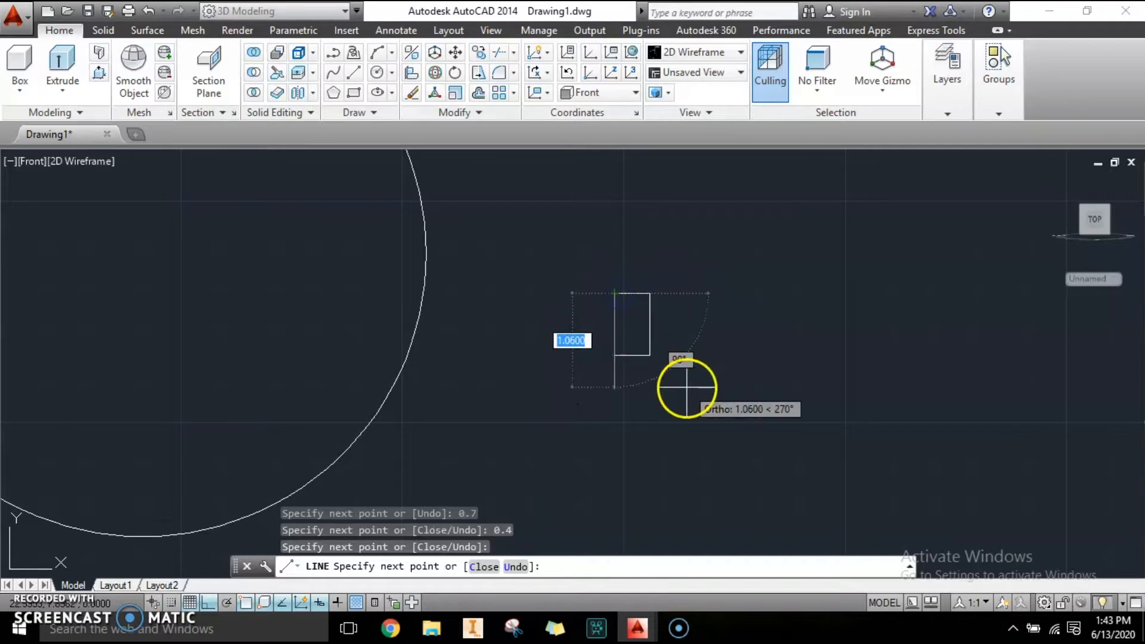
pyautogui.press('Escape')
pyautogui.scroll(-4, 602, 336)
pyautogui.scroll(2, 596, 335)
pyautogui.scroll(-2, 603, 340)
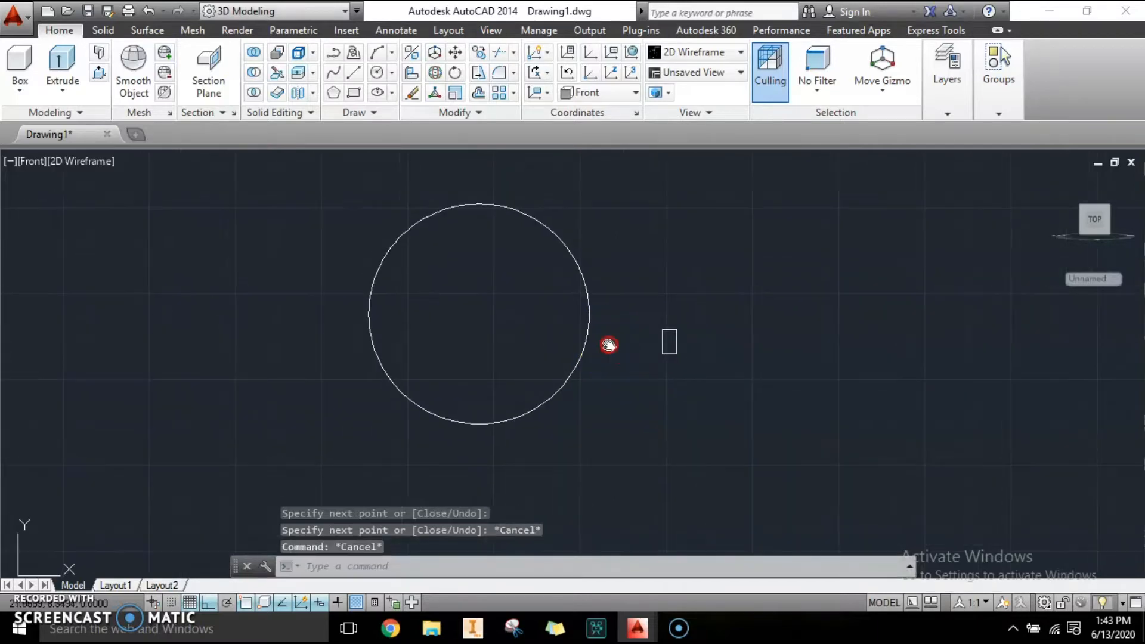
# Sweep the closed rectangular profile along the circle path to form the ring solid.
pyautogui.moveTo(606, 343); pyautogui.dragTo(682, 377, button='middle')
pyautogui.press('Escape')
pyautogui.press('Escape')
pyautogui.write('3DORBIT')
pyautogui.press('Return')
pyautogui.moveTo(639, 358); pyautogui.dragTo(699, 361)
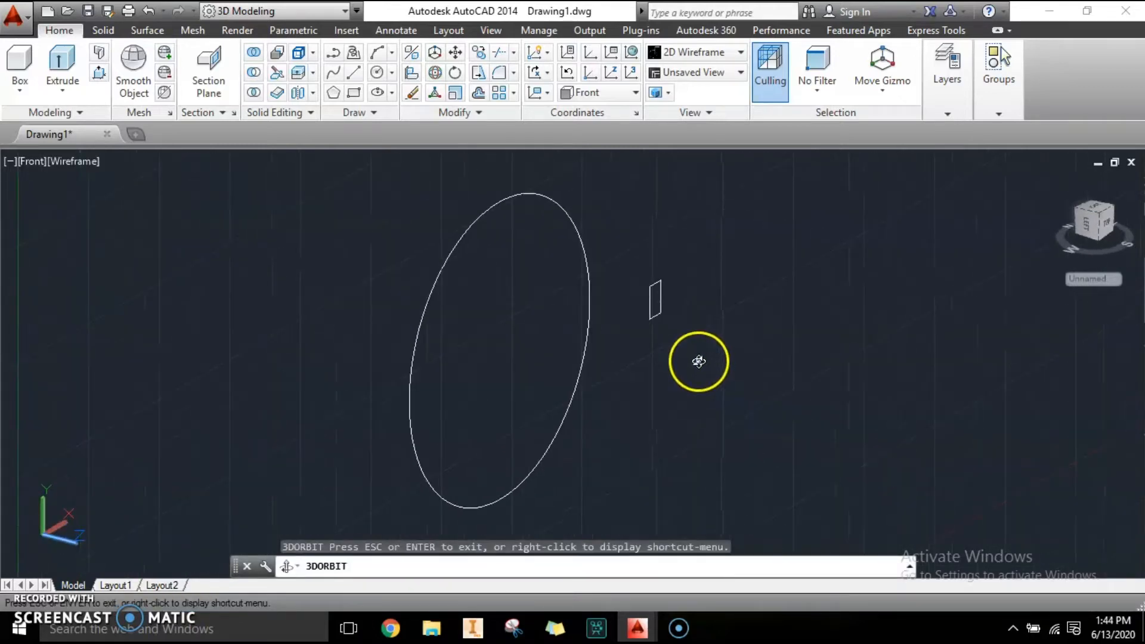
pyautogui.press('Escape')
pyautogui.click(61, 92)
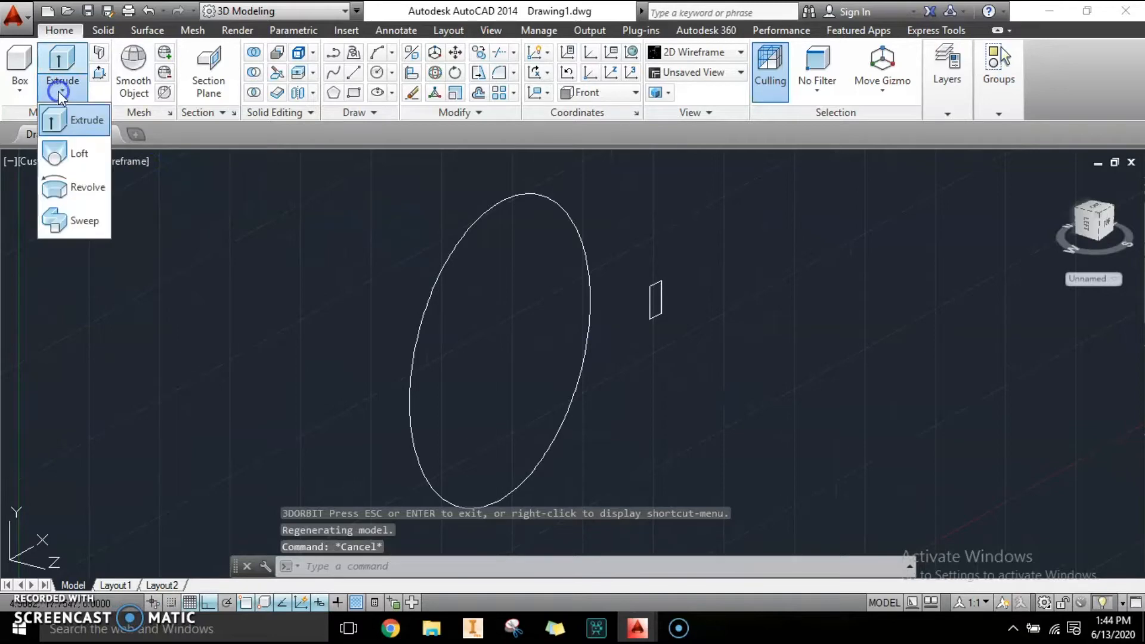
pyautogui.click(53, 221)
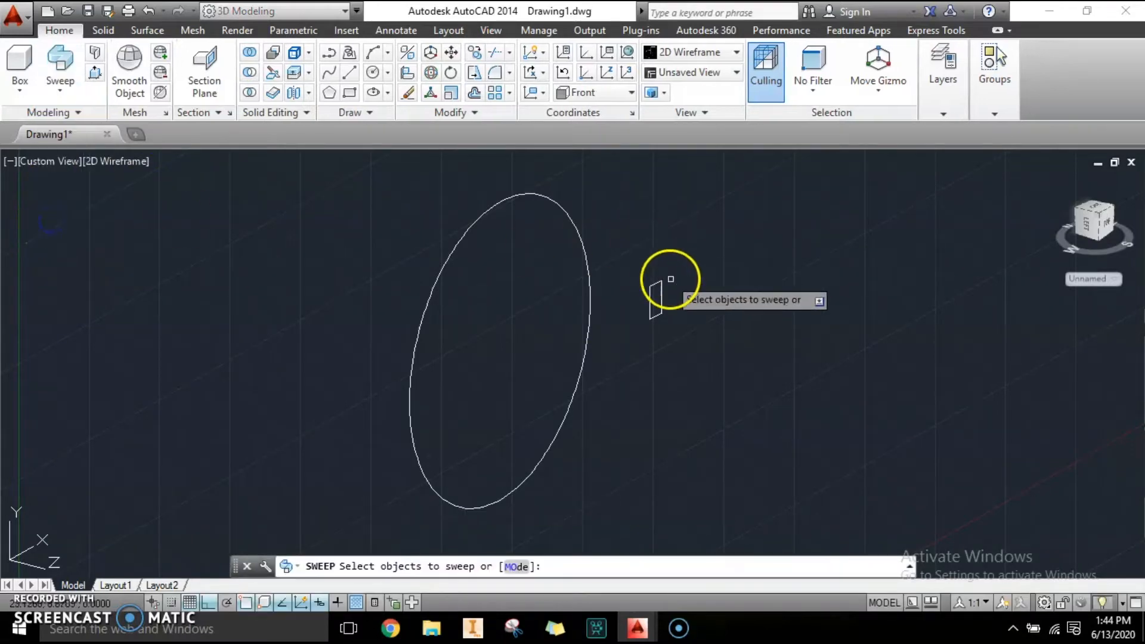
pyautogui.click(655, 296)
pyautogui.click(715, 366)
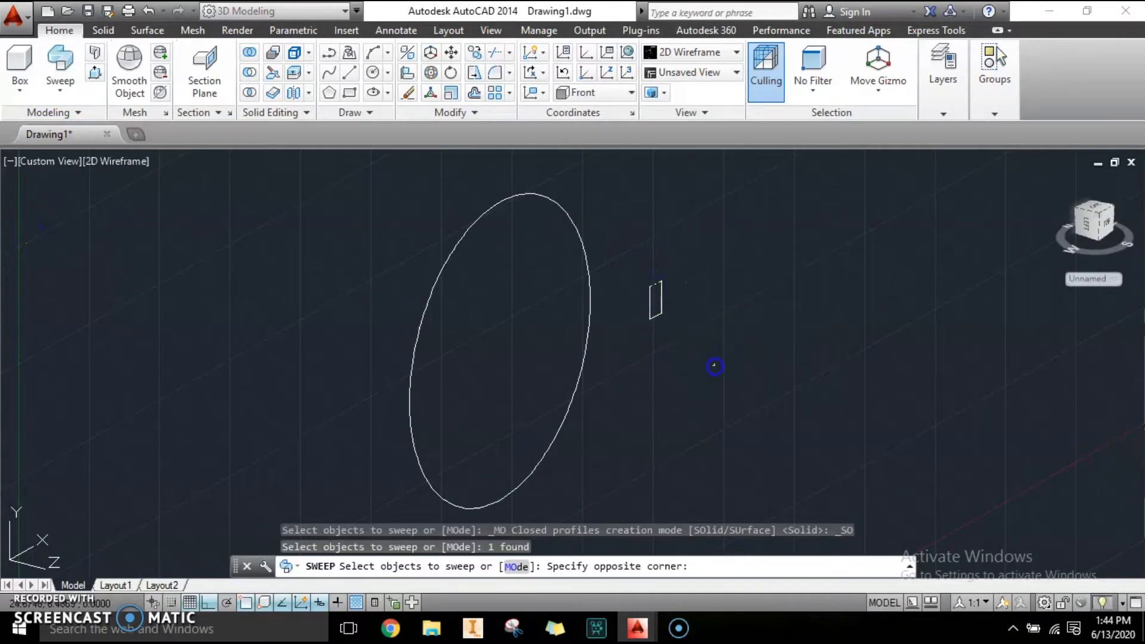
pyautogui.click(624, 246)
pyautogui.press('Return')
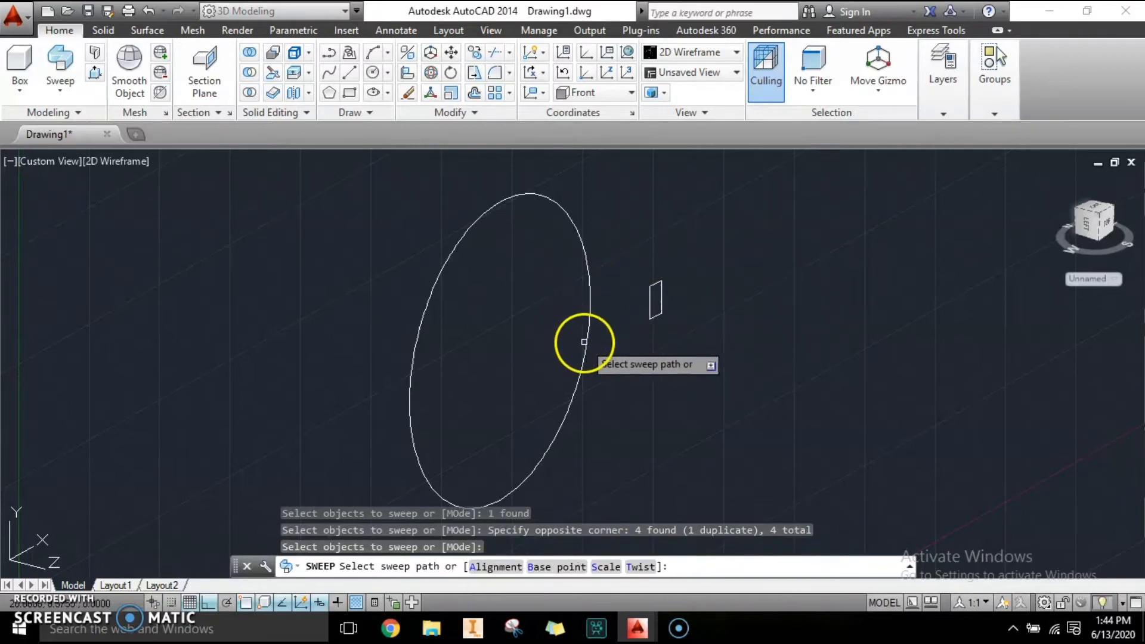
pyautogui.click(586, 343)
pyautogui.scroll(-3, 587, 343)
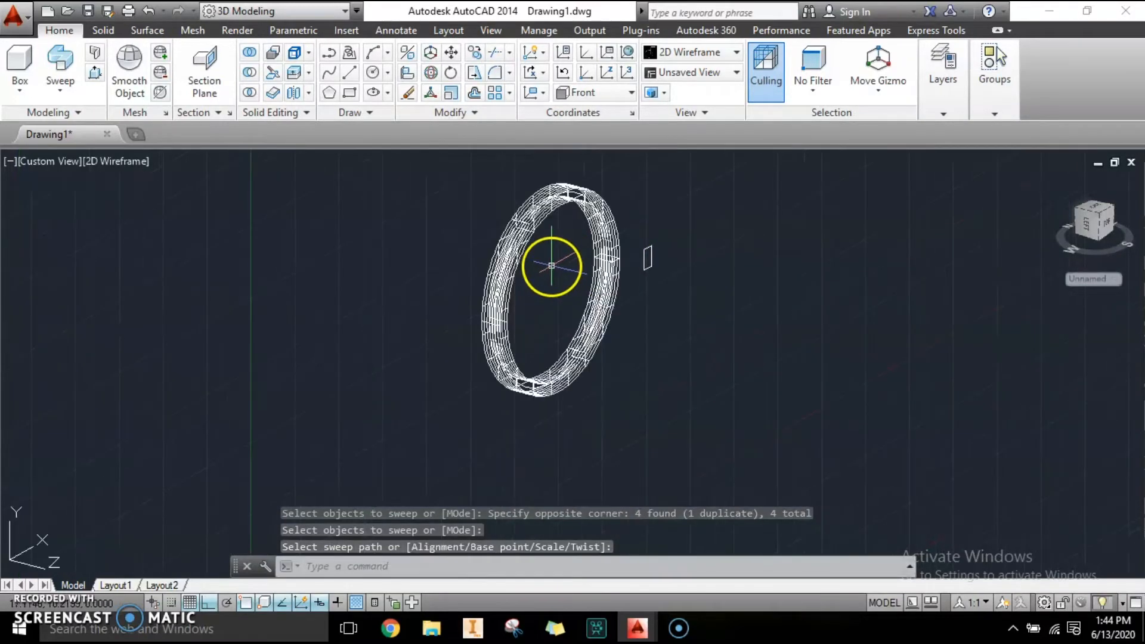
# Switch the visual style to Realistic.
pyautogui.write('3DO')
pyautogui.press('Return')
pyautogui.moveTo(675, 325); pyautogui.dragTo(532, 277)
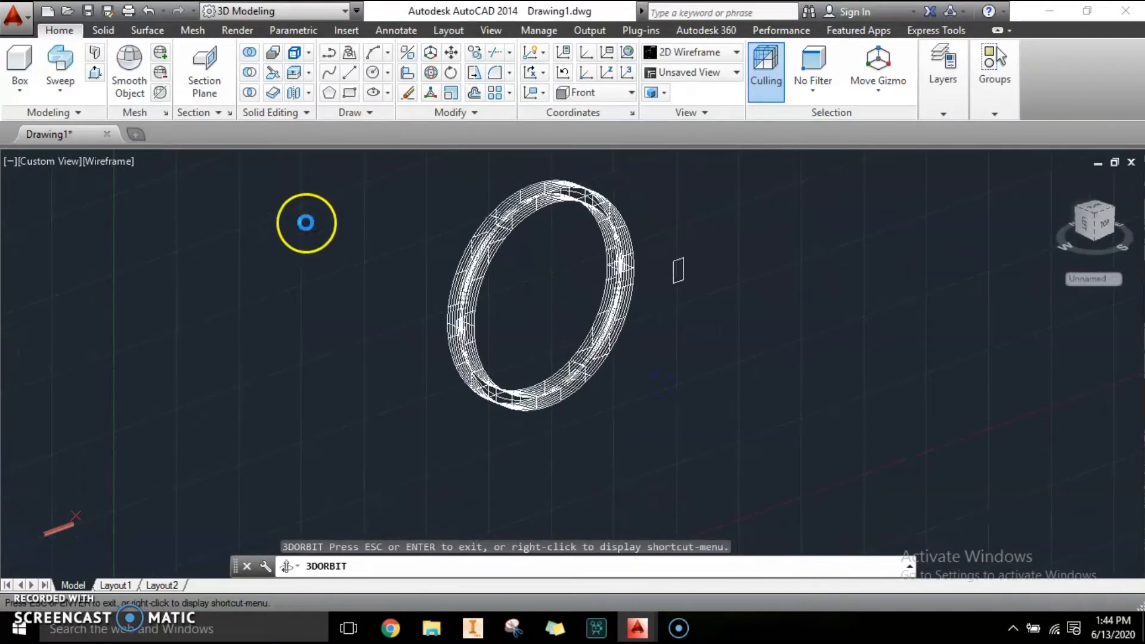
pyautogui.press('Escape')
pyautogui.click(131, 163)
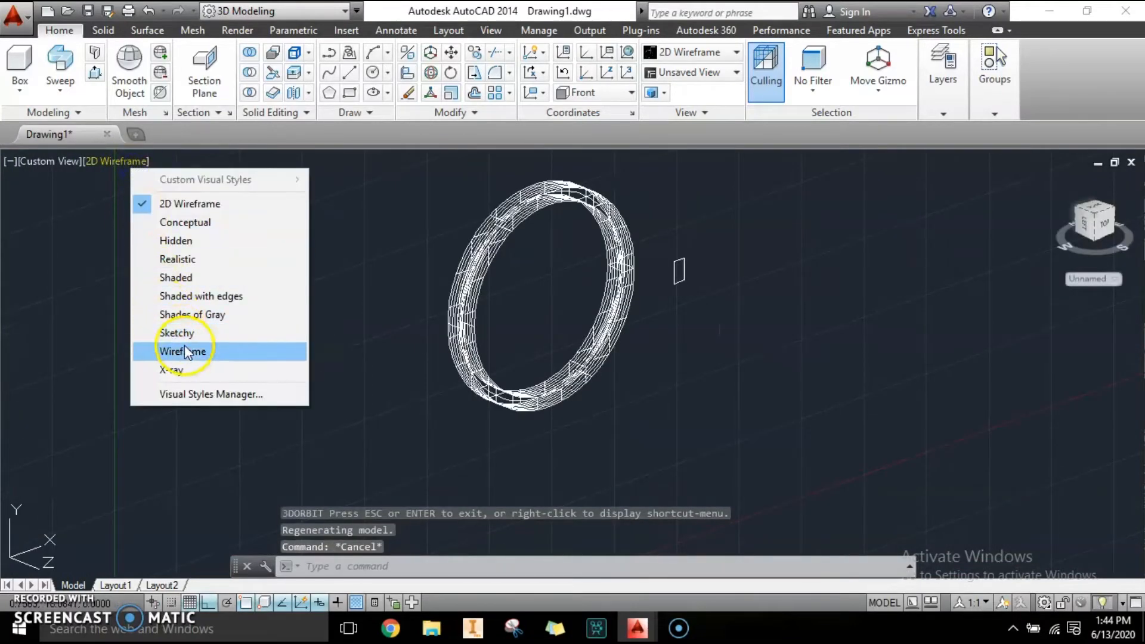
pyautogui.click(178, 257)
# Orbit, pan and zoom around the shaded ring to inspect it.
pyautogui.keyDown('shift'); pyautogui.moveTo(594, 230); pyautogui.dragTo(603, 320, button='middle'); pyautogui.keyUp('shift')
pyautogui.scroll(3, 603, 320)
pyautogui.scroll(-4, 588, 281)
pyautogui.scroll(5, 530, 233)
pyautogui.scroll(-5, 529, 233)
pyautogui.keyDown('shift'); pyautogui.moveTo(583, 302); pyautogui.dragTo(547, 271, button='middle'); pyautogui.keyUp('shift')
pyautogui.middleClick(597, 238)
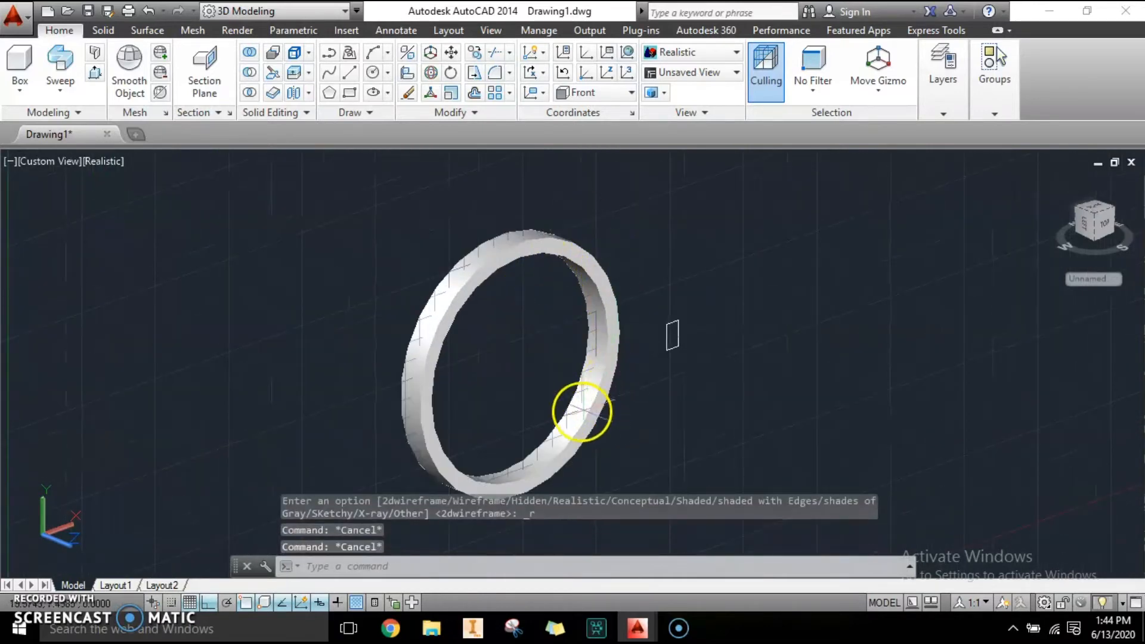
pyautogui.keyDown('shift'); pyautogui.moveTo(588, 409); pyautogui.dragTo(590, 314, button='middle'); pyautogui.keyUp('shift')
pyautogui.keyDown('shift'); pyautogui.moveTo(440, 270); pyautogui.dragTo(483, 342, button='middle'); pyautogui.keyUp('shift')
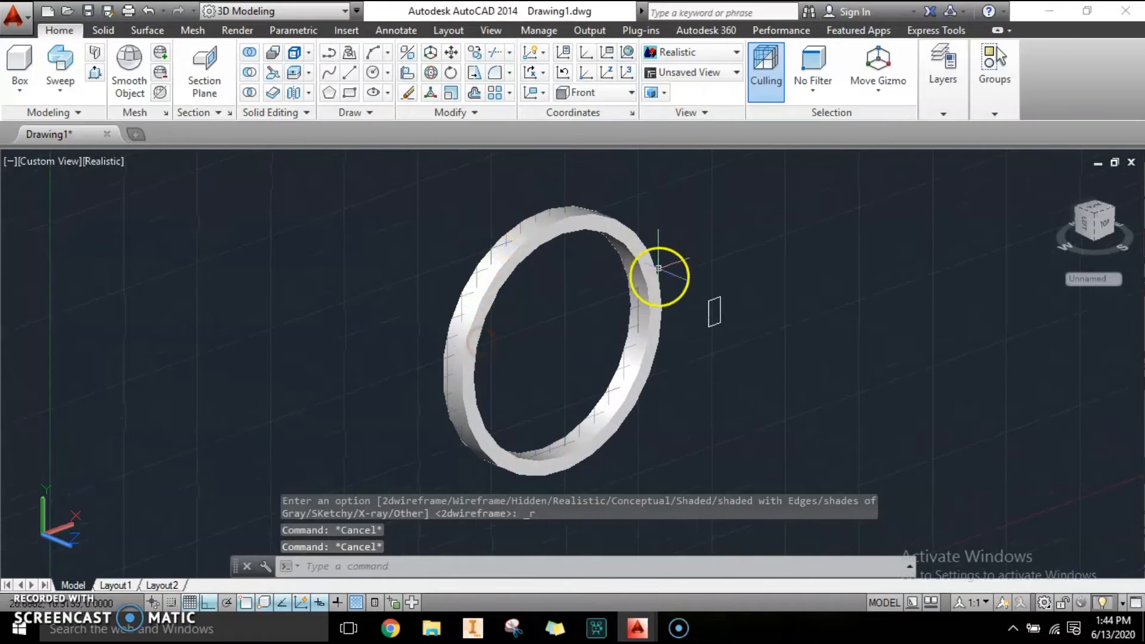
pyautogui.keyDown('shift'); pyautogui.moveTo(591, 315); pyautogui.dragTo(587, 263, button='middle'); pyautogui.keyUp('shift')
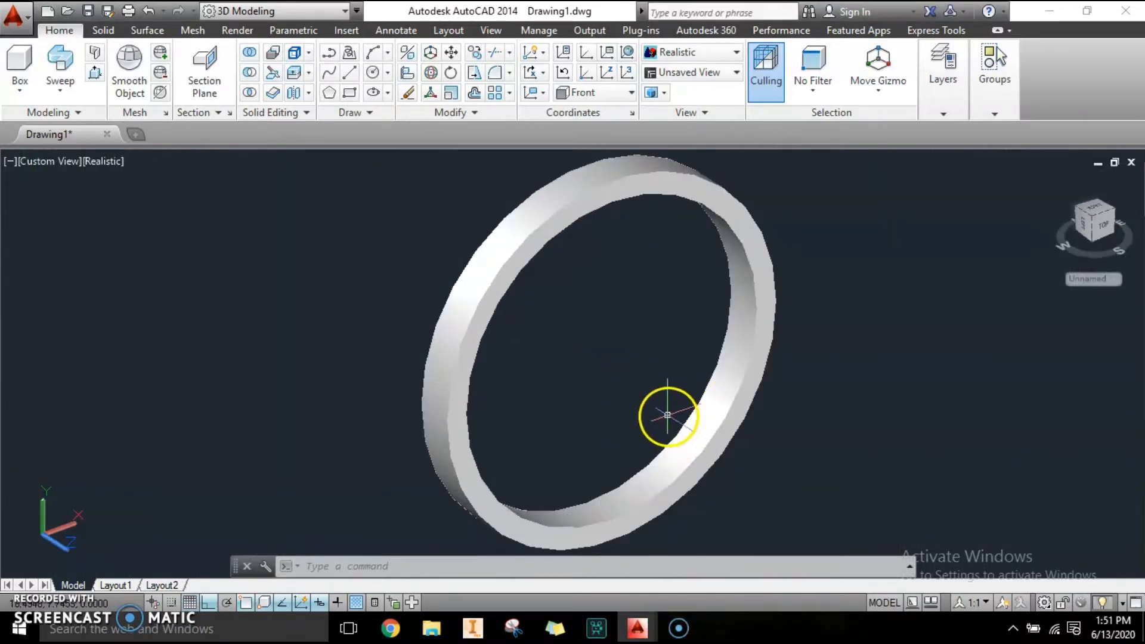
pyautogui.scroll(-4, 603, 304)
pyautogui.scroll(2, 608, 297)
pyautogui.scroll(3, 608, 299)
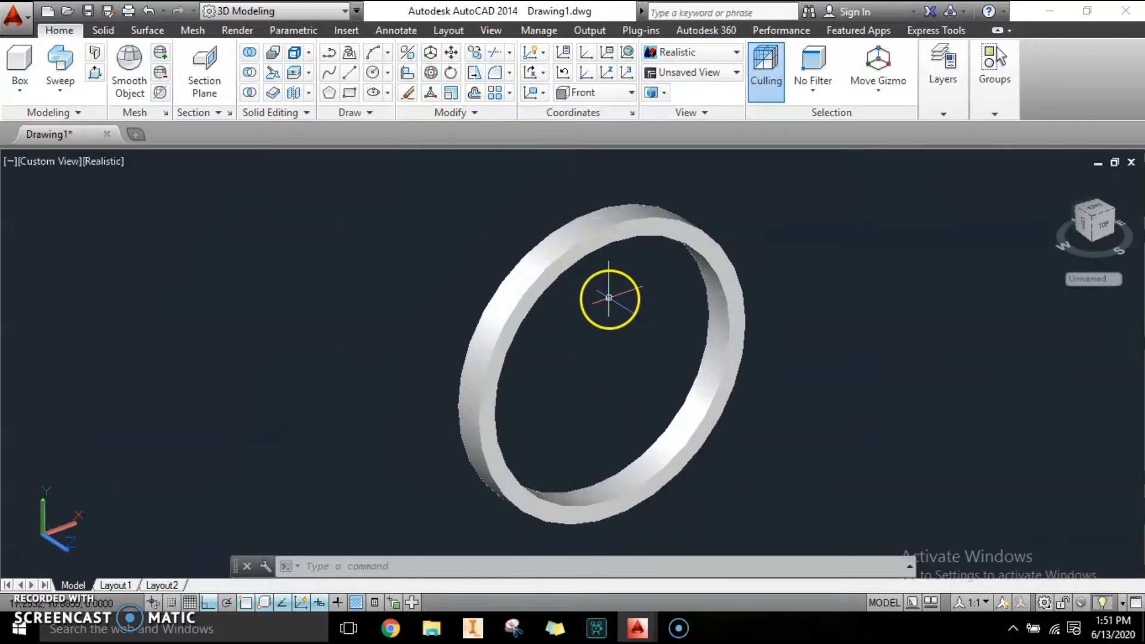
pyautogui.scroll(3, 609, 265)
pyautogui.scroll(-4, 608, 265)
pyautogui.moveTo(639, 322); pyautogui.dragTo(591, 332, button='middle')
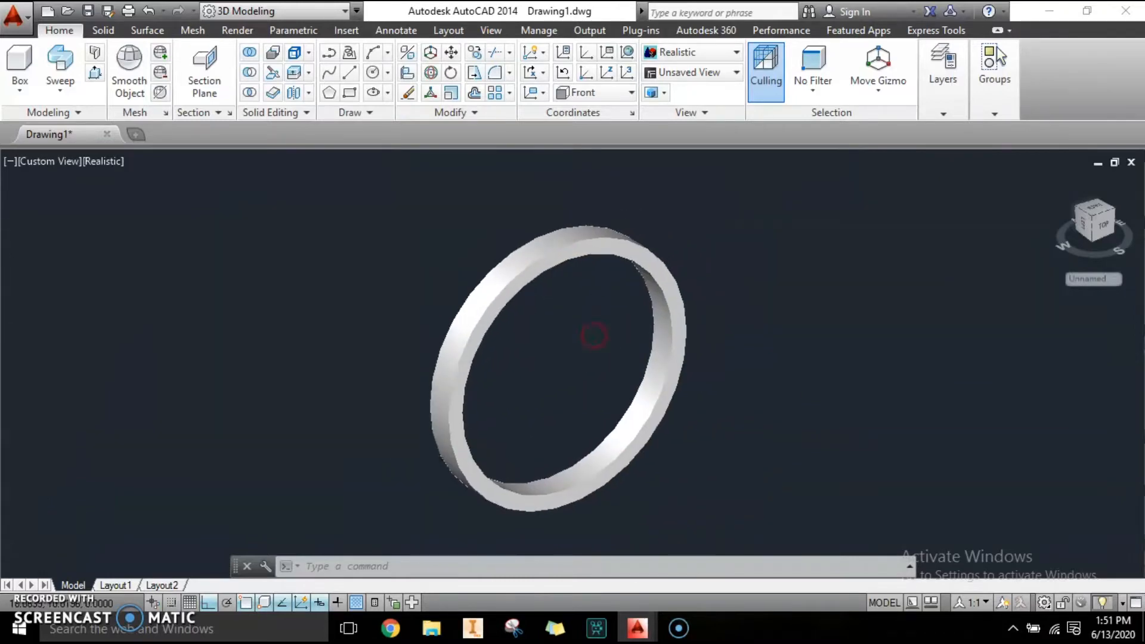
pyautogui.scroll(3, 593, 330)
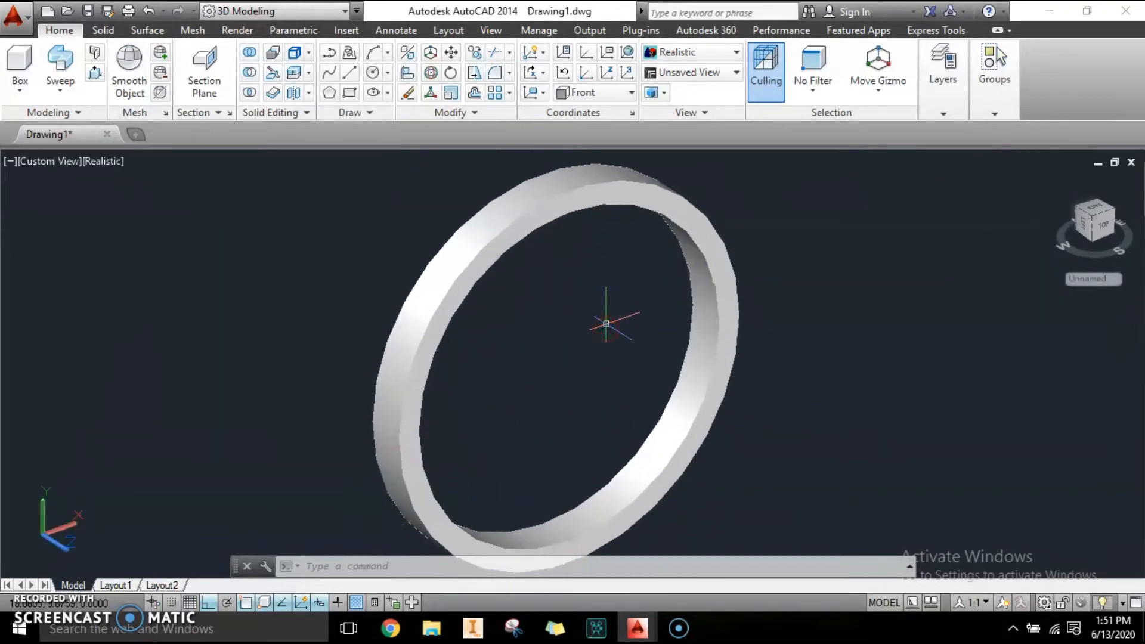
pyautogui.moveTo(606, 325)
pyautogui.mouseDown(button='middle')
pyautogui.moveTo(605, 338)
pyautogui.moveTo(606, 312)
pyautogui.moveTo(603, 325)
pyautogui.mouseUp(button='middle')
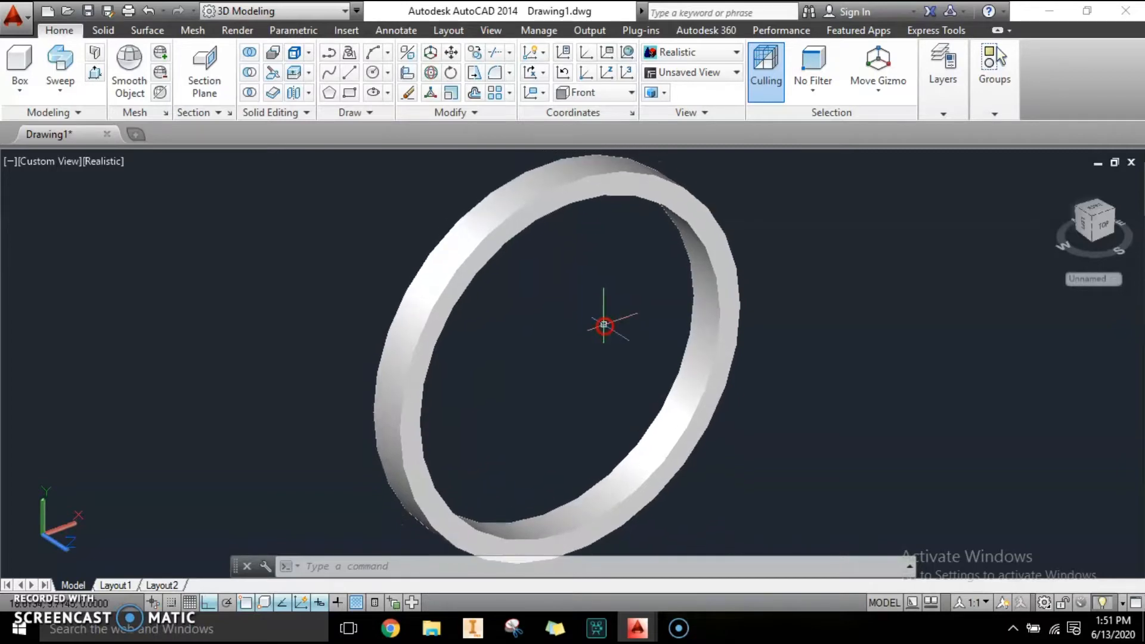
# Switch to the Top view and set the visual style back to 2D Wireframe.
pyautogui.click(47, 160)
pyautogui.click(91, 207)
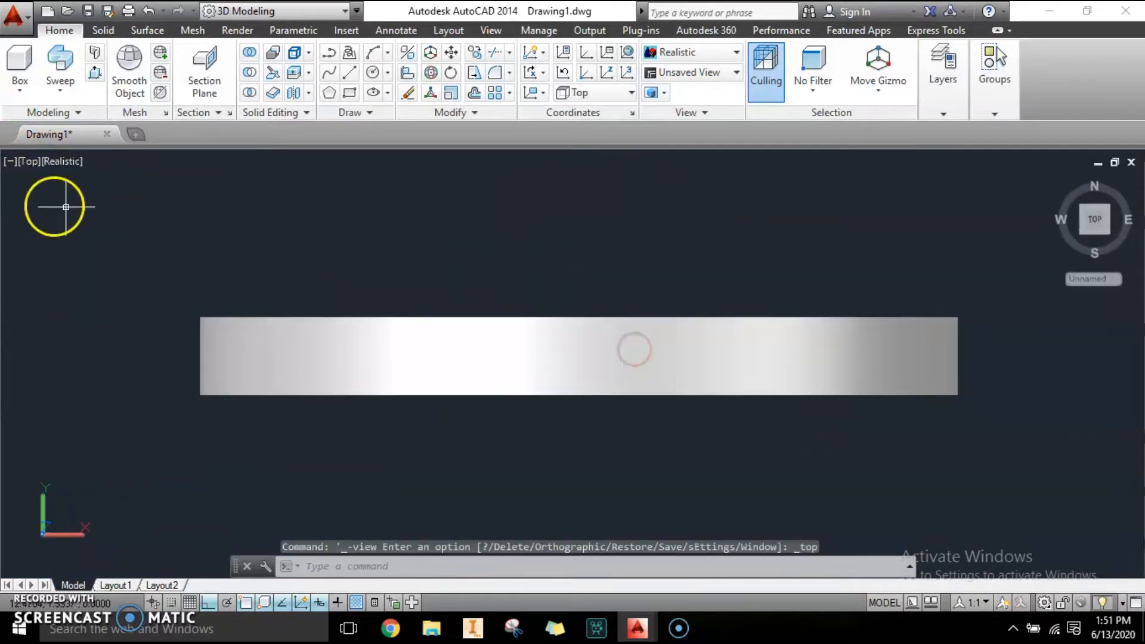
pyautogui.click(63, 161)
pyautogui.click(108, 206)
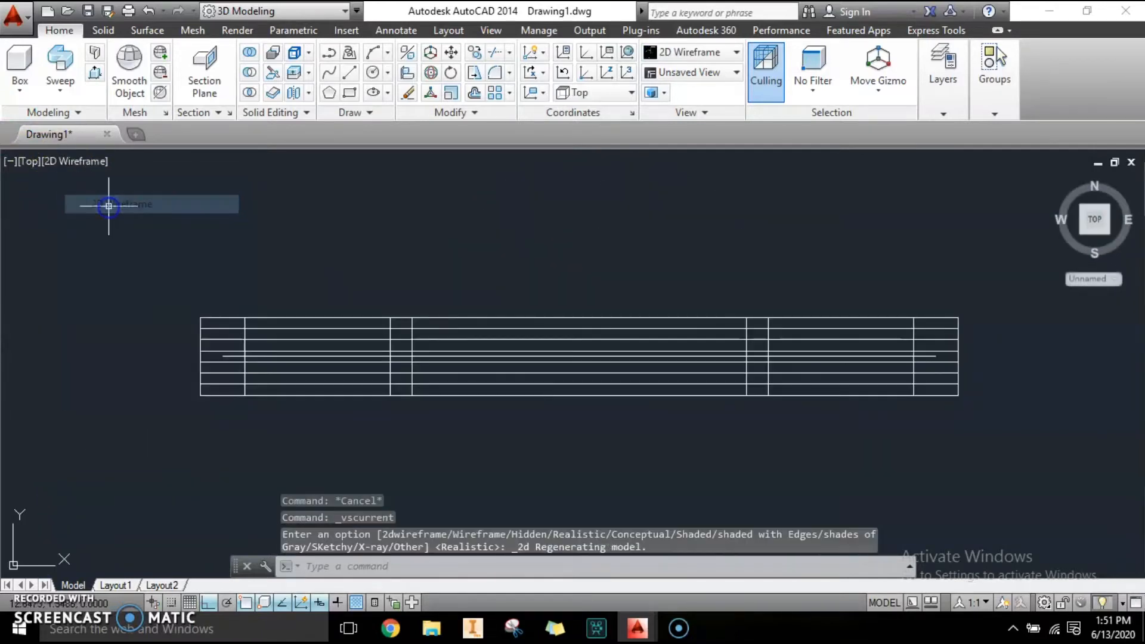
pyautogui.scroll(2, 551, 314)
pyautogui.scroll(-2, 555, 316)
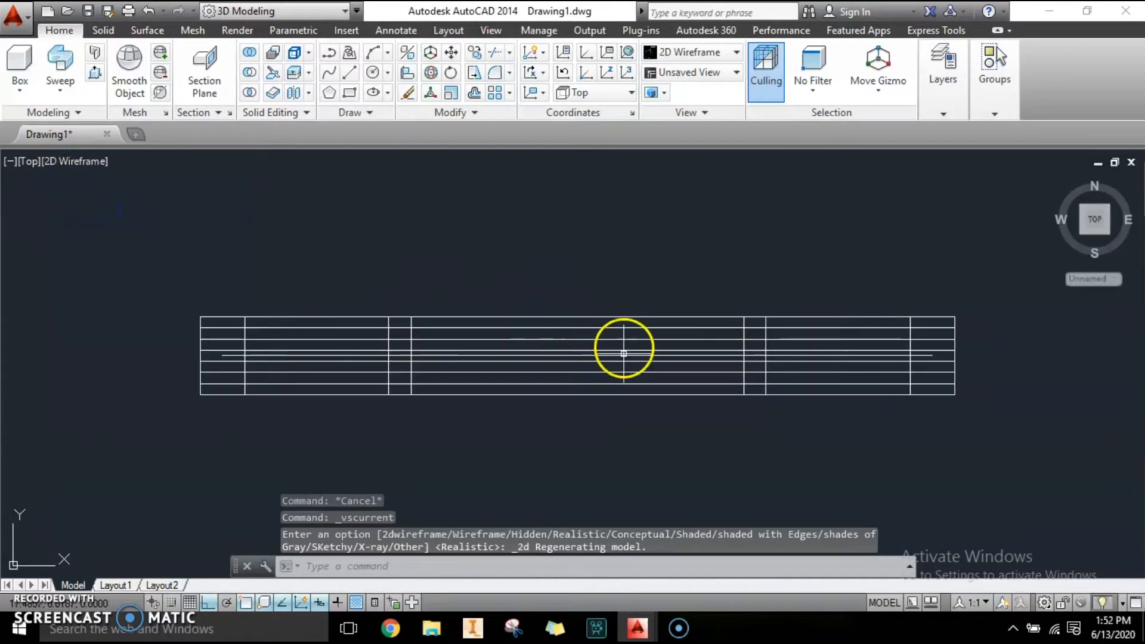
# Measure the distance from the ring's upper-left corner in the Top view.
pyautogui.click(372, 94)
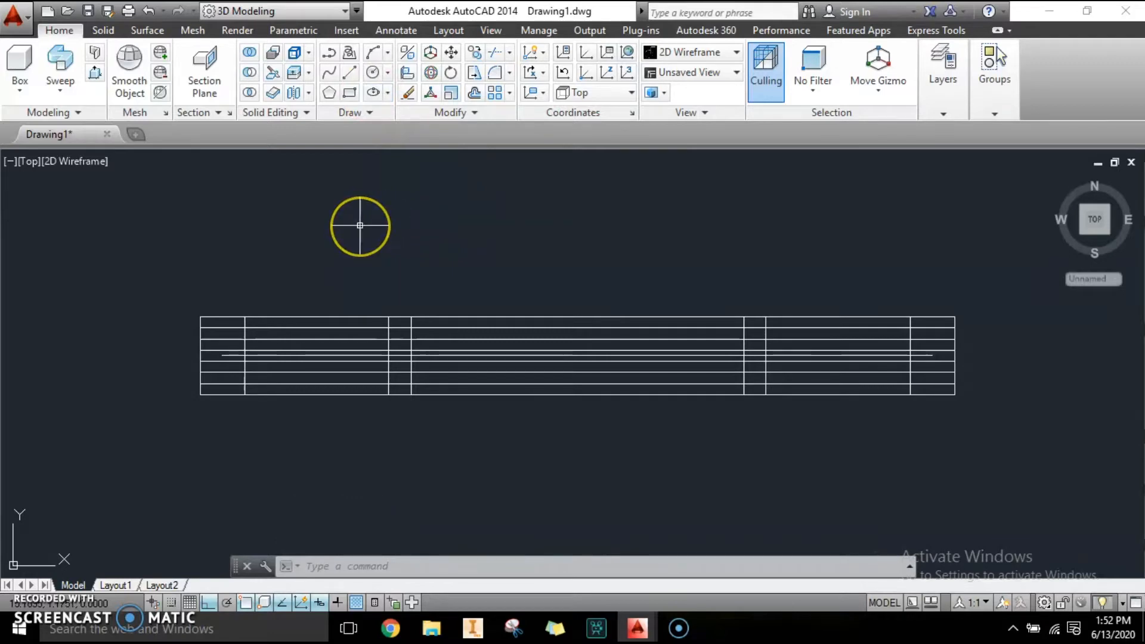
pyautogui.press('Return')
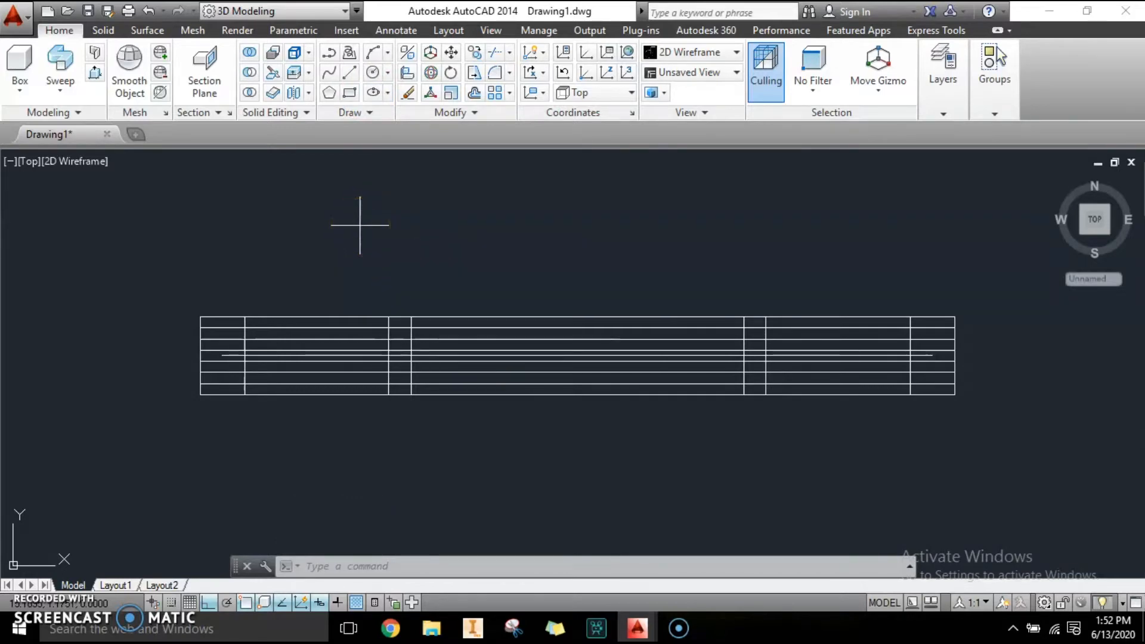
pyautogui.click(200, 319)
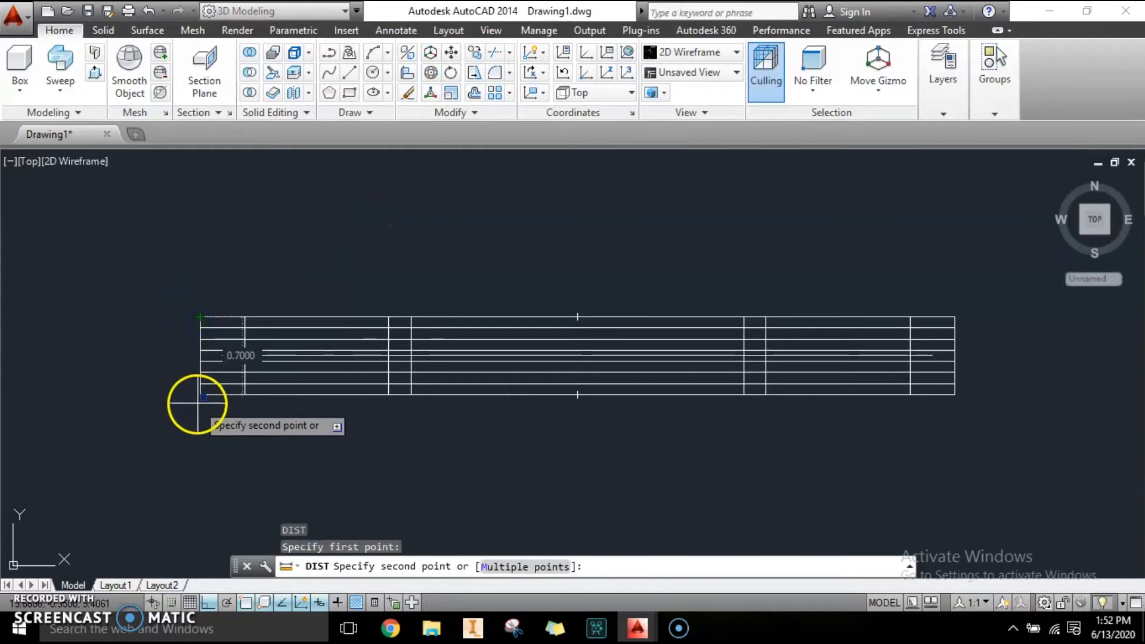
pyautogui.press('Escape')
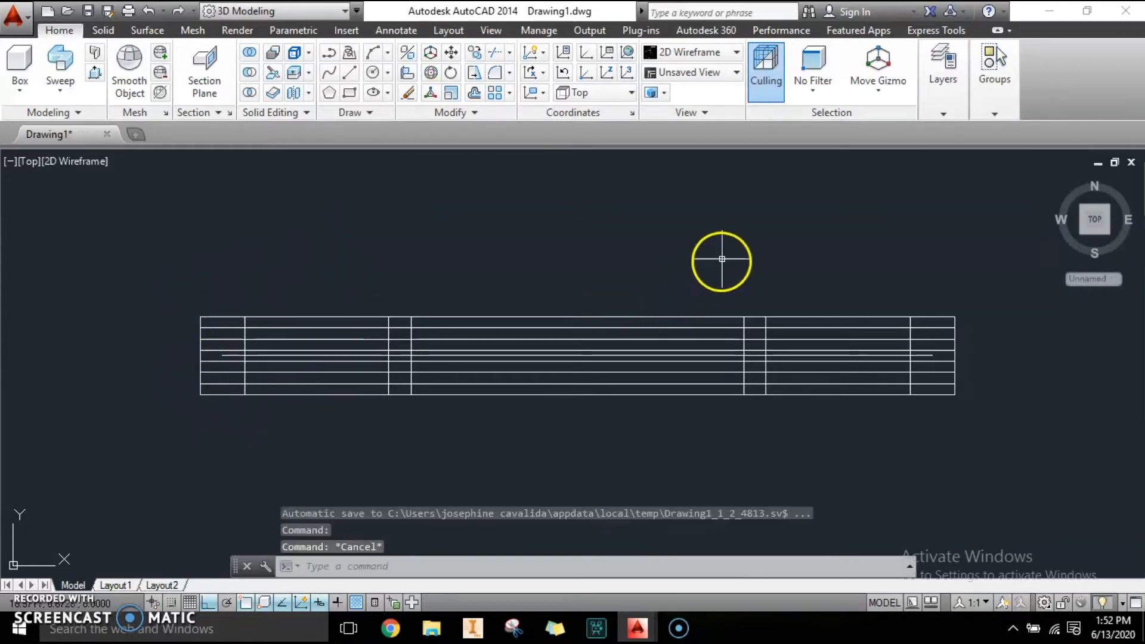
pyautogui.press('Escape')
# Draw a vertical line across the ring's width at its middle.
pyautogui.click(351, 74)
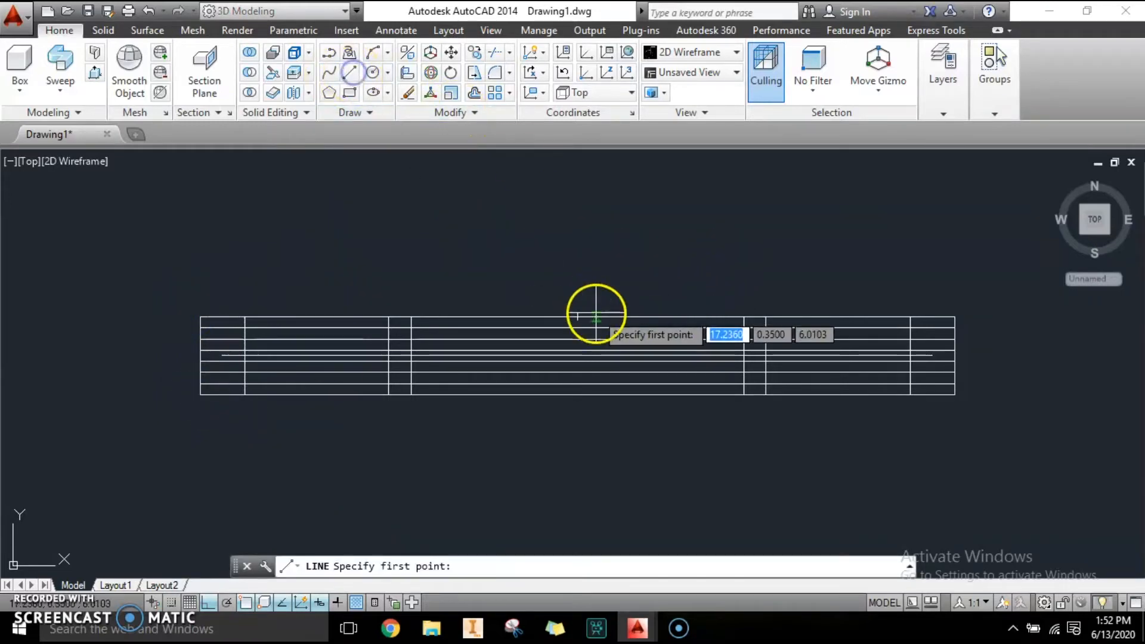
pyautogui.click(575, 320)
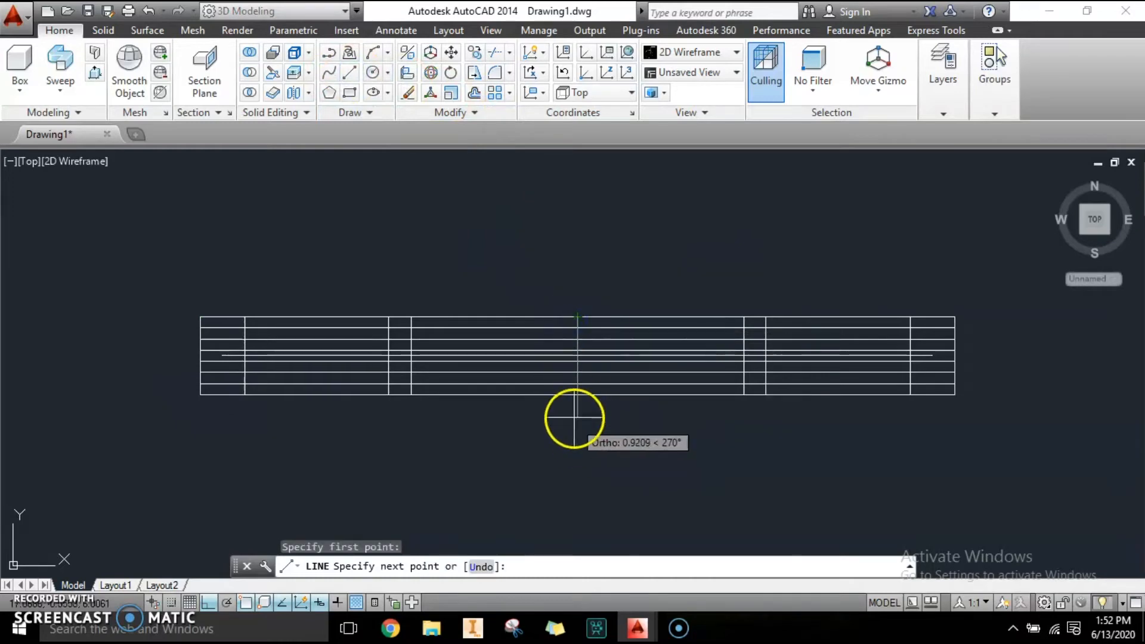
pyautogui.click(577, 395)
pyautogui.scroll(2, 602, 355)
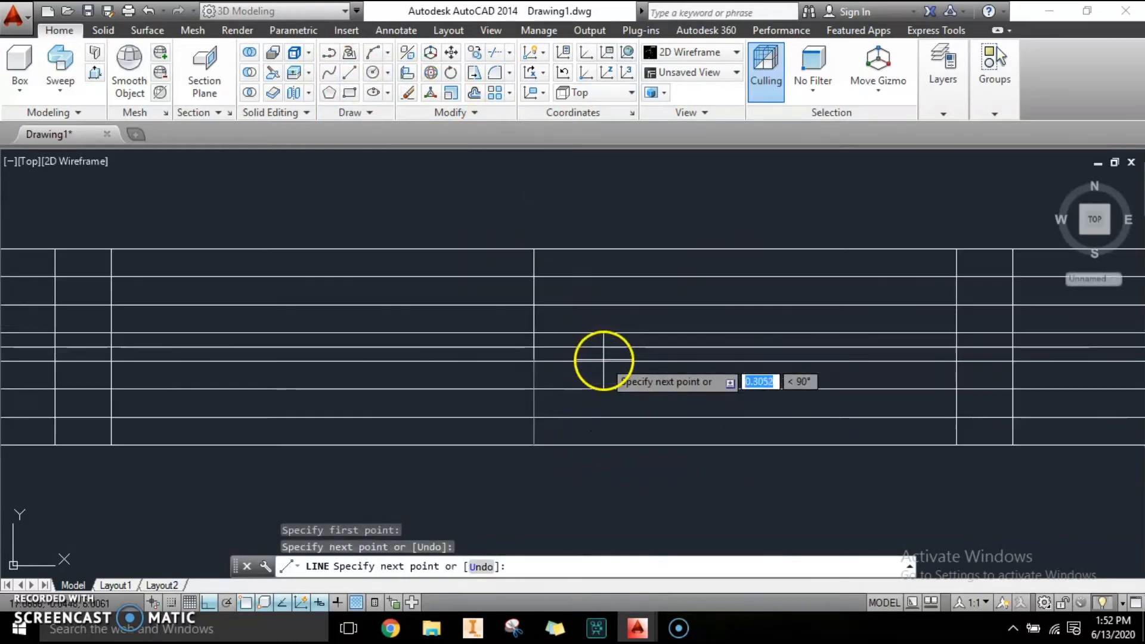
pyautogui.scroll(-2, 550, 307)
pyautogui.press('Escape')
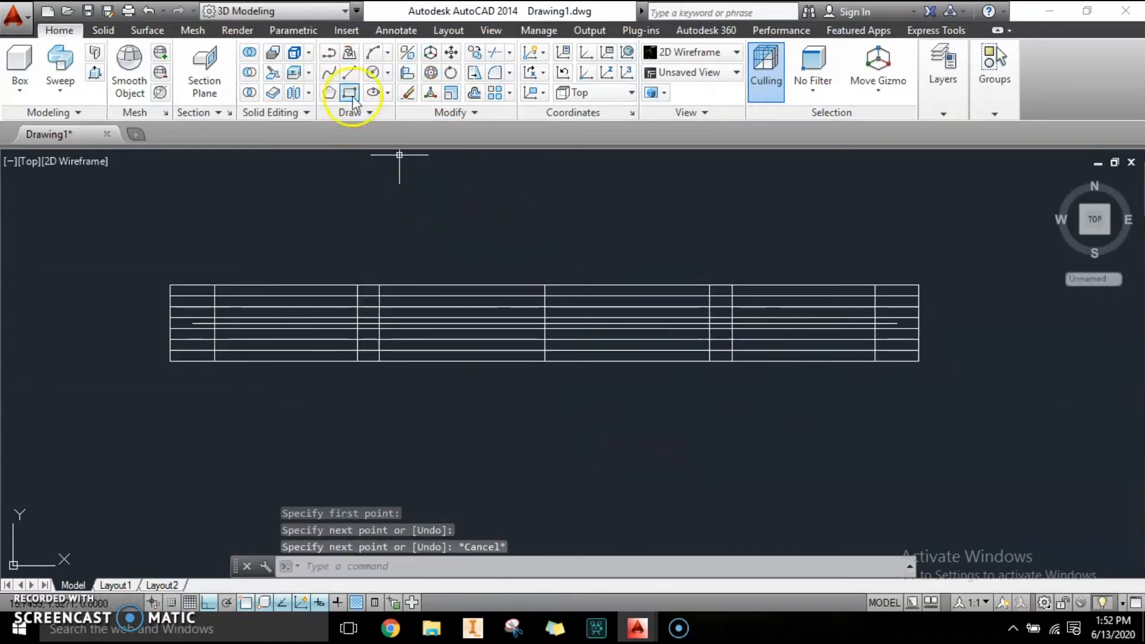
# Draw a vertical line upward from the middle of the ring's top edge.
pyautogui.click(350, 72)
pyautogui.scroll(4, 602, 287)
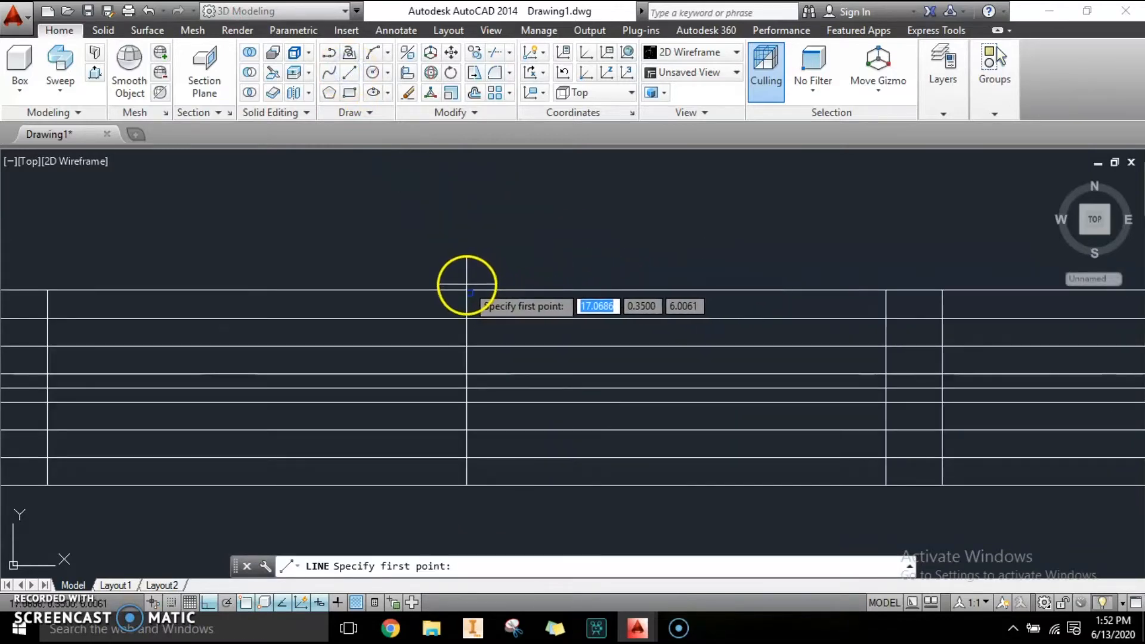
pyautogui.click(467, 290)
pyautogui.scroll(-4, 467, 290)
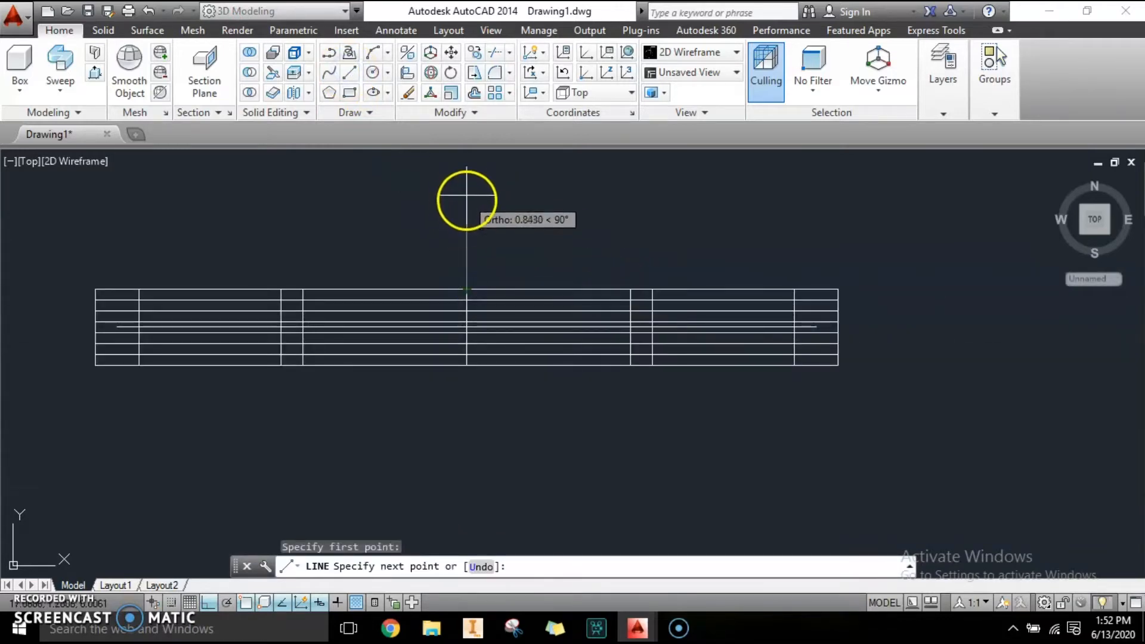
pyautogui.press('Escape')
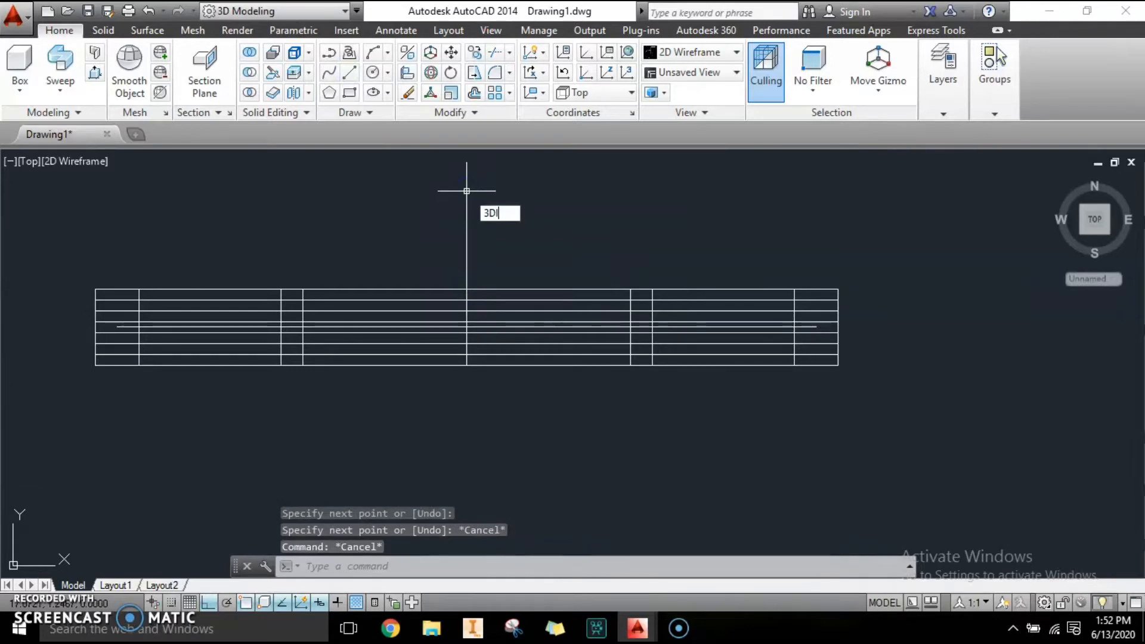
pyautogui.write('3DI')
pyautogui.press('Return')
pyautogui.click(492, 402)
pyautogui.press('Escape')
pyautogui.press('Escape')
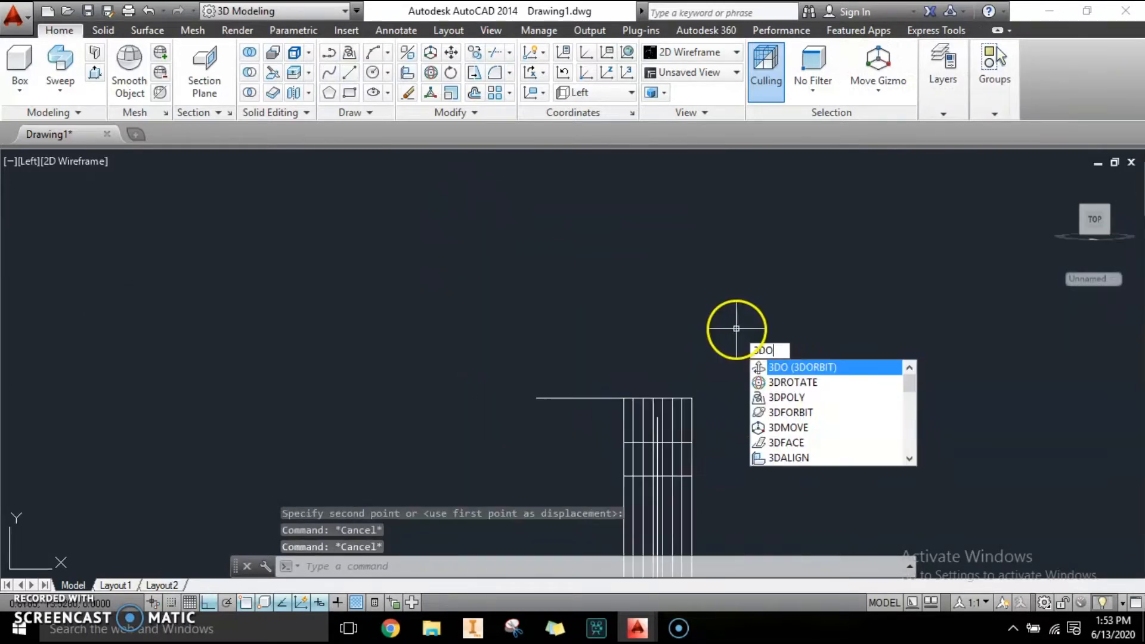
# Orbit and zoom the view to inspect the ring and the new line.
pyautogui.write('O')
pyautogui.press('Return')
pyautogui.moveTo(787, 391); pyautogui.dragTo(717, 347)
pyautogui.moveTo(717, 418); pyautogui.dragTo(678, 324)
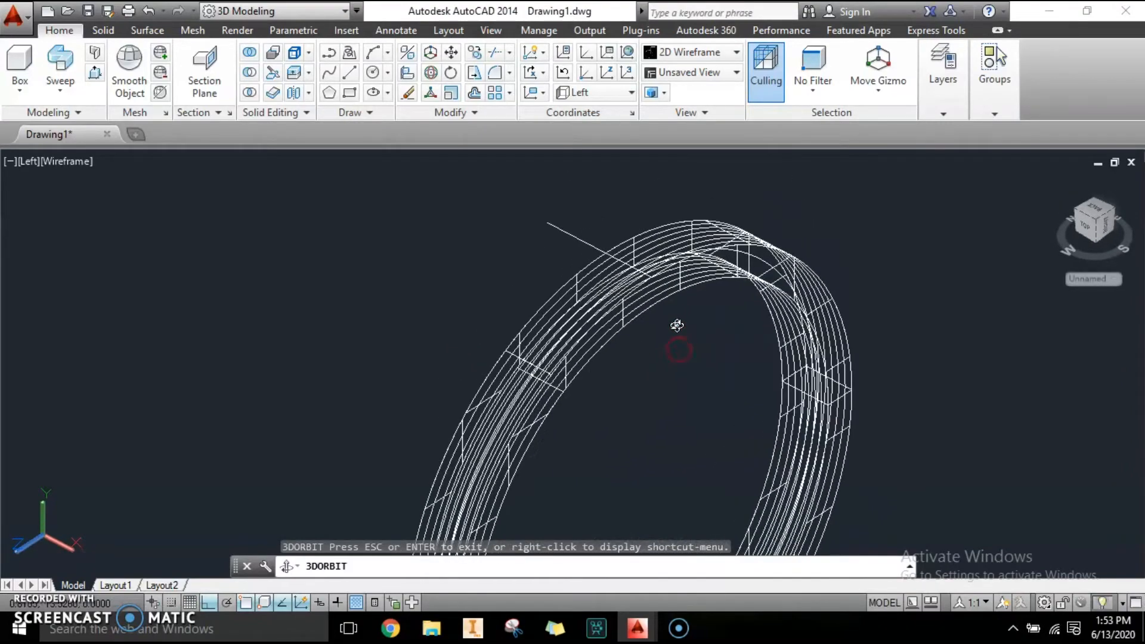
pyautogui.press('Escape')
pyautogui.click(587, 391)
pyautogui.click(452, 311)
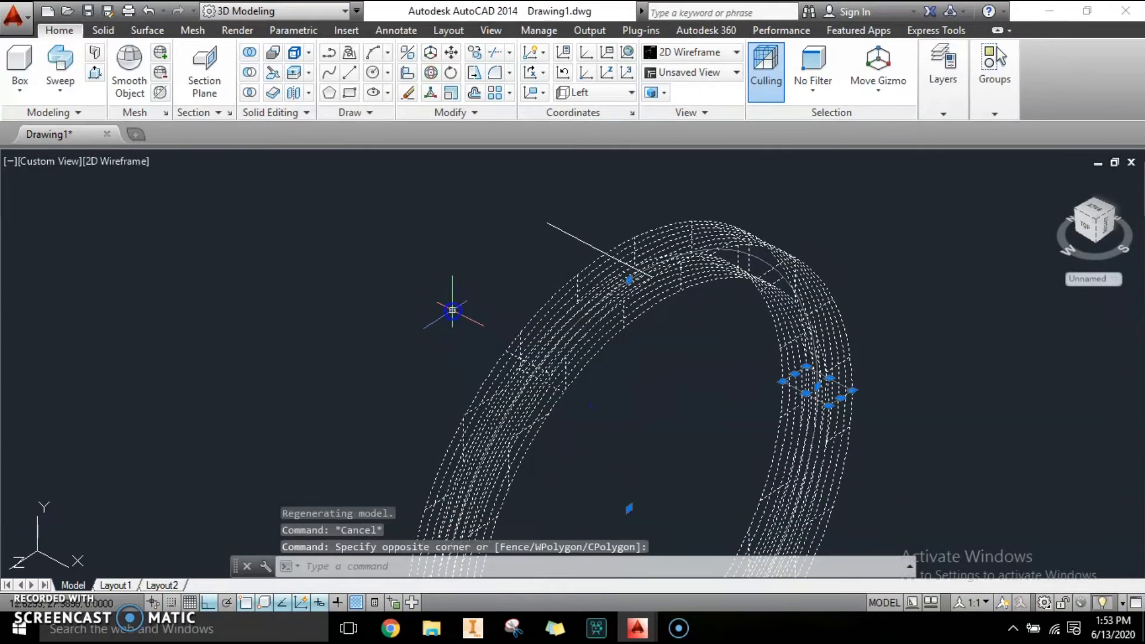
pyautogui.scroll(-4, 563, 362)
pyautogui.scroll(4, 564, 364)
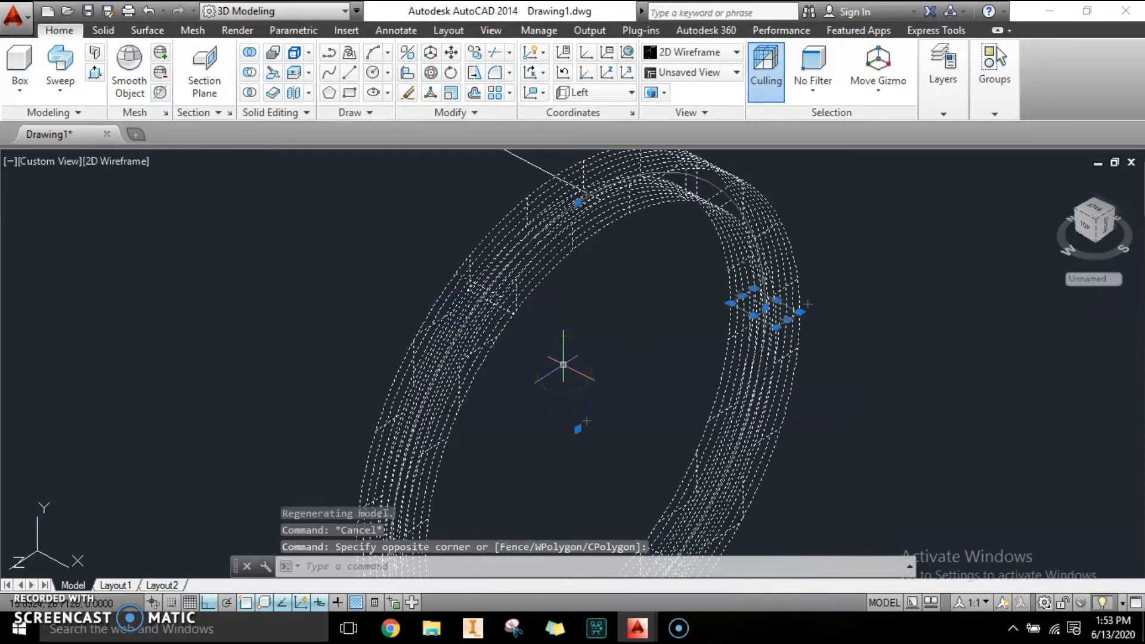
pyautogui.press('Escape')
# Move the selected ring objects onto the RING layer.
pyautogui.write('LA')
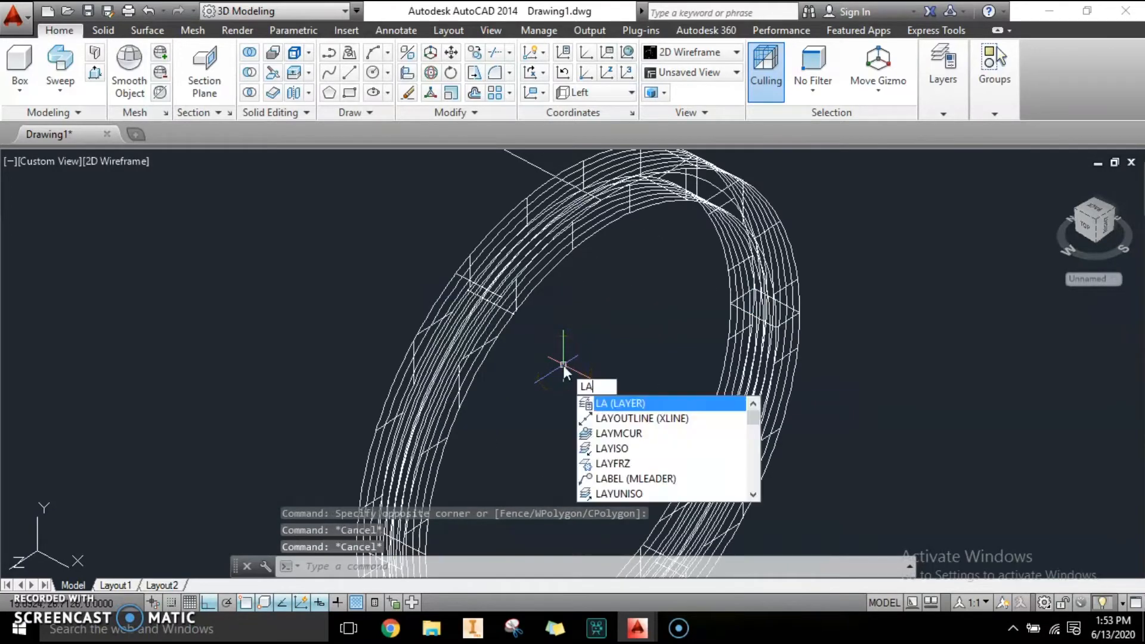
pyautogui.press('Return')
pyautogui.click(546, 368)
pyautogui.click(483, 297)
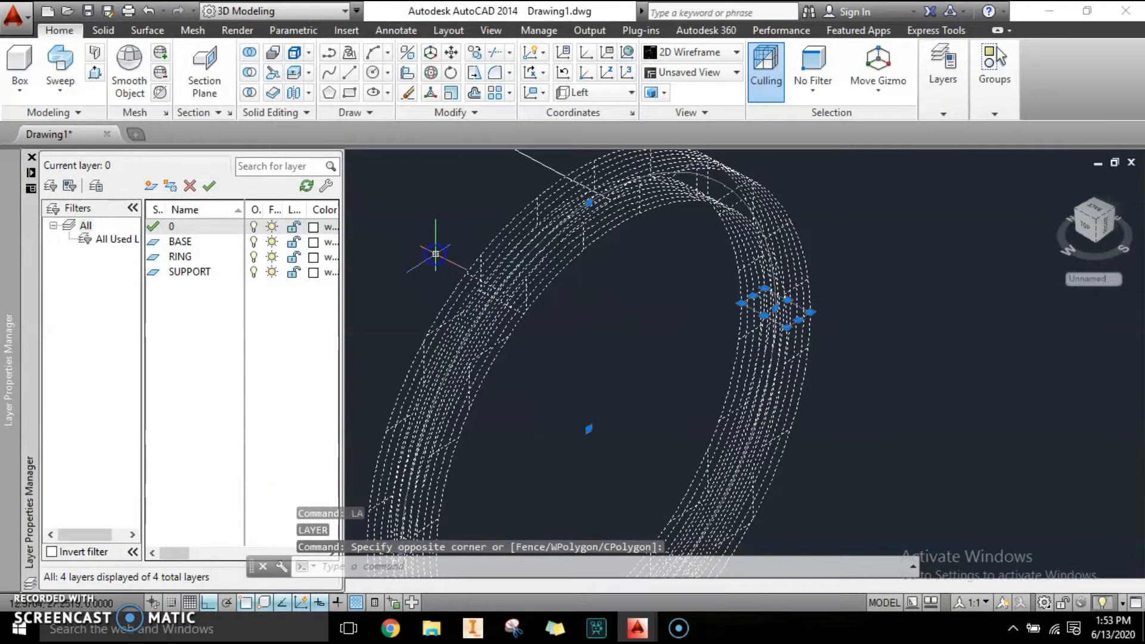
pyautogui.moveTo(558, 253); pyautogui.dragTo(608, 330, button='middle')
pyautogui.scroll(6, 632, 254)
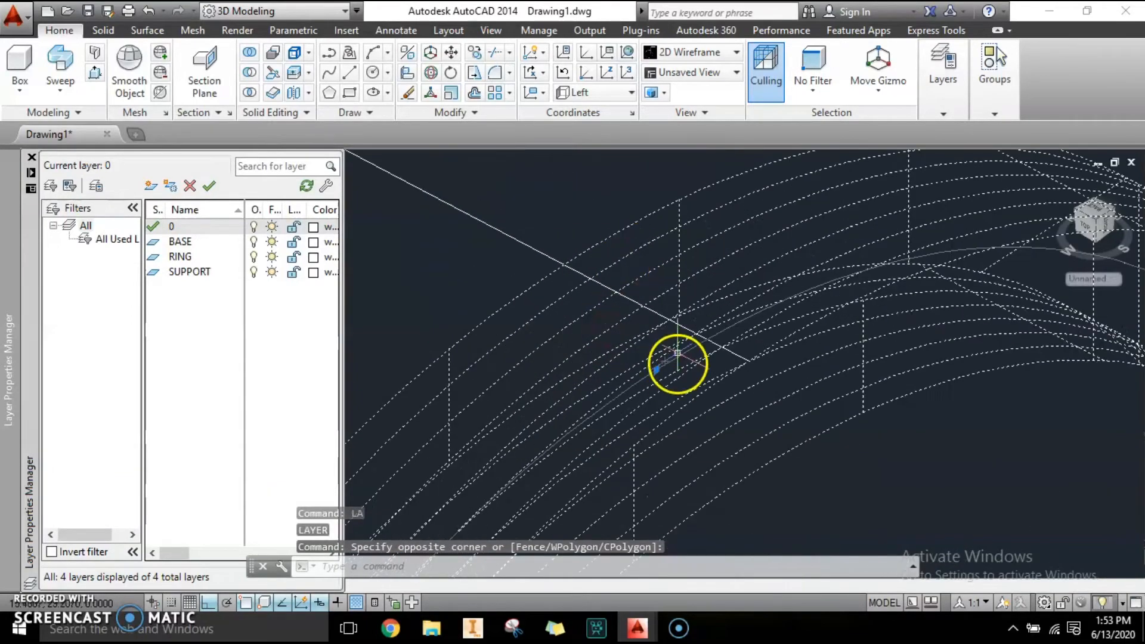
pyautogui.scroll(-4, 666, 307)
pyautogui.scroll(-3, 717, 370)
pyautogui.moveTo(717, 374); pyautogui.dragTo(693, 310, button='middle')
pyautogui.scroll(6, 608, 274)
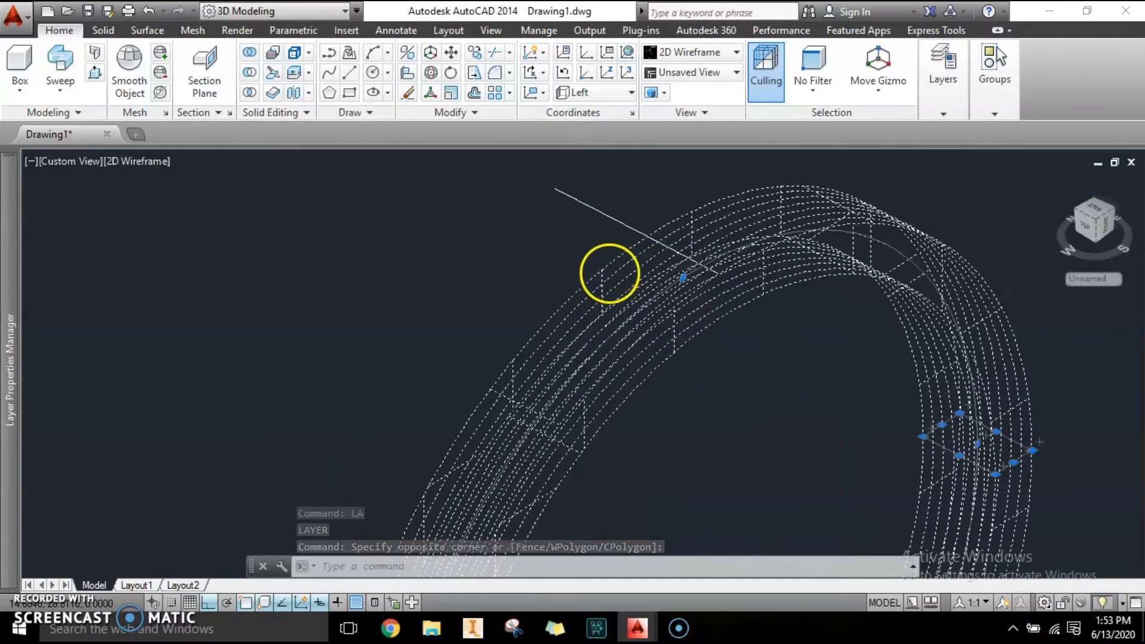
pyautogui.scroll(-5, 614, 280)
pyautogui.moveTo(793, 373); pyautogui.dragTo(734, 354, button='middle')
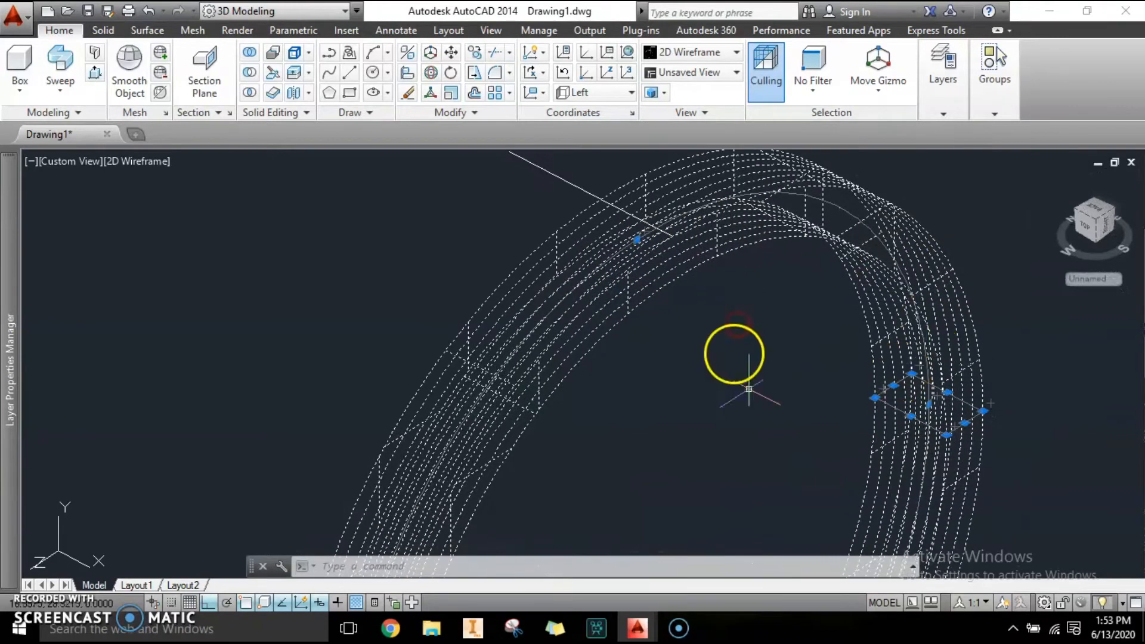
pyautogui.click(9, 277)
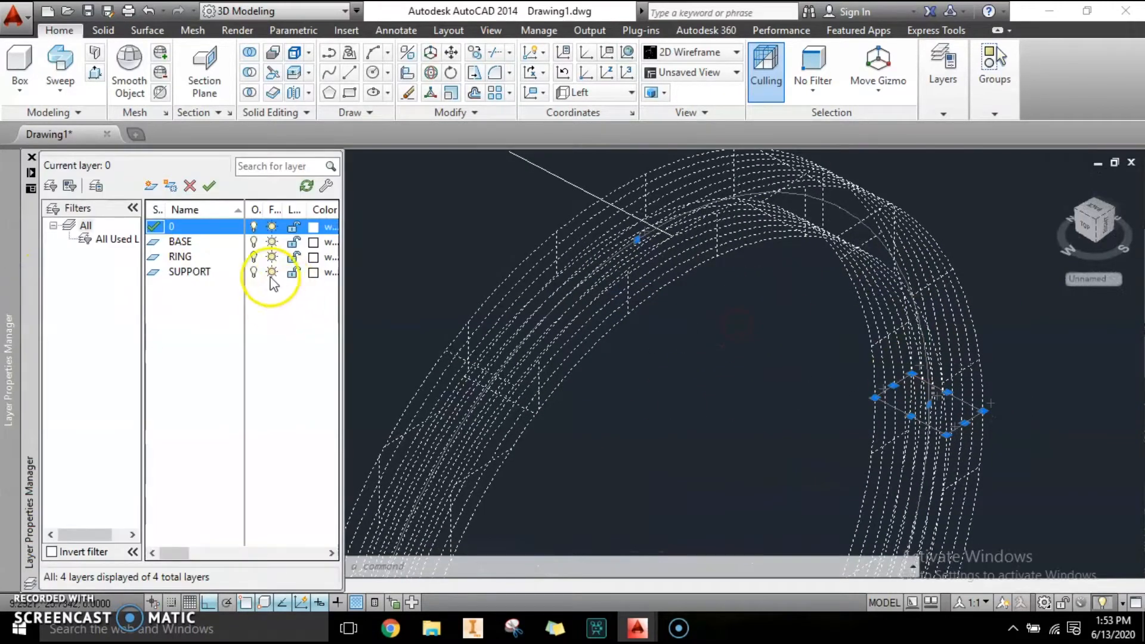
pyautogui.hotkey('ctrl', '1')
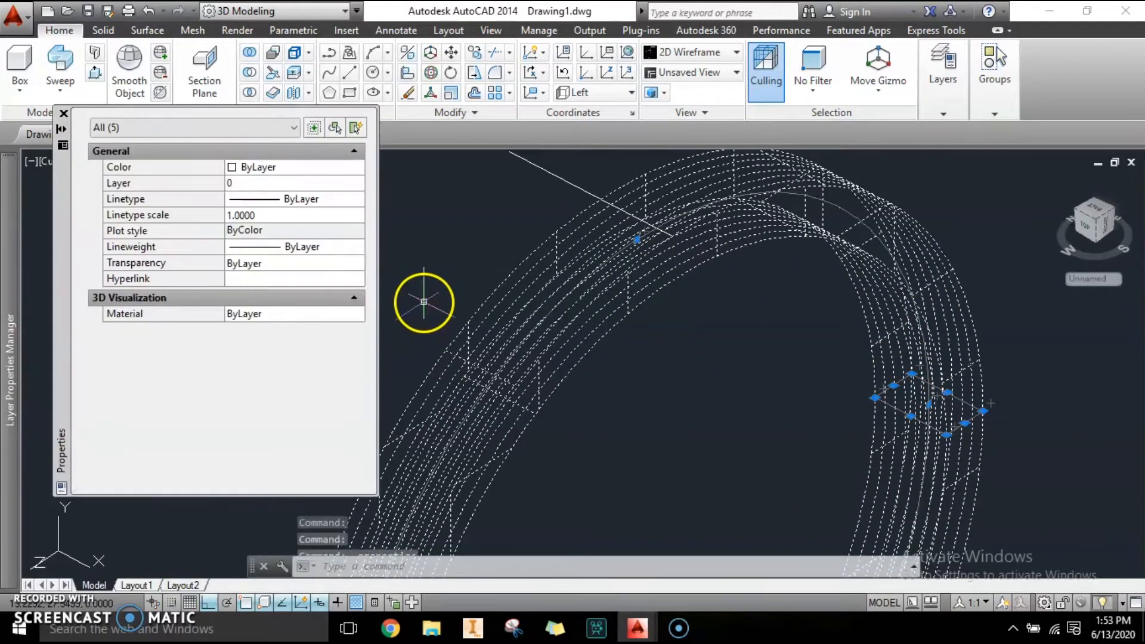
pyautogui.click(255, 185)
pyautogui.click(254, 183)
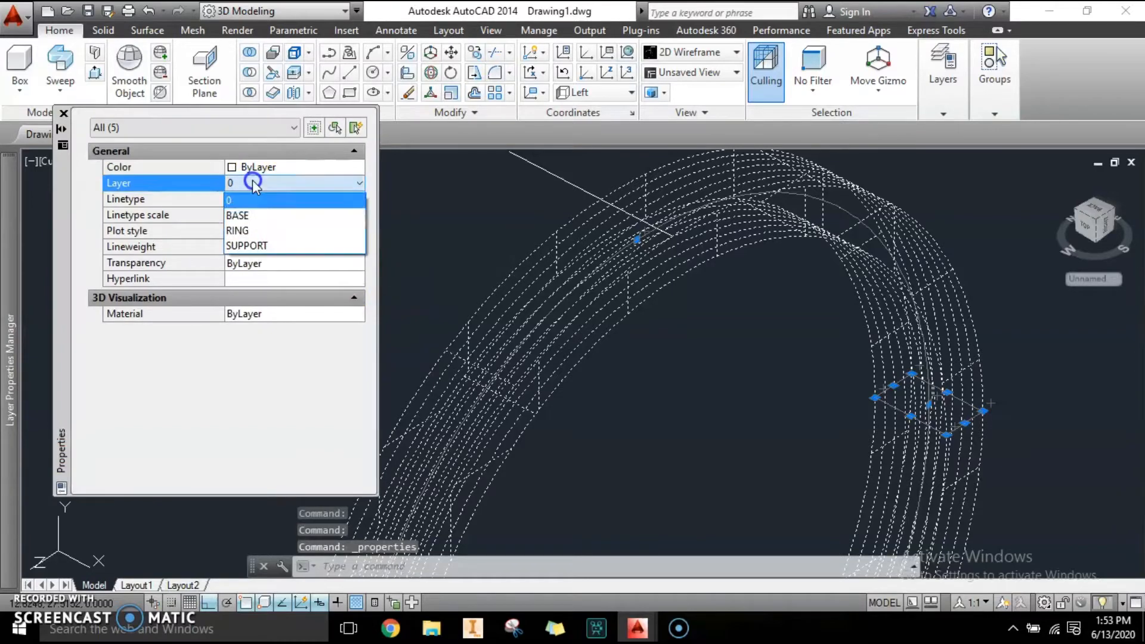
pyautogui.click(246, 231)
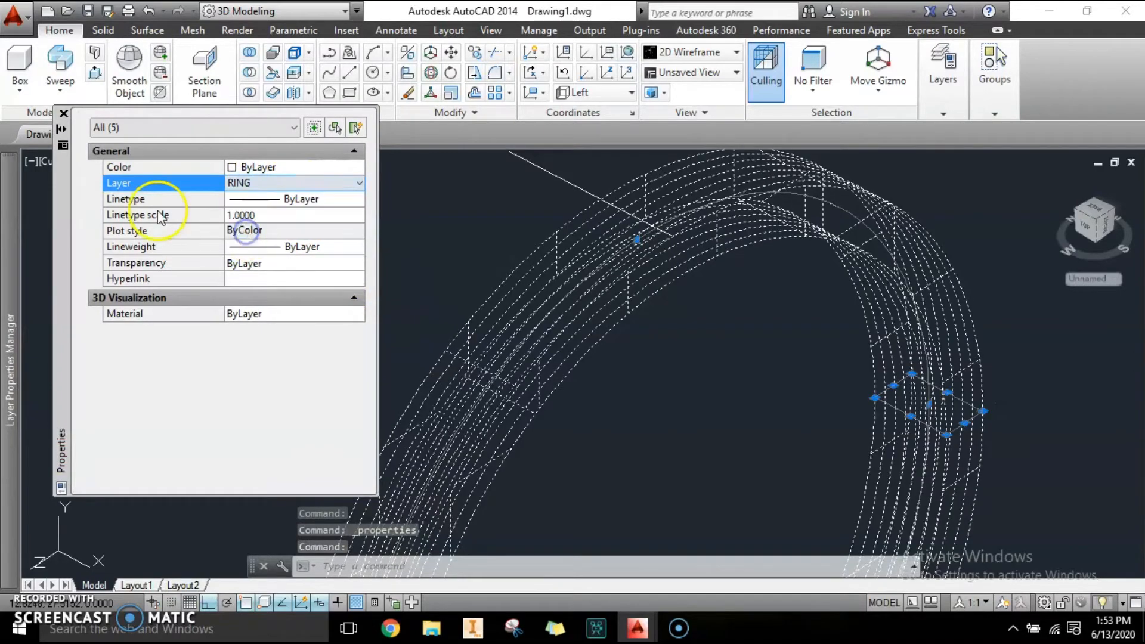
pyautogui.click(64, 114)
# Turn off the RING layer to hide the ring.
pyautogui.moveTo(8, 216)
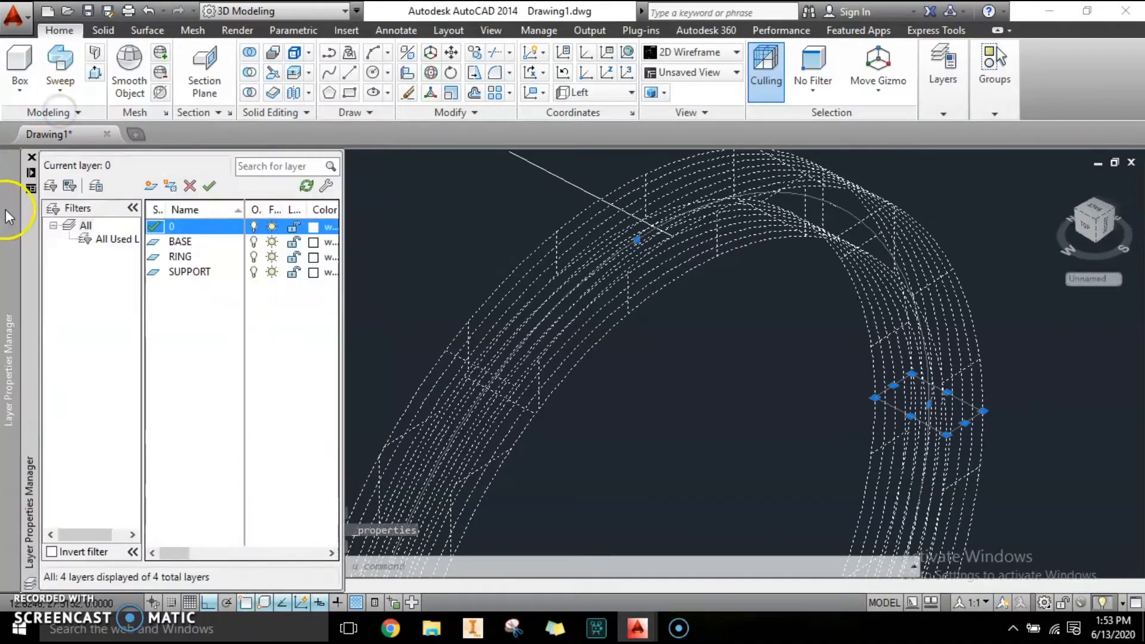
pyautogui.click(255, 257)
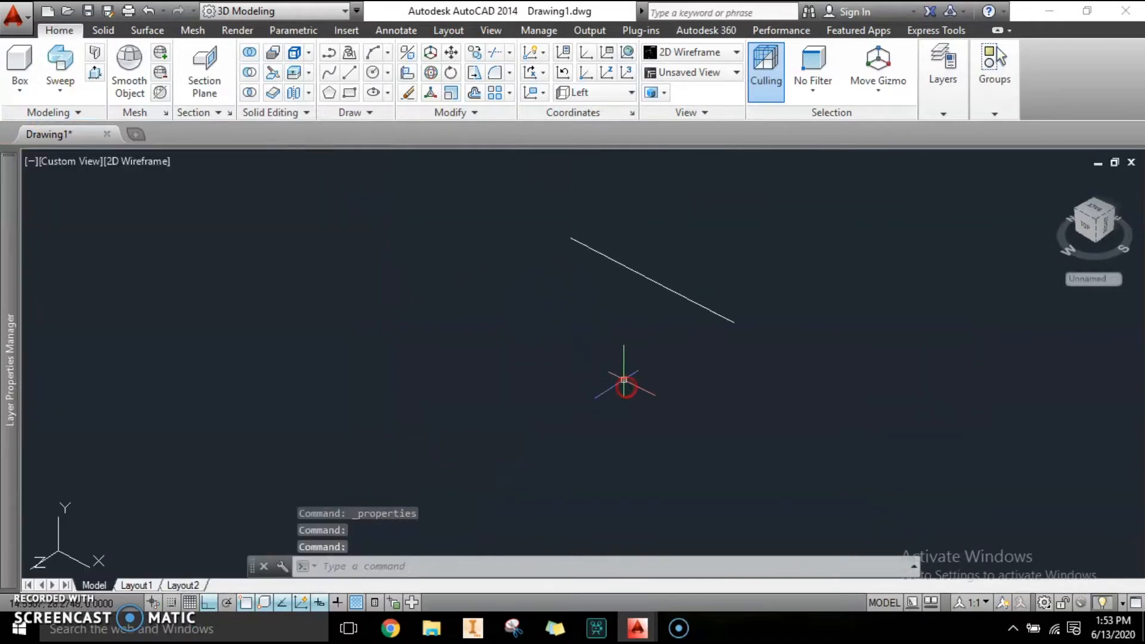
pyautogui.press('Escape')
pyautogui.press('Escape')
# Switch to the Top view to look at the vertical line.
pyautogui.click(71, 160)
pyautogui.click(115, 205)
pyautogui.moveTo(556, 366); pyautogui.dragTo(555, 311, button='middle')
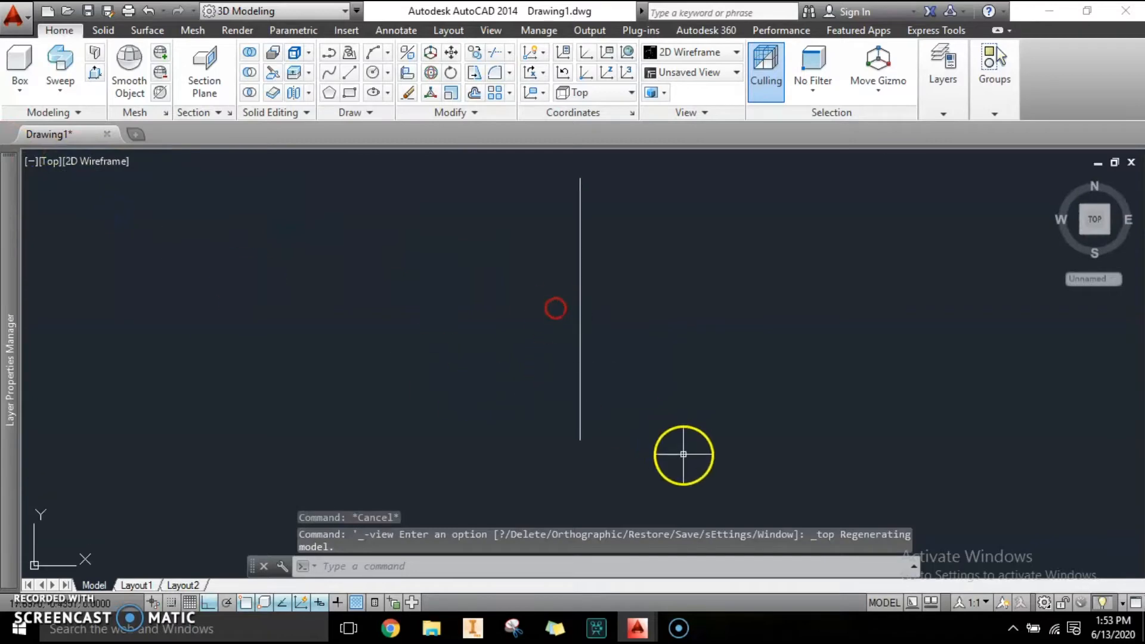
pyautogui.click(674, 457)
pyautogui.click(456, 390)
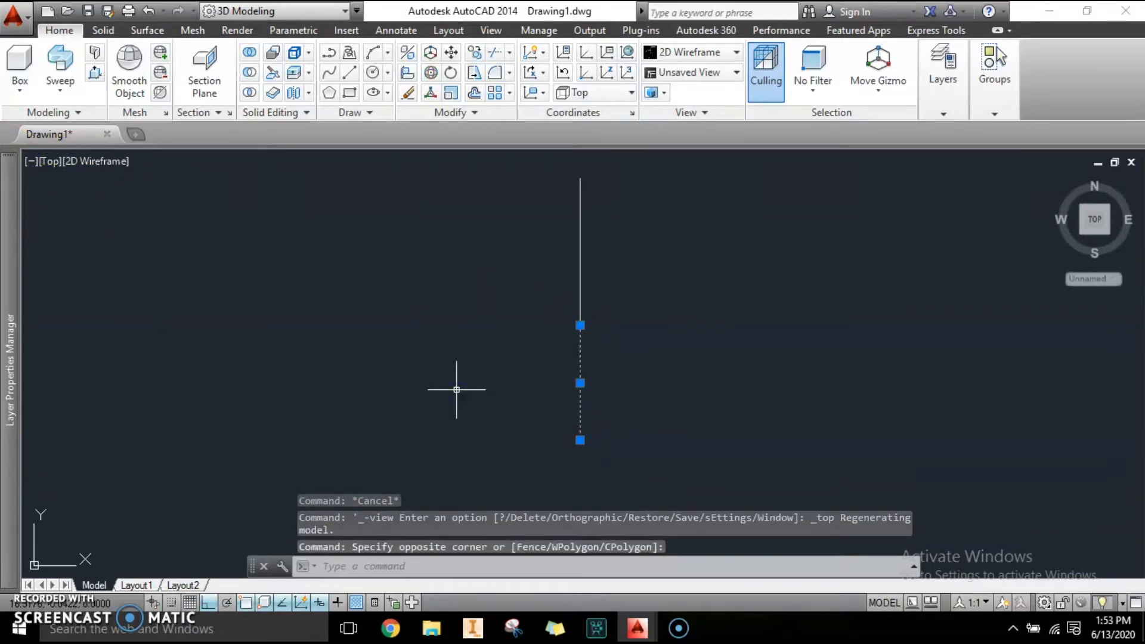
pyautogui.press('Escape')
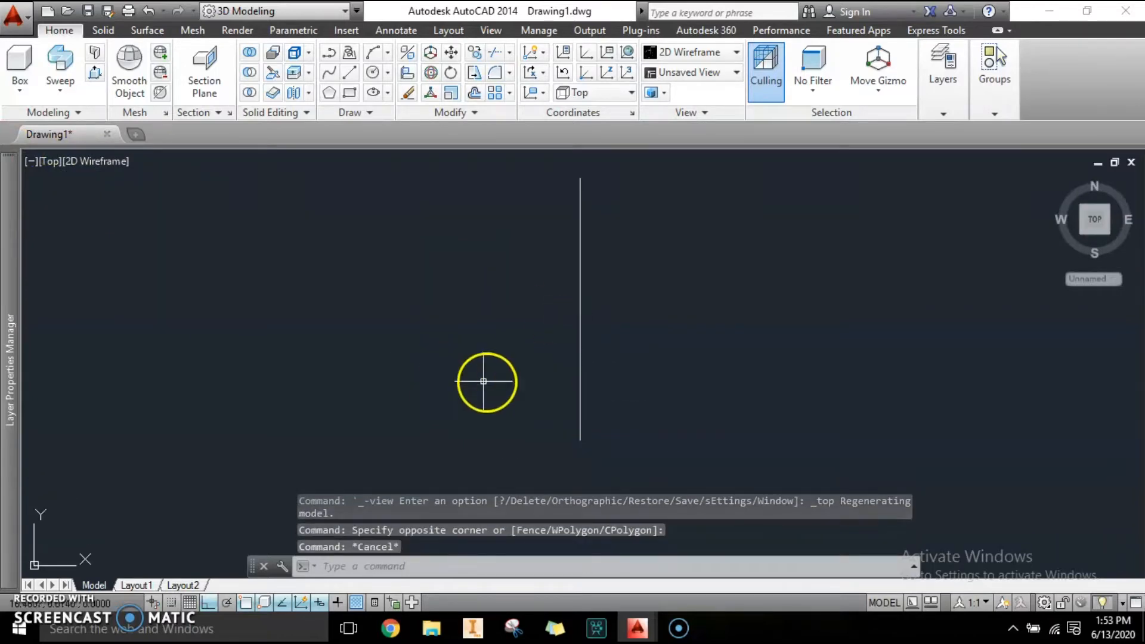
pyautogui.moveTo(486, 378); pyautogui.dragTo(452, 307, button='middle')
pyautogui.press('Escape')
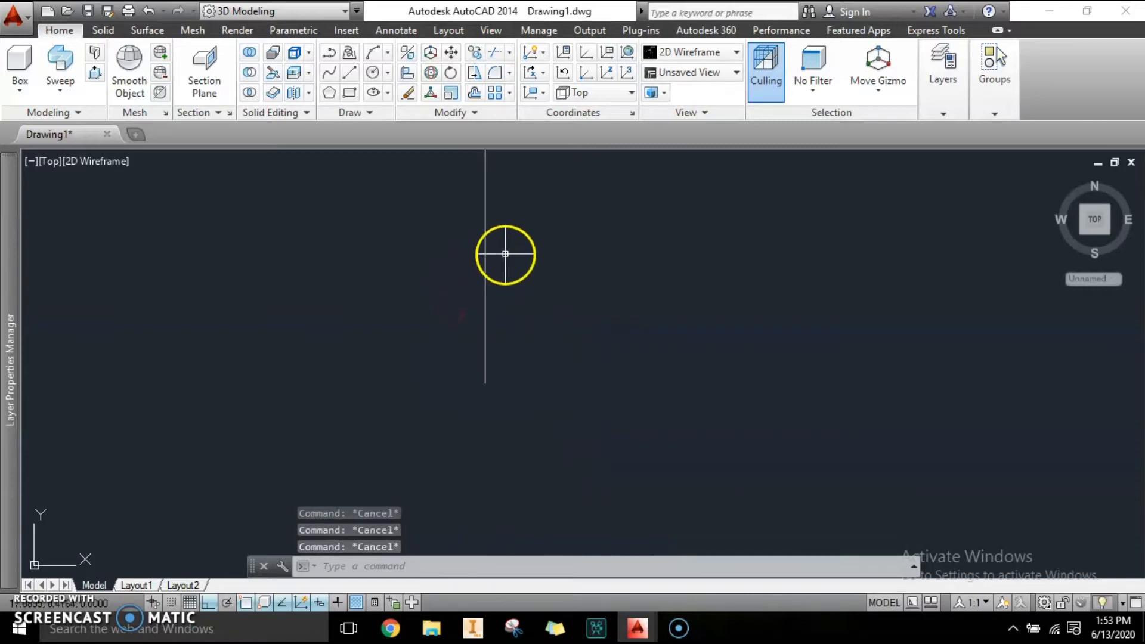
pyautogui.click(374, 75)
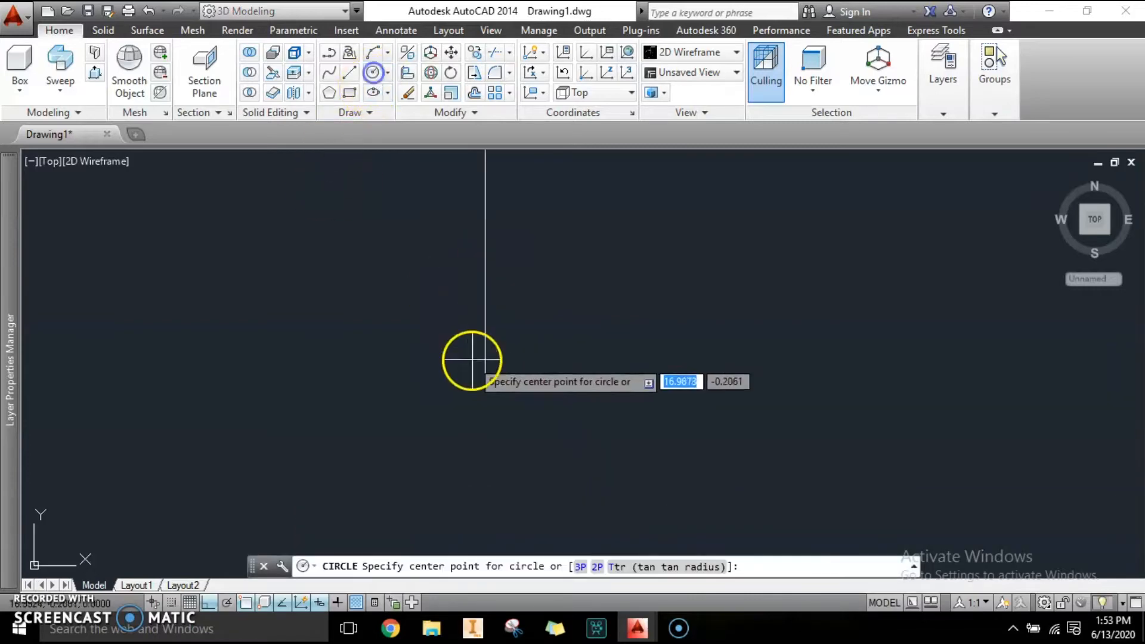
pyautogui.click(484, 327)
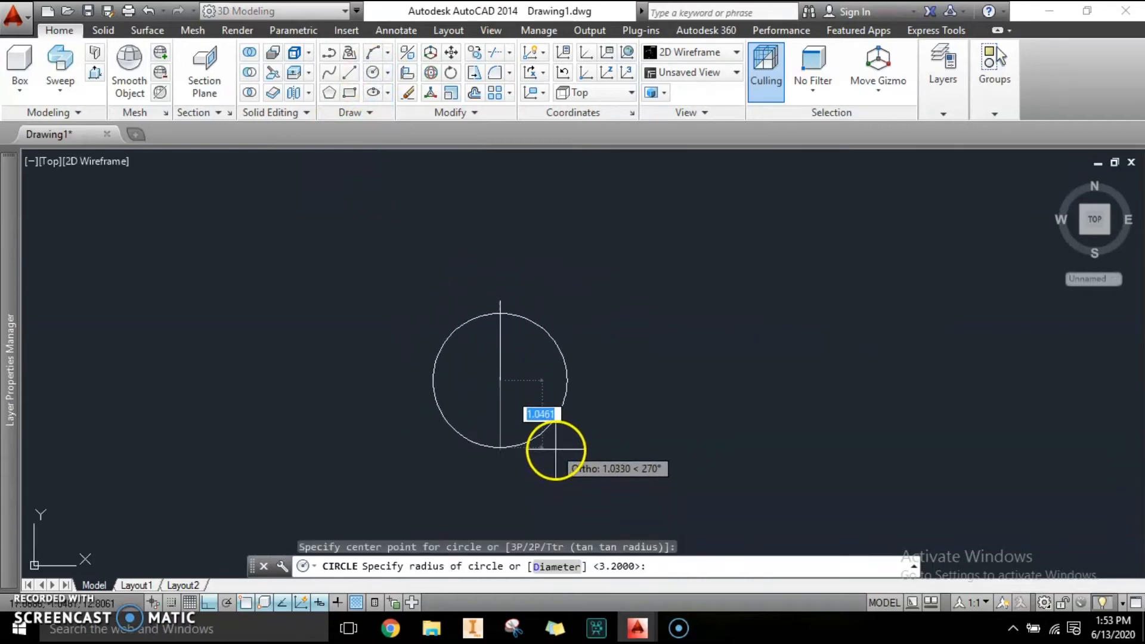
pyautogui.moveTo(563, 477); pyautogui.dragTo(544, 424, button='middle')
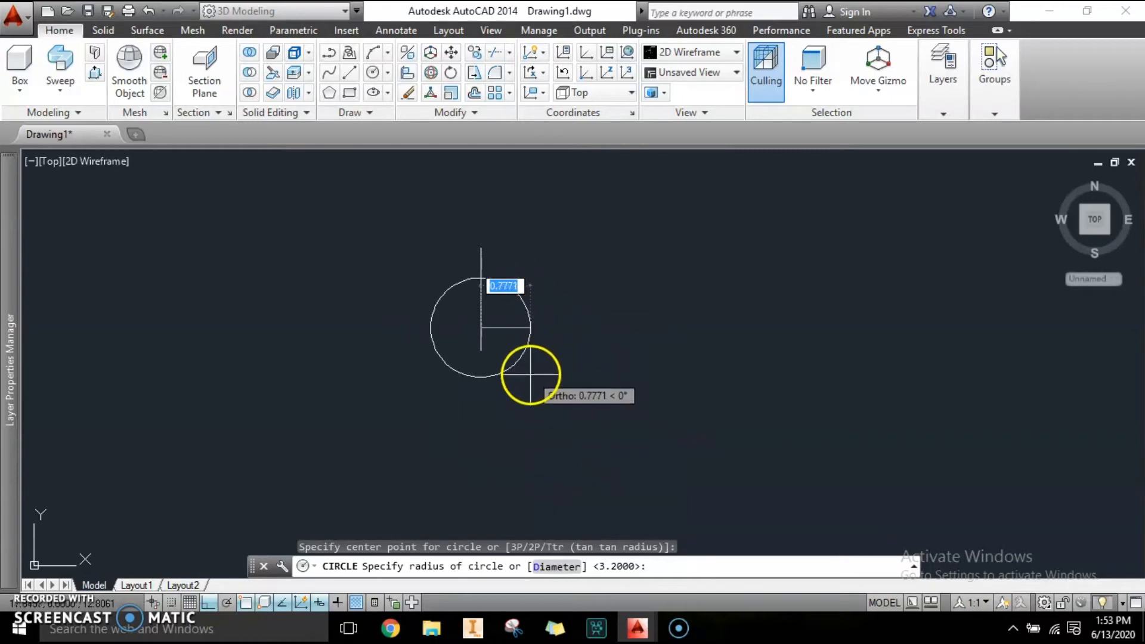
pyautogui.scroll(5, 526, 388)
pyautogui.scroll(-1, 501, 411)
pyautogui.press('Escape')
pyautogui.press('Escape')
# Draw a circle of radius 1.0 centered on the vertical line.
pyautogui.moveTo(491, 422); pyautogui.dragTo(614, 460, button='middle')
pyautogui.scroll(-2, 581, 390)
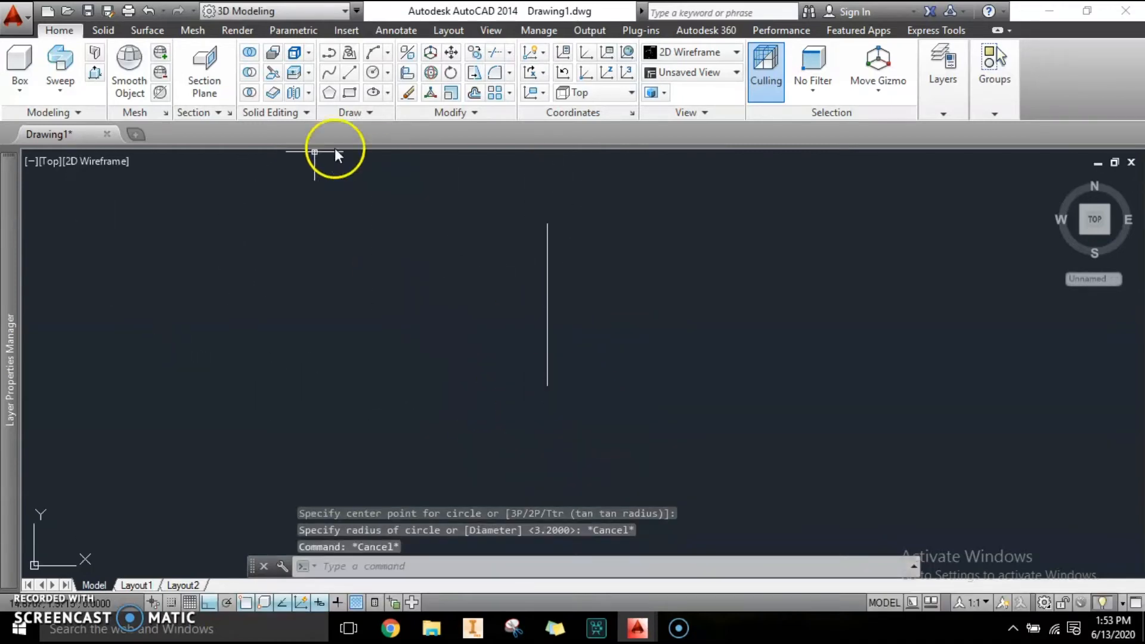
pyautogui.click(373, 73)
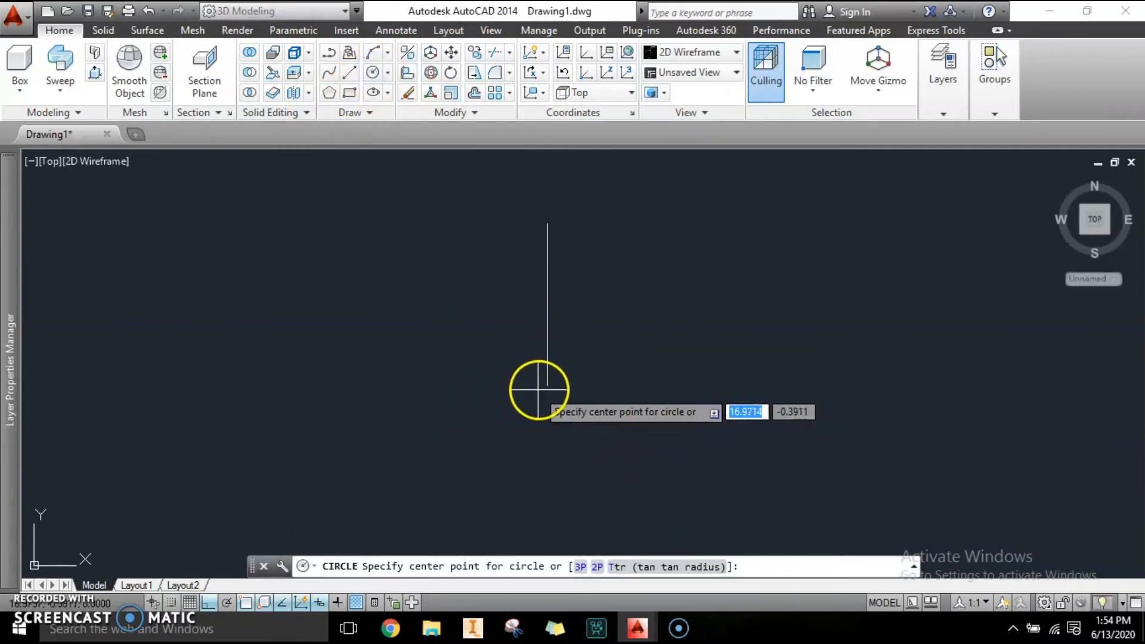
pyautogui.click(547, 351)
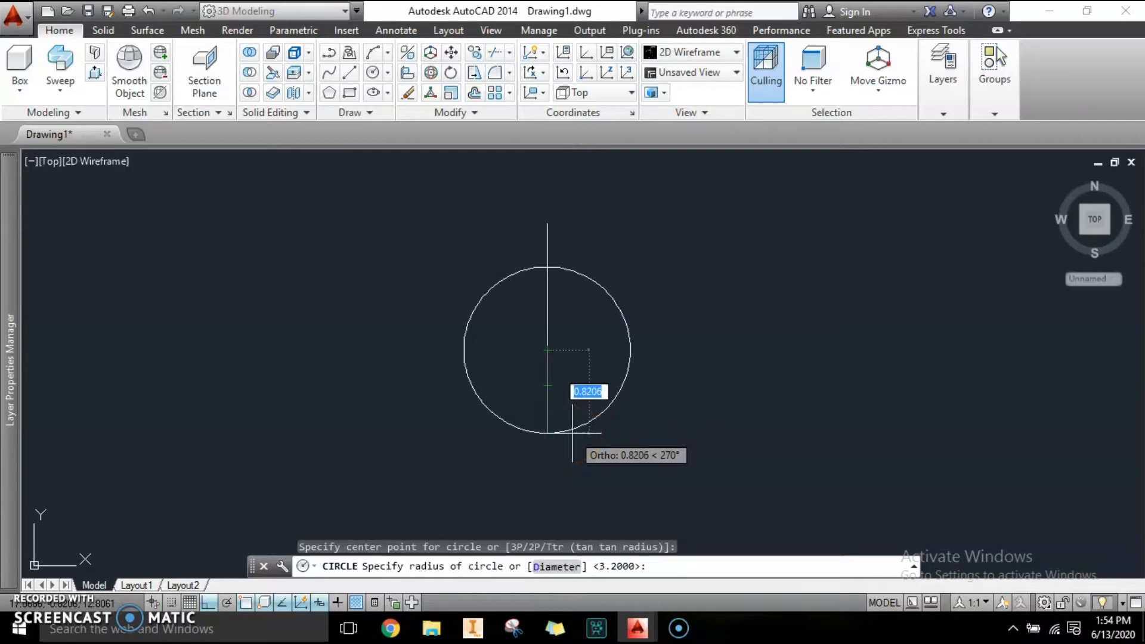
pyautogui.write('1.0')
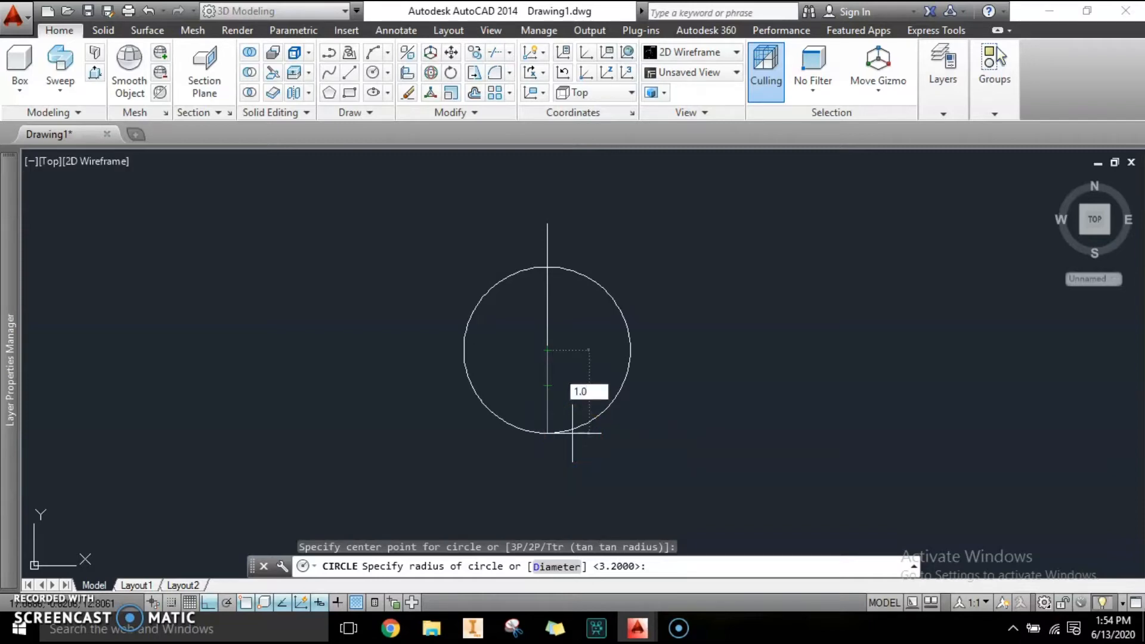
pyautogui.press('Return')
pyautogui.press('Escape')
pyautogui.press('Escape')
# Draw a line from the circle's center to its right quadrant.
pyautogui.moveTo(669, 390)
pyautogui.mouseDown(button='middle')
pyautogui.moveTo(653, 365)
pyautogui.moveTo(649, 396)
pyautogui.mouseUp(button='middle')
pyautogui.scroll(2, 598, 335)
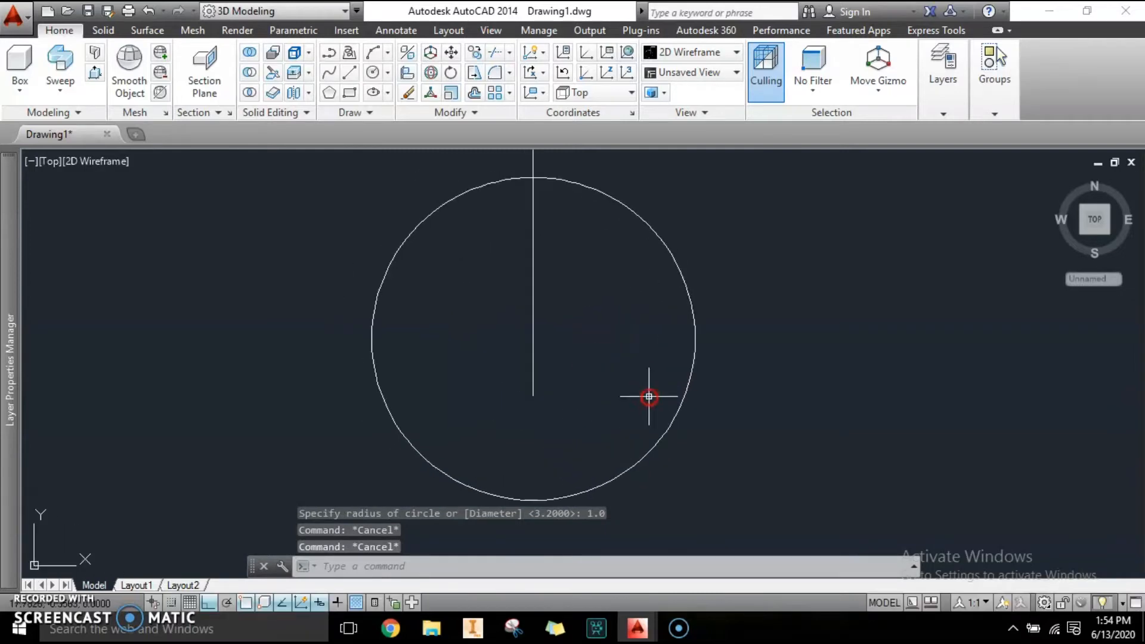
pyautogui.press('Escape')
pyautogui.moveTo(584, 372)
pyautogui.mouseDown(button='middle')
pyautogui.moveTo(606, 440)
pyautogui.moveTo(580, 376)
pyautogui.mouseUp(button='middle')
pyautogui.click(591, 225)
pyautogui.click(490, 194)
pyautogui.press('Escape')
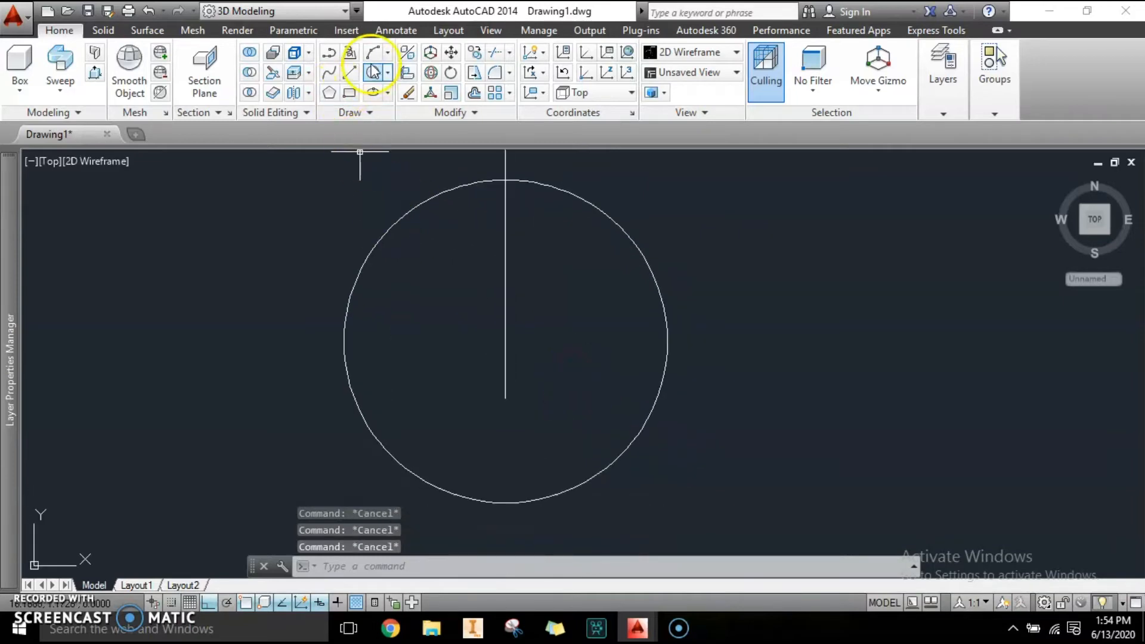
pyautogui.click(351, 72)
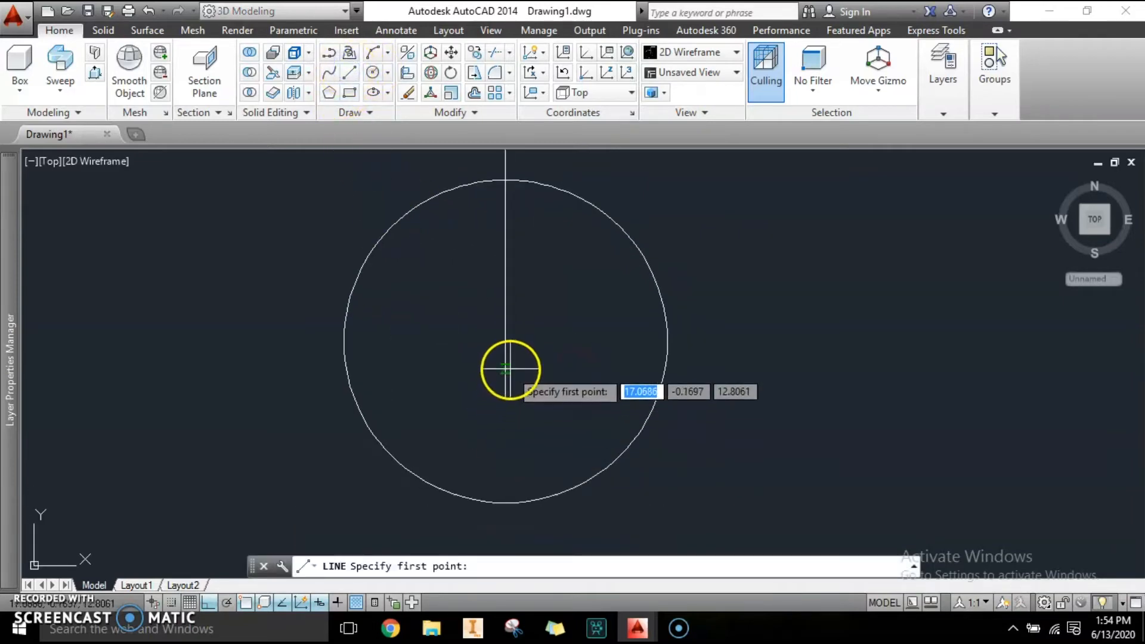
pyautogui.click(504, 343)
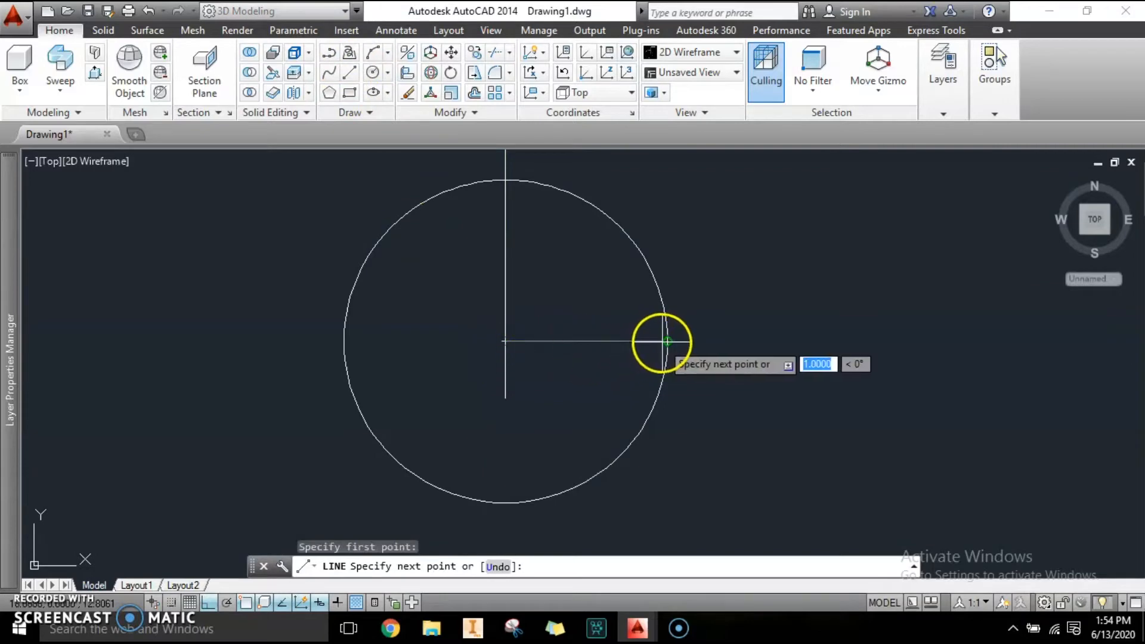
pyautogui.click(666, 341)
pyautogui.press('Escape')
pyautogui.press('Escape')
pyautogui.press('Escape')
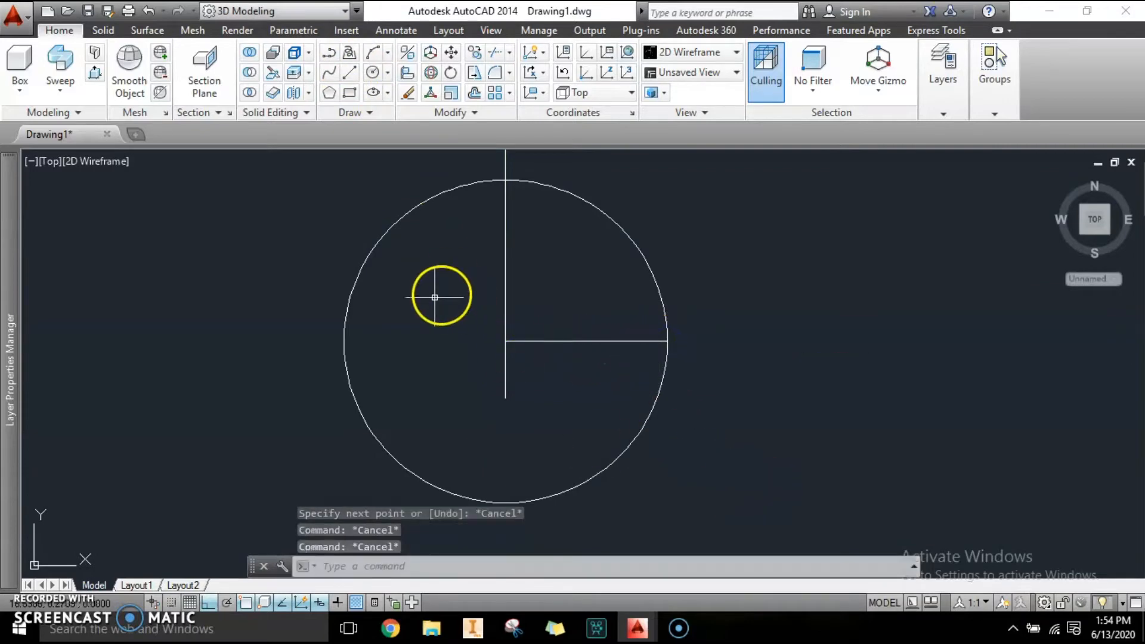
# Switch to the Front view and orbit the model into a 3D view.
pyautogui.click(79, 165)
pyautogui.click(47, 170)
pyautogui.click(46, 165)
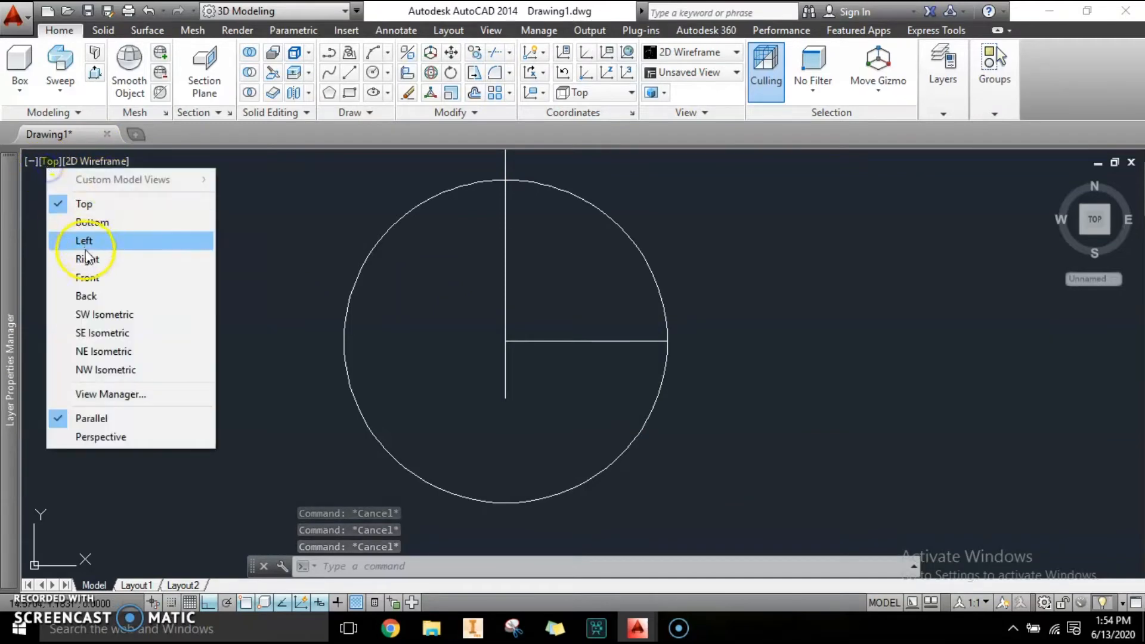
pyautogui.click(92, 278)
pyautogui.scroll(8, 629, 345)
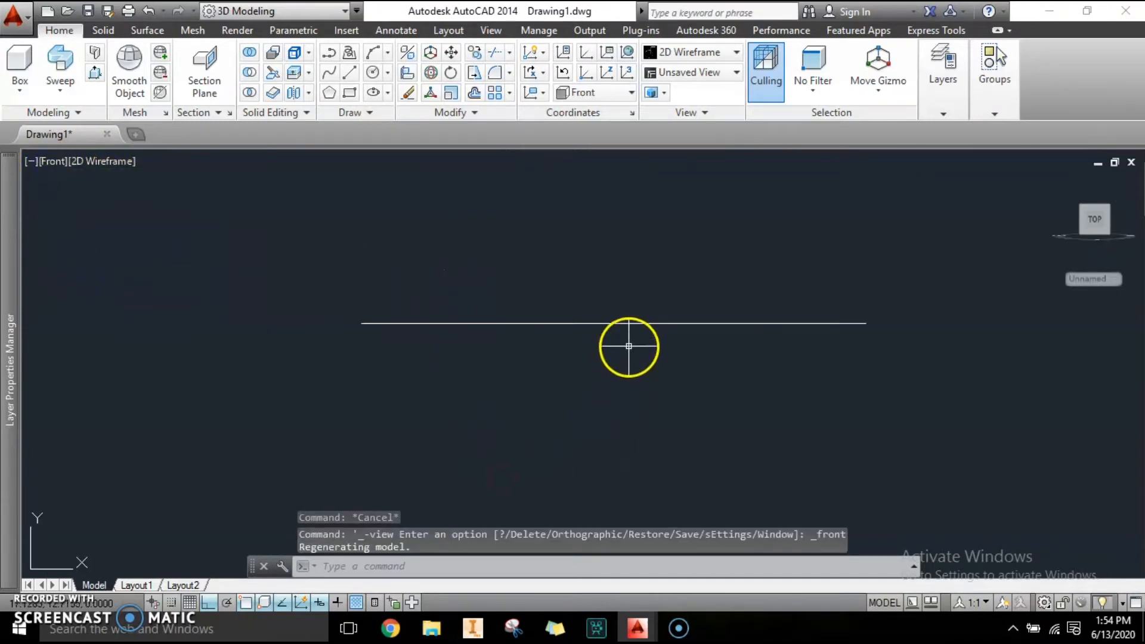
pyautogui.scroll(-2, 629, 346)
pyautogui.press('Escape')
pyautogui.press('Escape')
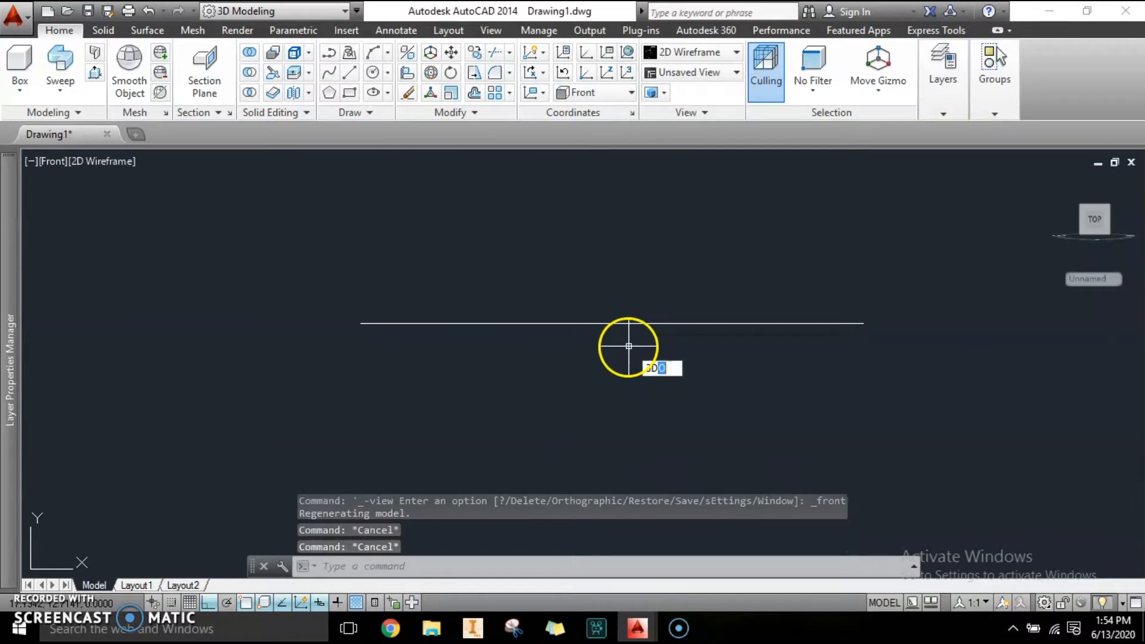
pyautogui.press('Return')
pyautogui.moveTo(627, 345); pyautogui.dragTo(645, 387)
pyautogui.press('Escape')
pyautogui.press('Escape')
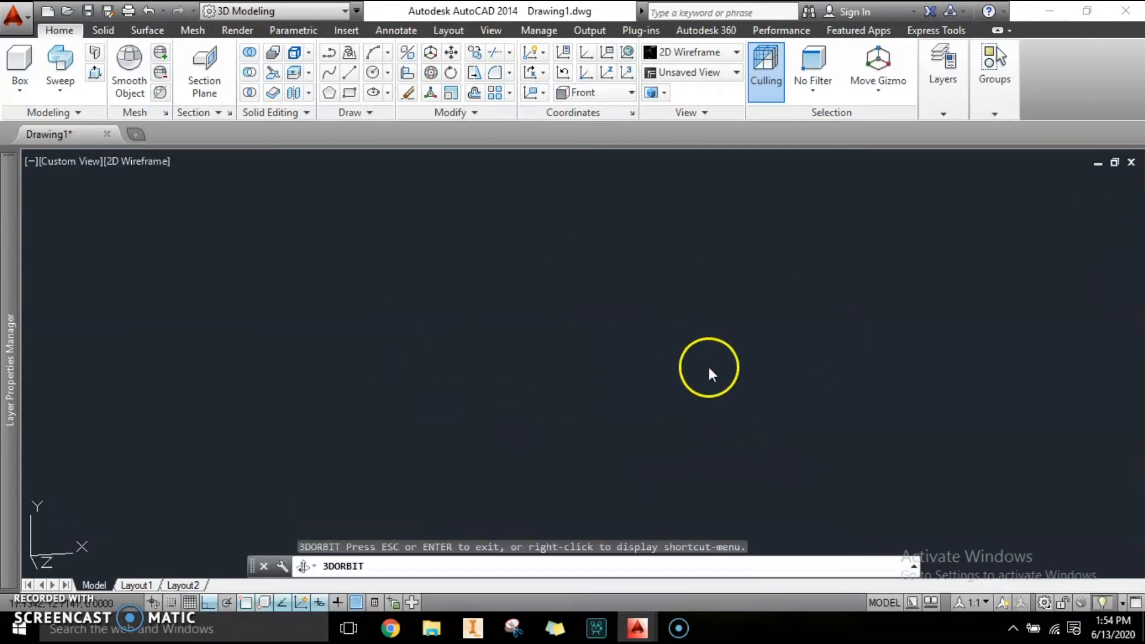
# Rotate the radius line 45° about the circle's center.
pyautogui.click(746, 341)
pyautogui.click(721, 311)
pyautogui.write('ro')
pyautogui.press('Return')
pyautogui.scroll(4, 534, 340)
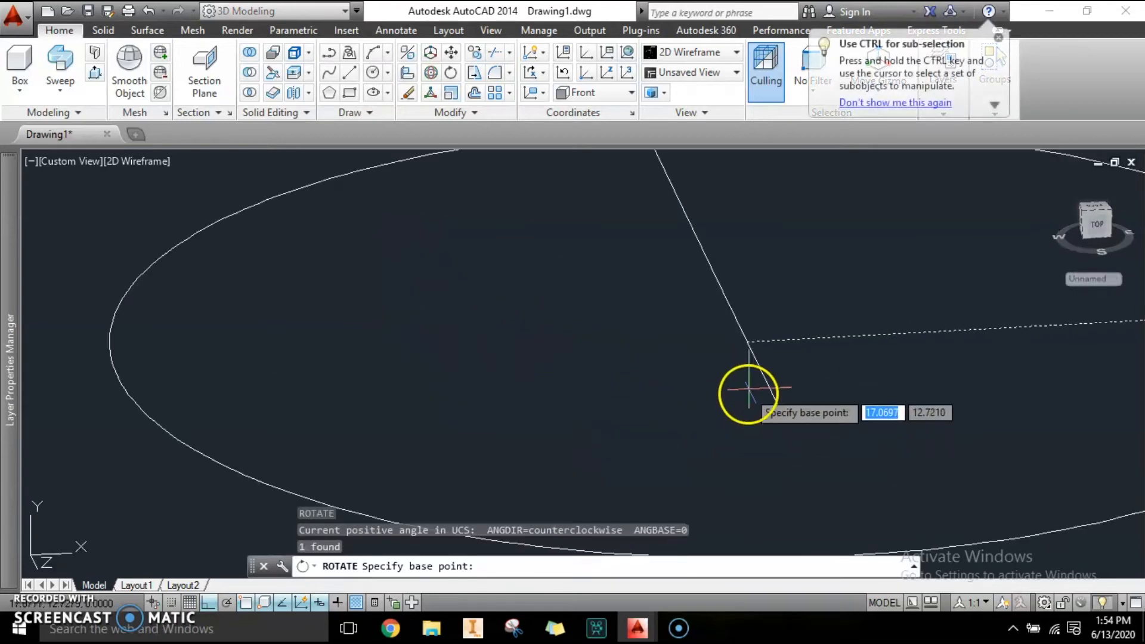
pyautogui.click(747, 339)
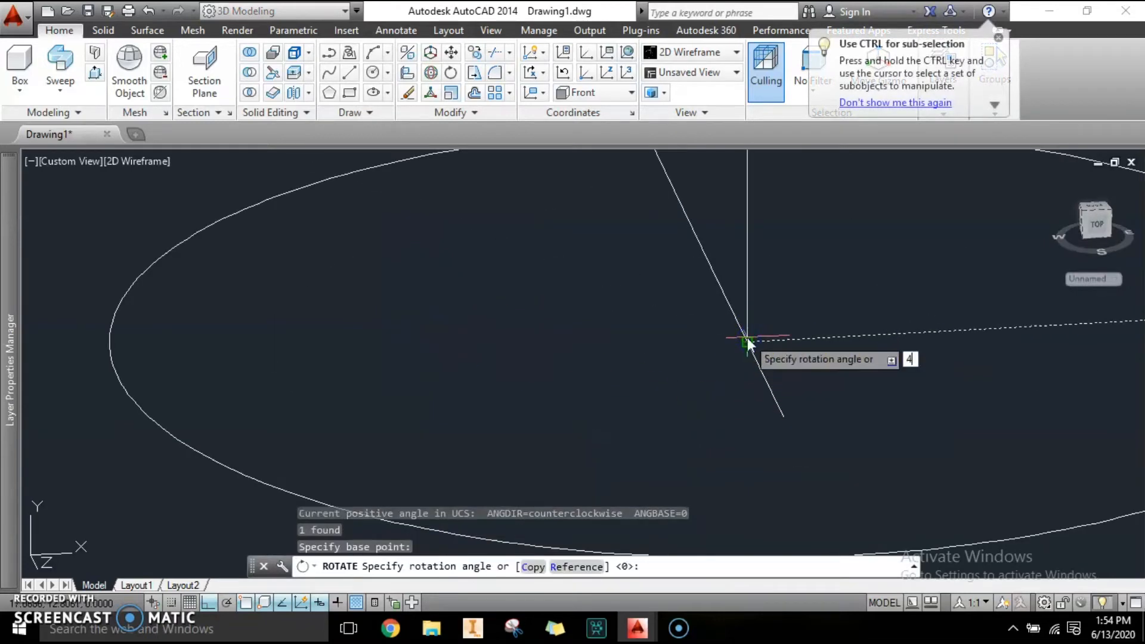
pyautogui.press('Return')
pyautogui.scroll(-4, 563, 420)
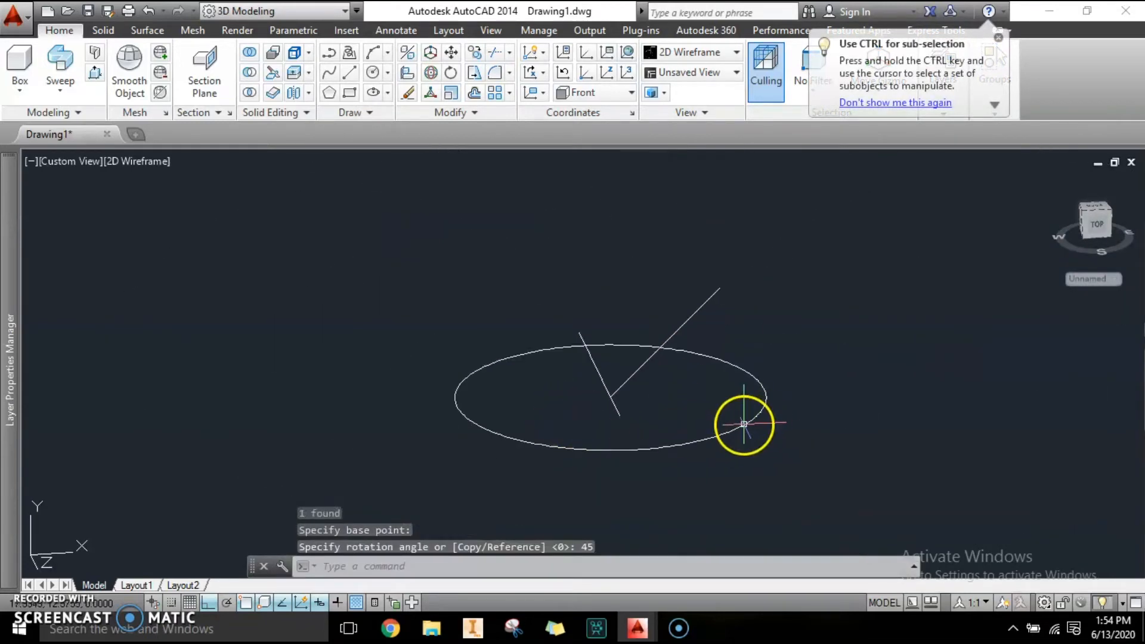
pyautogui.press('Escape')
pyautogui.click(721, 322)
pyautogui.click(661, 274)
pyautogui.scroll(4, 672, 402)
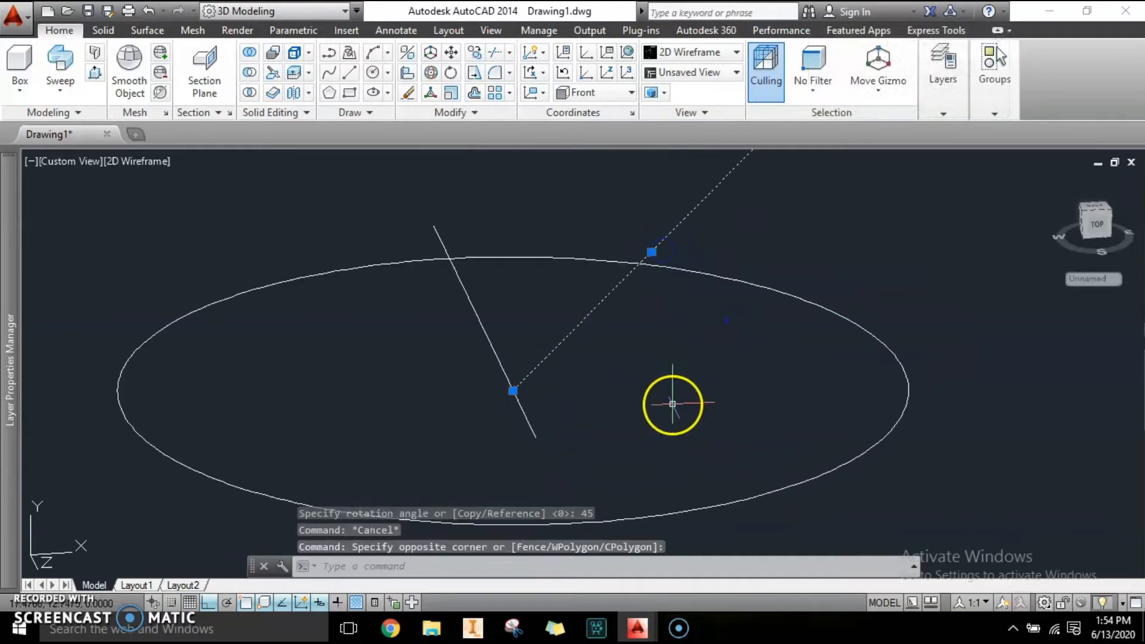
pyautogui.scroll(-4, 668, 396)
pyautogui.press('Escape')
pyautogui.press('Escape')
pyautogui.scroll(4, 690, 337)
pyautogui.press('Escape')
pyautogui.scroll(-5, 683, 369)
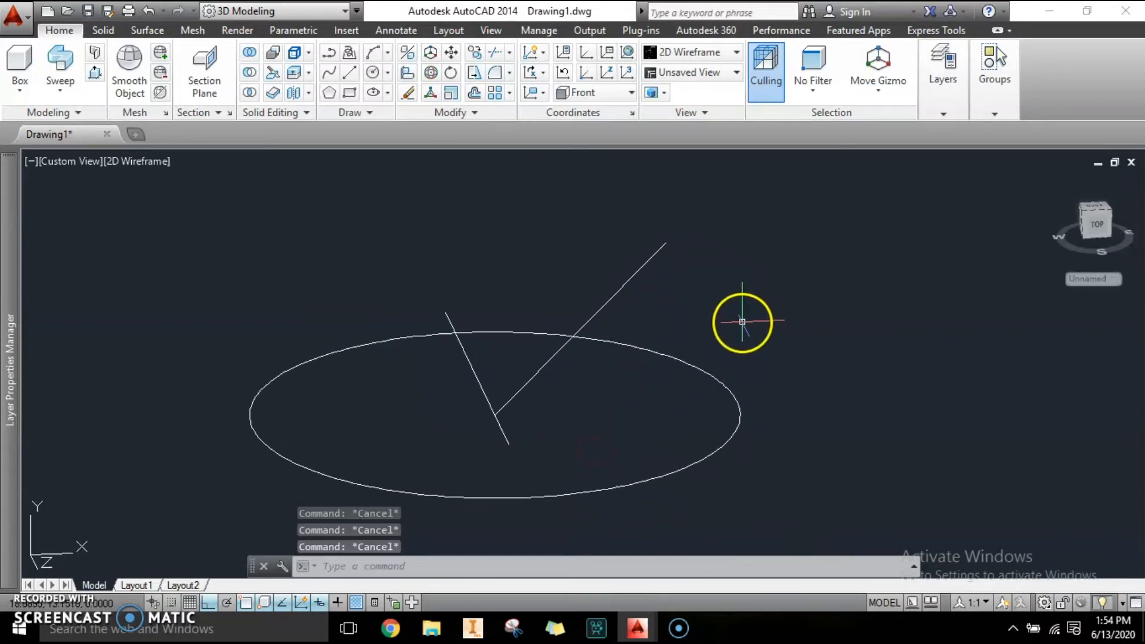
pyautogui.moveTo(548, 416); pyautogui.dragTo(580, 400, button='middle')
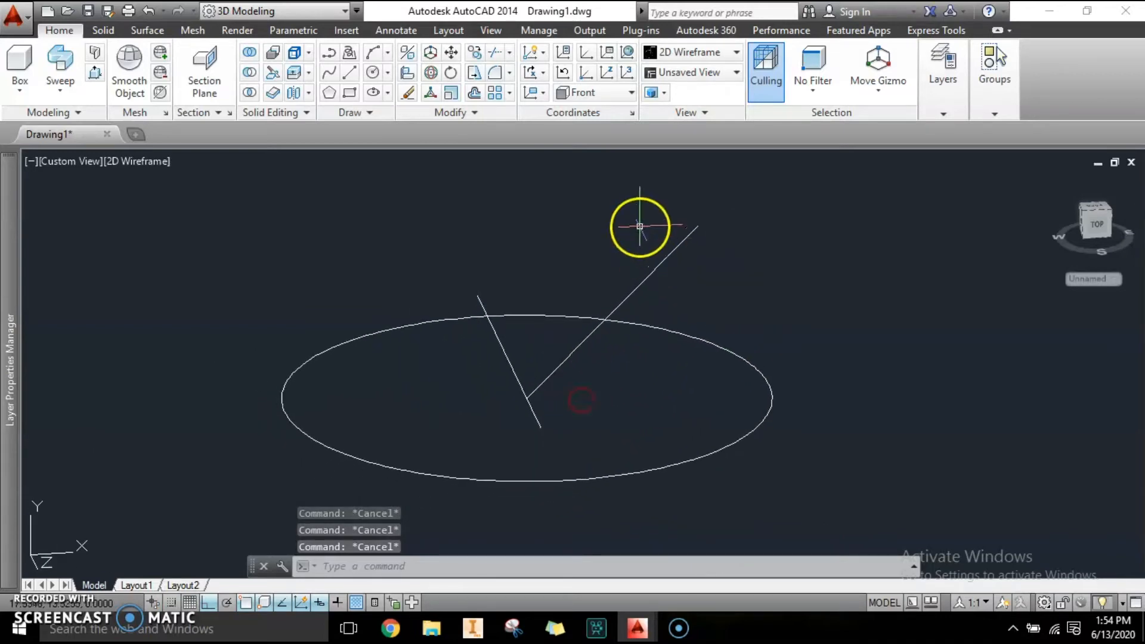
pyautogui.scroll(5, 695, 294)
pyautogui.scroll(-5, 638, 370)
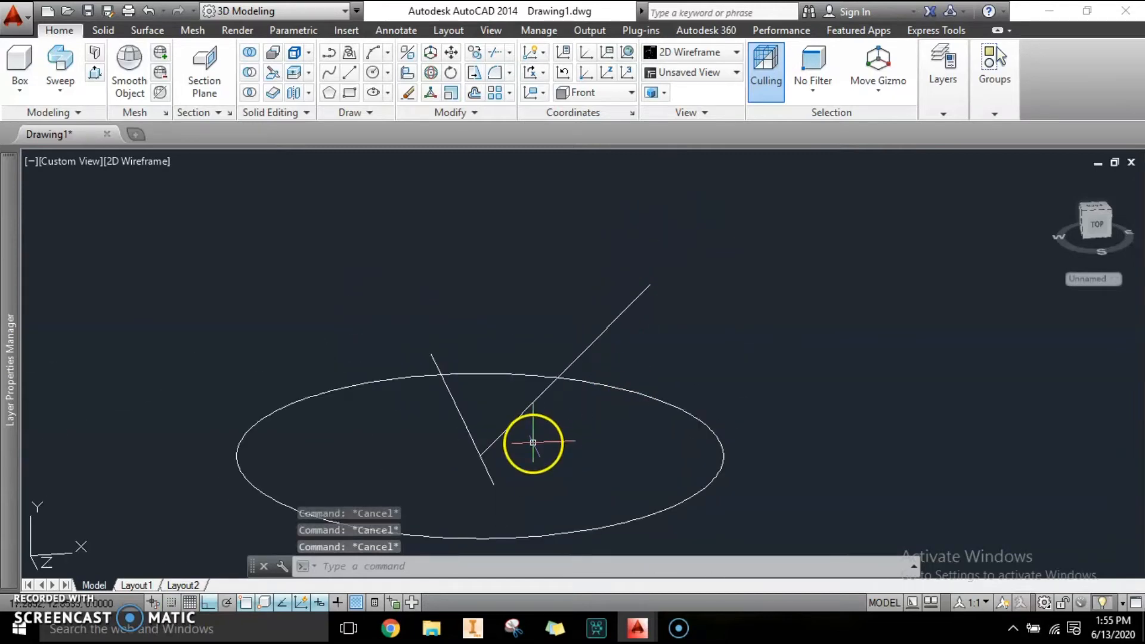
pyautogui.moveTo(558, 450); pyautogui.dragTo(578, 430, button='middle')
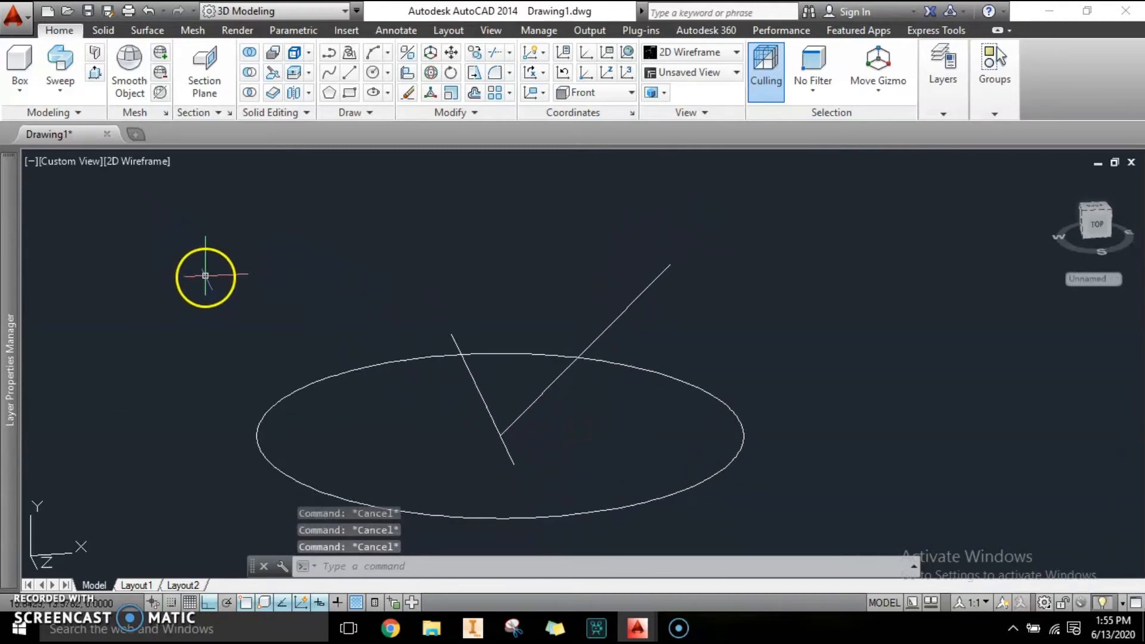
pyautogui.click(372, 75)
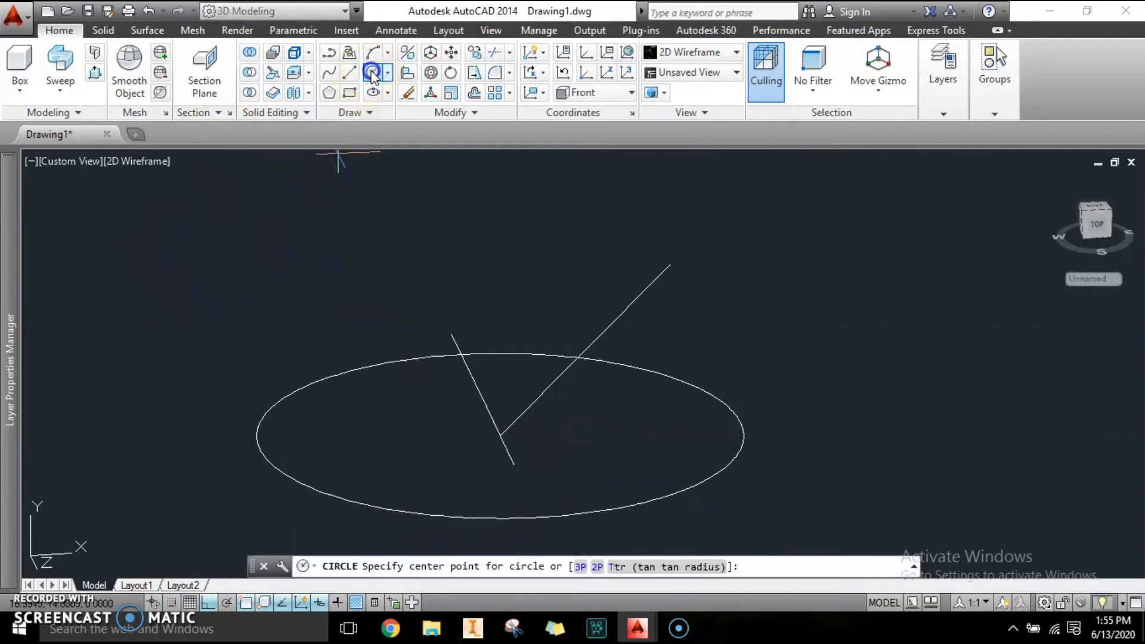
pyautogui.click(808, 338)
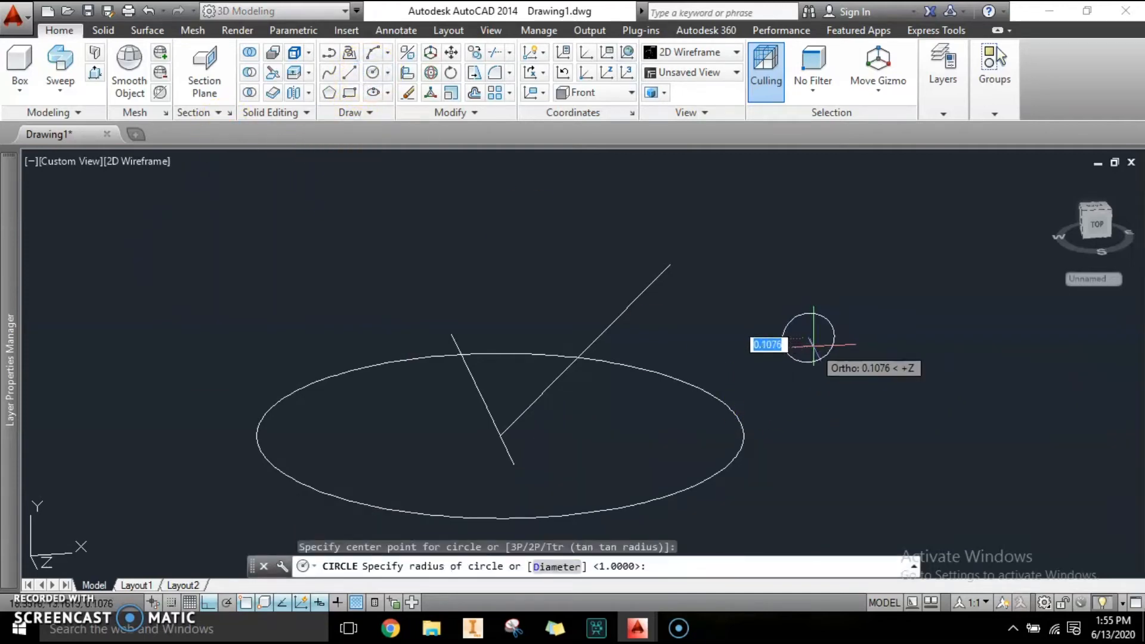
pyautogui.press('Escape')
pyautogui.press('Escape')
pyautogui.press('Escape')
pyautogui.scroll(3, 949, 401)
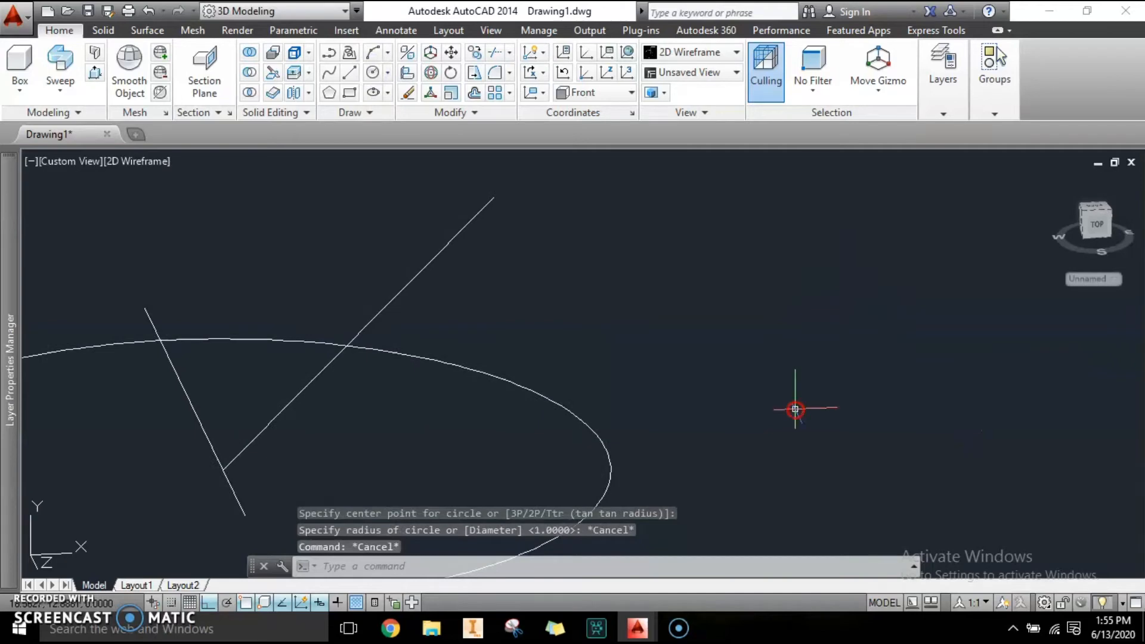
# Draw a circle of radius 0.05 centered on the outer end of the rotated line.
pyautogui.click(372, 75)
pyautogui.click(579, 230)
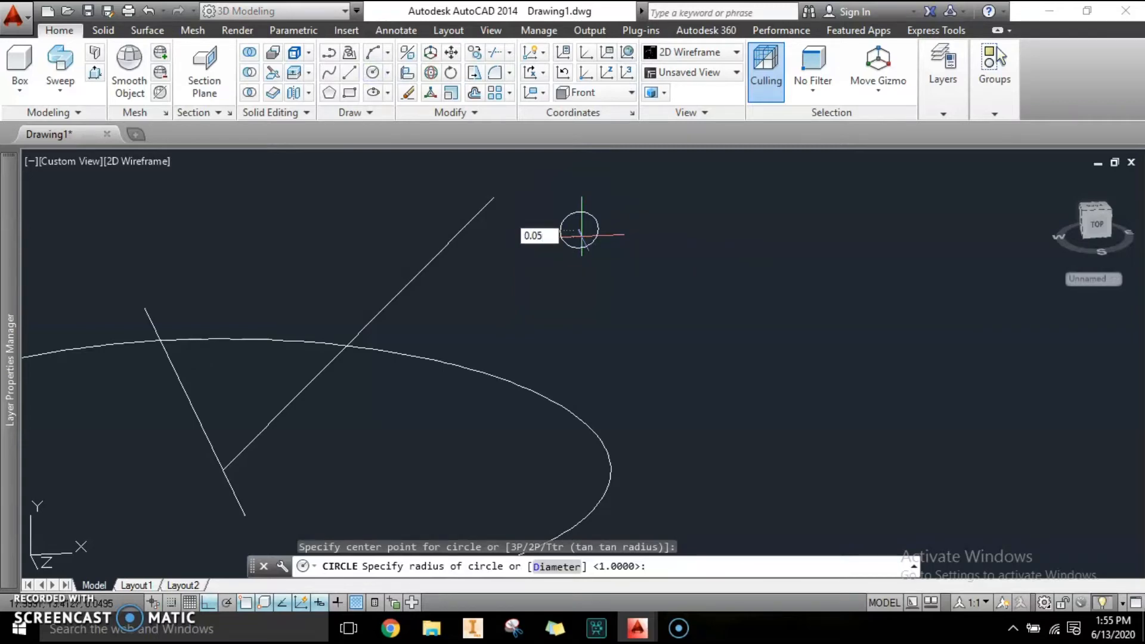
pyautogui.press('Return')
# Sweep the small circle along the rotated line to form a thin rod.
pyautogui.scroll(-2, 620, 289)
pyautogui.moveTo(490, 368)
pyautogui.mouseDown(button='middle')
pyautogui.moveTo(621, 388)
pyautogui.moveTo(595, 382)
pyautogui.mouseUp(button='middle')
pyautogui.scroll(2, 610, 371)
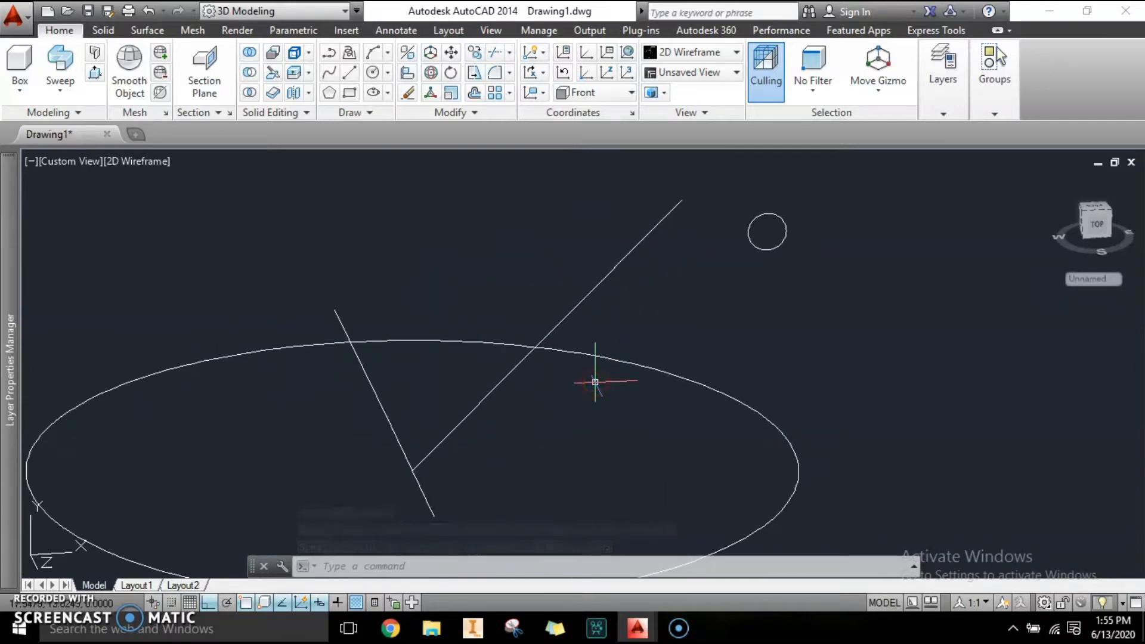
pyautogui.moveTo(799, 275); pyautogui.dragTo(734, 291, button='middle')
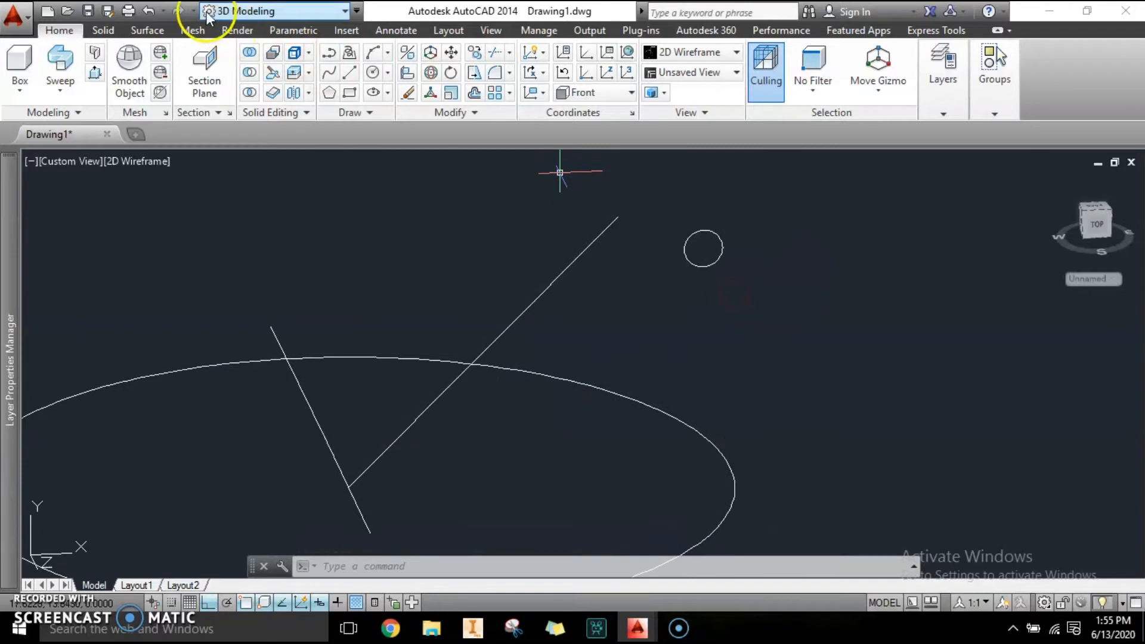
pyautogui.click(60, 59)
pyautogui.click(686, 256)
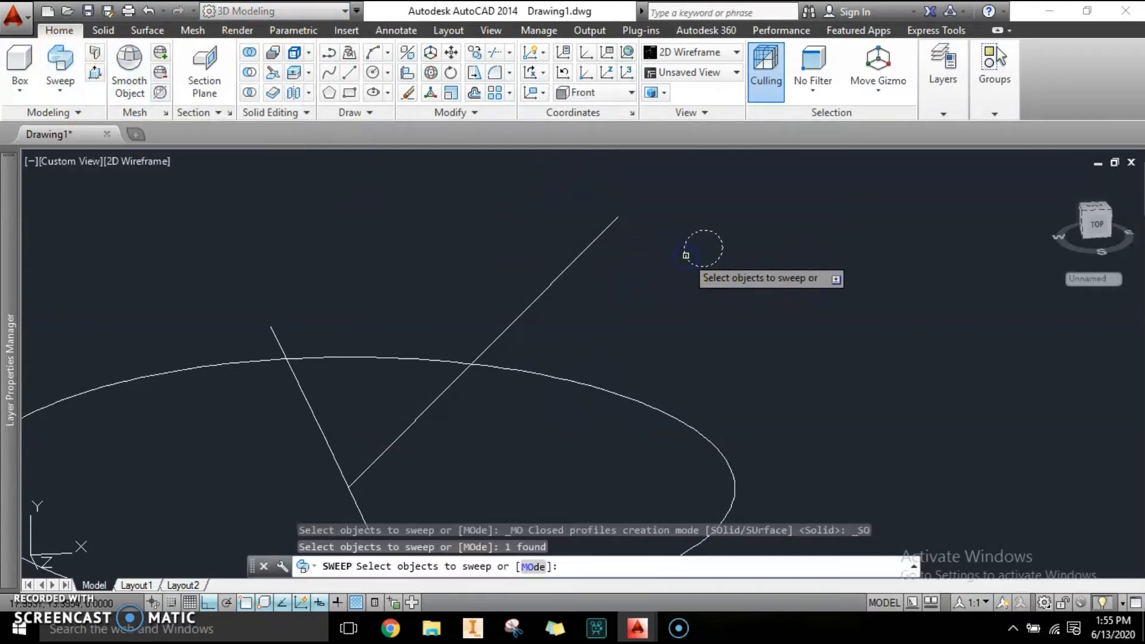
pyautogui.press('Return')
pyautogui.click(582, 259)
# Switch to the Top view and frame the swept rod.
pyautogui.scroll(-5, 700, 270)
pyautogui.scroll(5, 636, 401)
pyautogui.press('Escape')
pyautogui.press('Escape')
pyautogui.moveTo(598, 390); pyautogui.dragTo(682, 435, button='middle')
pyautogui.scroll(-3, 614, 371)
pyautogui.click(79, 162)
pyautogui.click(102, 200)
pyautogui.scroll(4, 647, 414)
pyautogui.scroll(-5, 684, 404)
pyautogui.scroll(3, 695, 360)
pyautogui.moveTo(696, 360); pyautogui.dragTo(698, 256, button='middle')
pyautogui.scroll(-2, 634, 358)
pyautogui.moveTo(634, 358); pyautogui.dragTo(634, 391, button='middle')
# Polar-array the swept rod around the ring's center with 6 items.
pyautogui.click(634, 391)
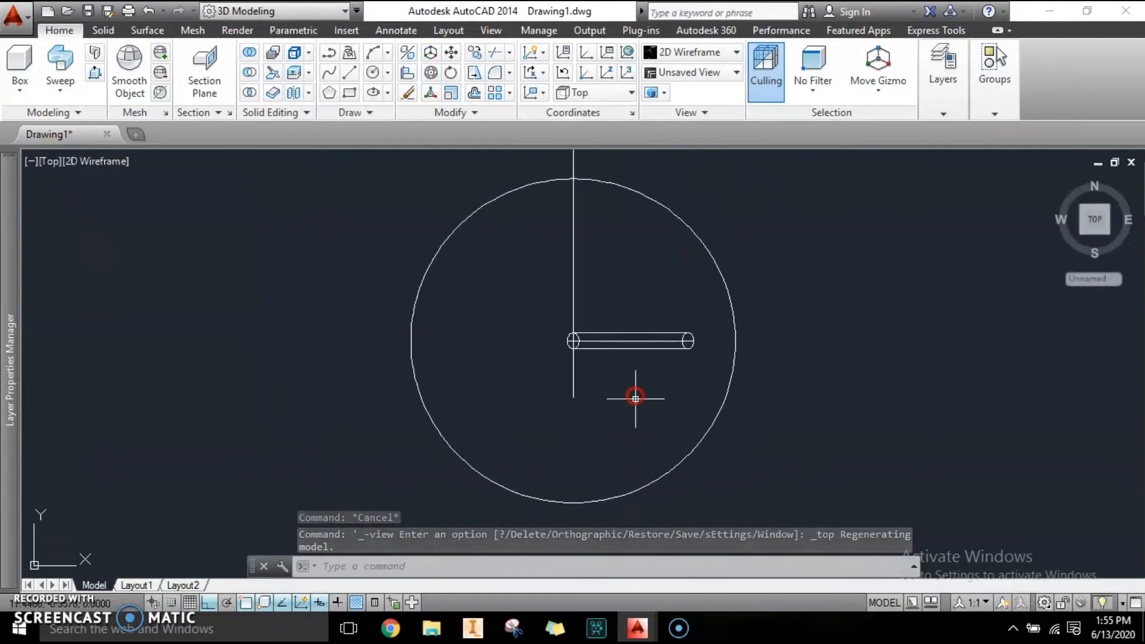
pyautogui.click(688, 356)
pyautogui.scroll(4, 584, 348)
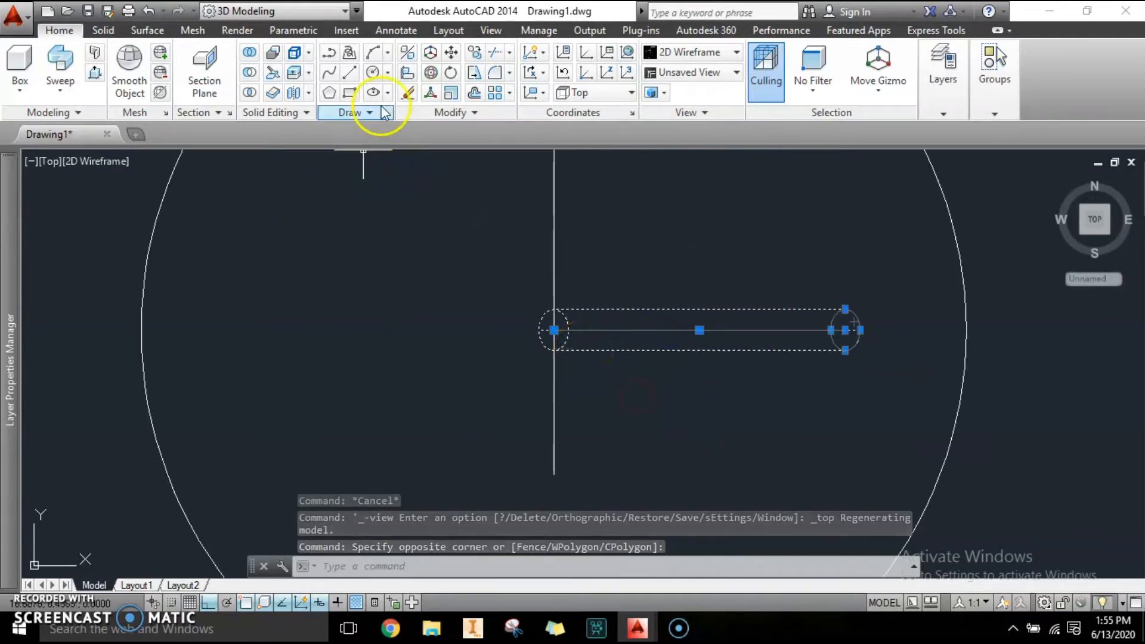
pyautogui.click(508, 92)
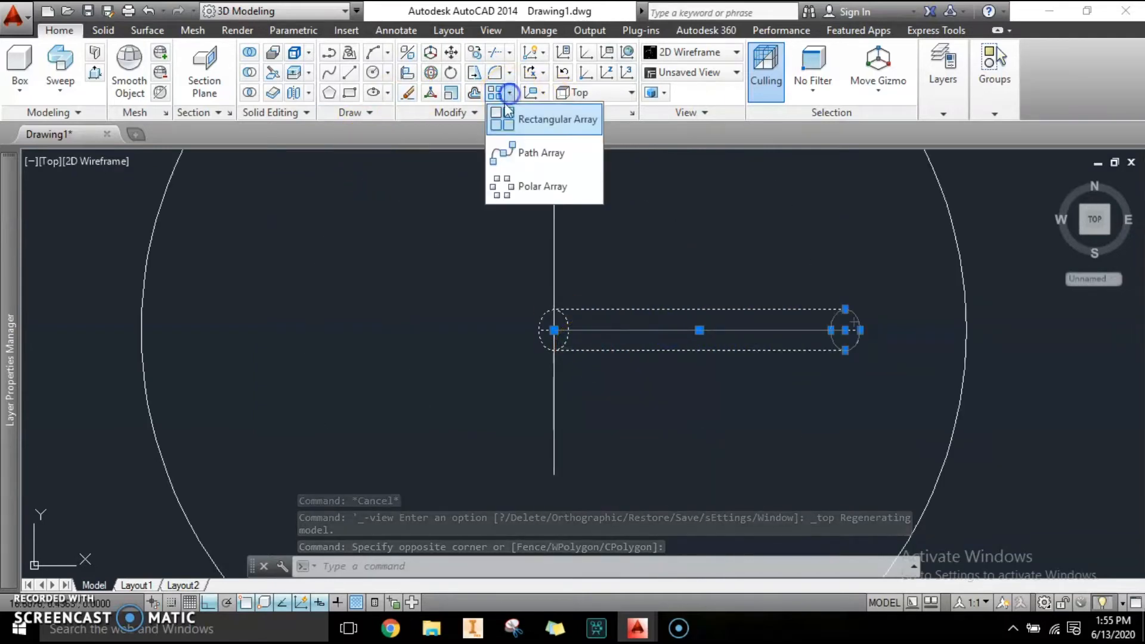
pyautogui.click(509, 182)
pyautogui.scroll(2, 544, 340)
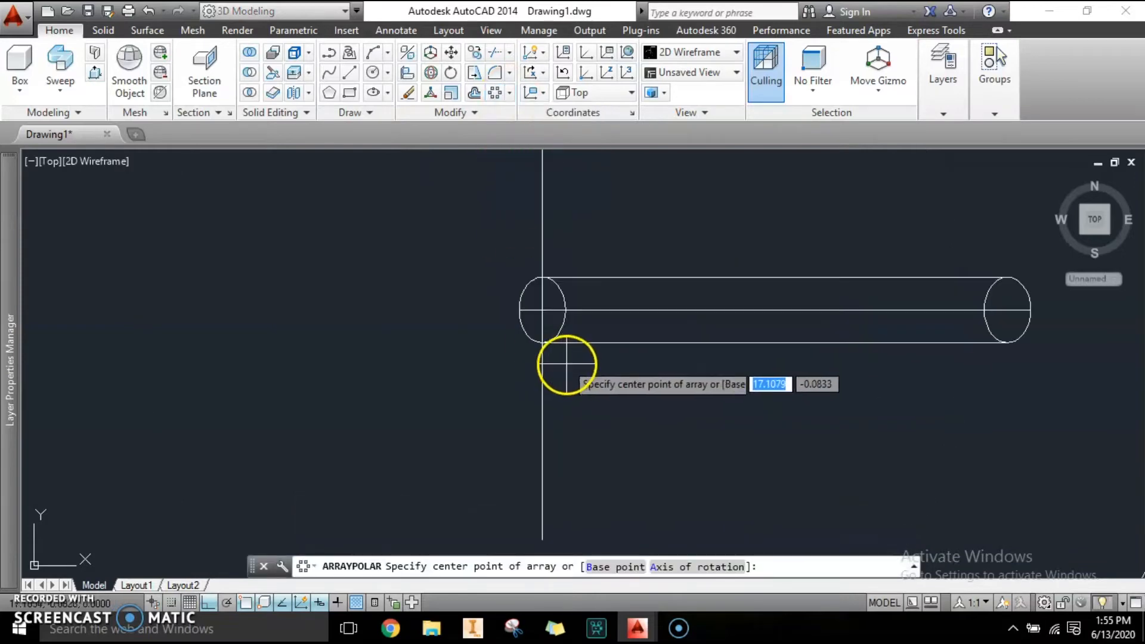
pyautogui.click(542, 310)
pyautogui.scroll(-6, 582, 430)
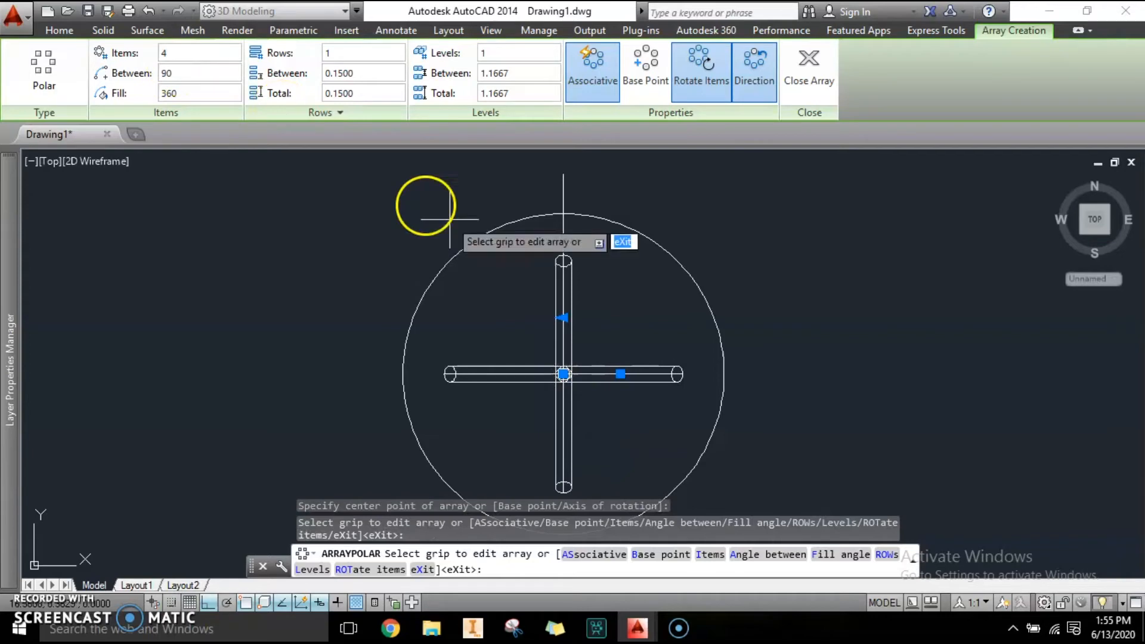
pyautogui.moveTo(636, 422); pyautogui.dragTo(524, 409, button='middle')
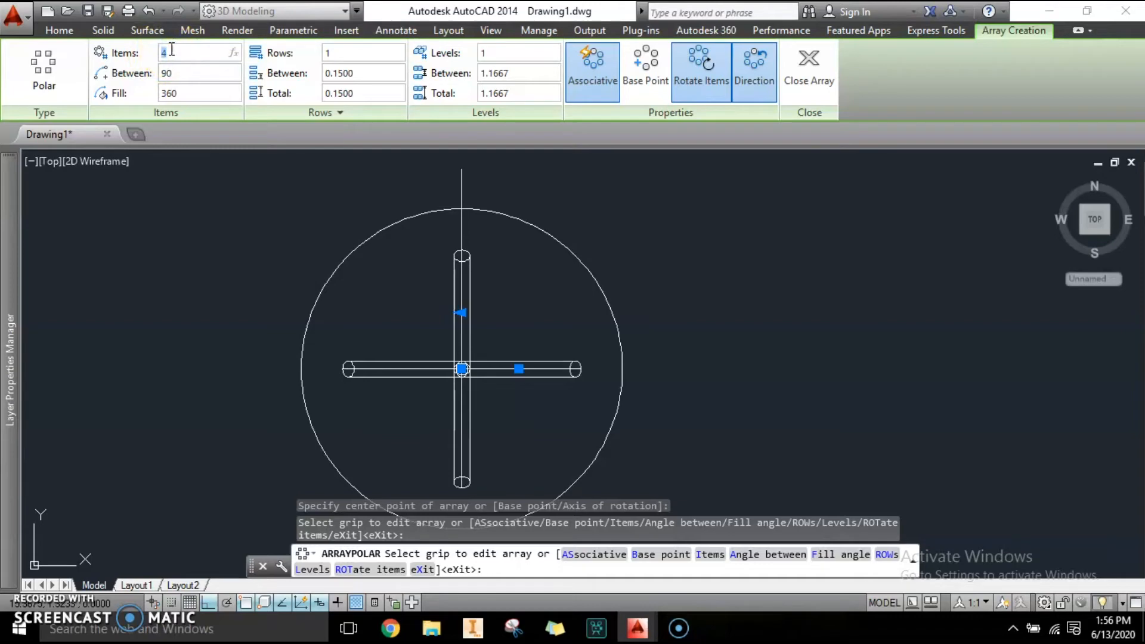
pyautogui.press('Return')
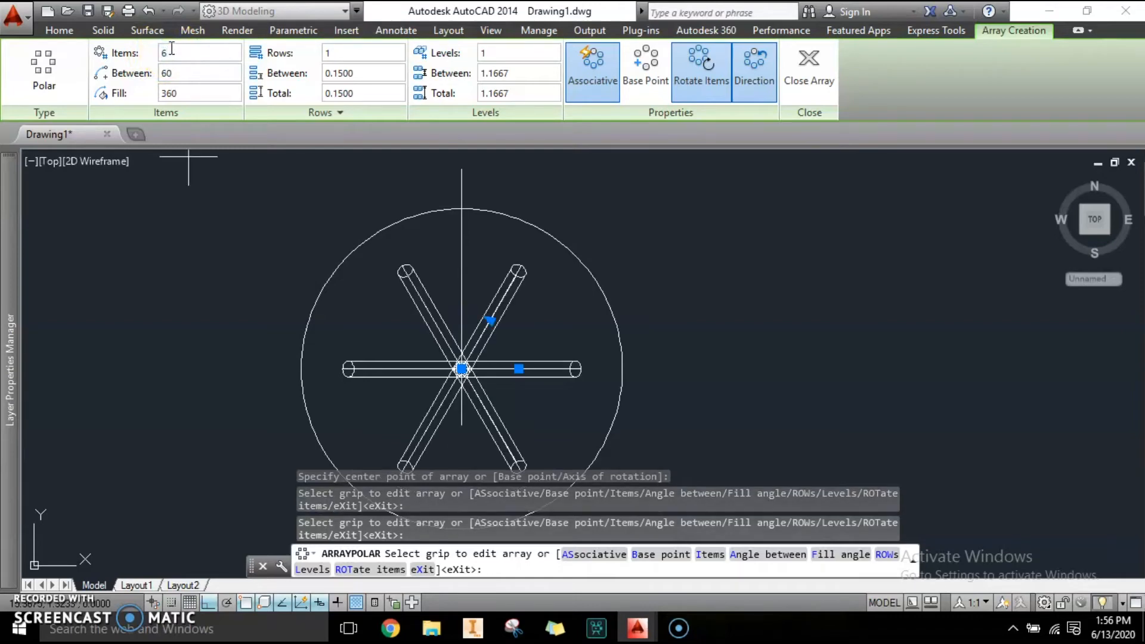
pyautogui.press('Escape')
pyautogui.press('Escape')
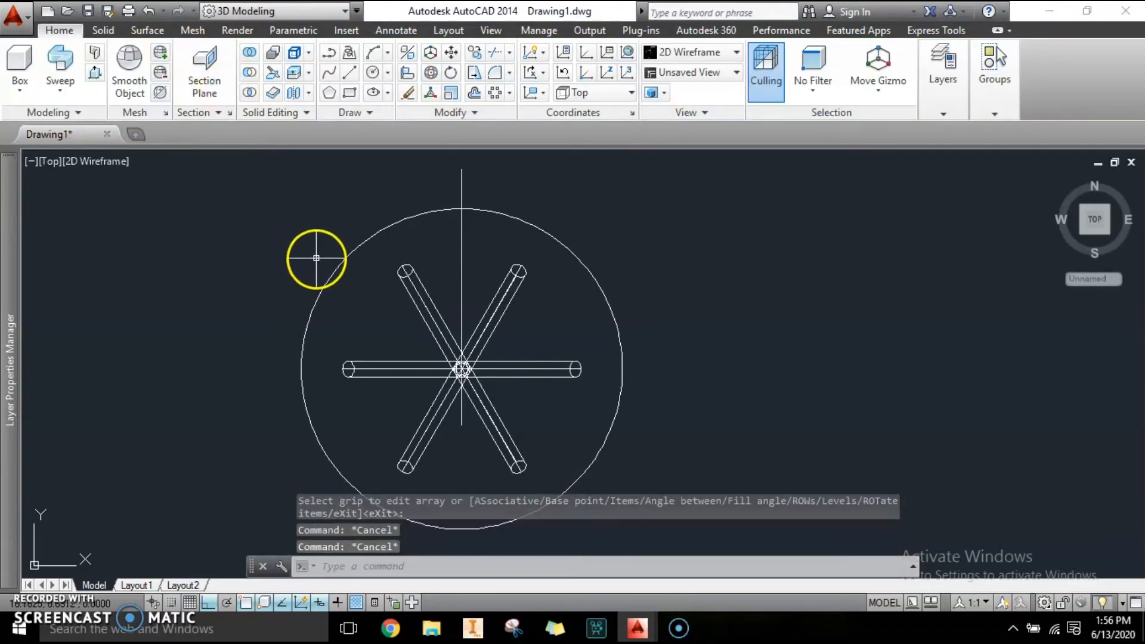
# Orbit the model into a 3D view of the arrayed rods.
pyautogui.write('3DORBIT')
pyautogui.press('Return')
pyautogui.moveTo(384, 328); pyautogui.dragTo(654, 335)
pyautogui.press('Escape')
pyautogui.press('Escape')
pyautogui.scroll(3, 591, 374)
pyautogui.scroll(-3, 594, 377)
pyautogui.scroll(3, 596, 378)
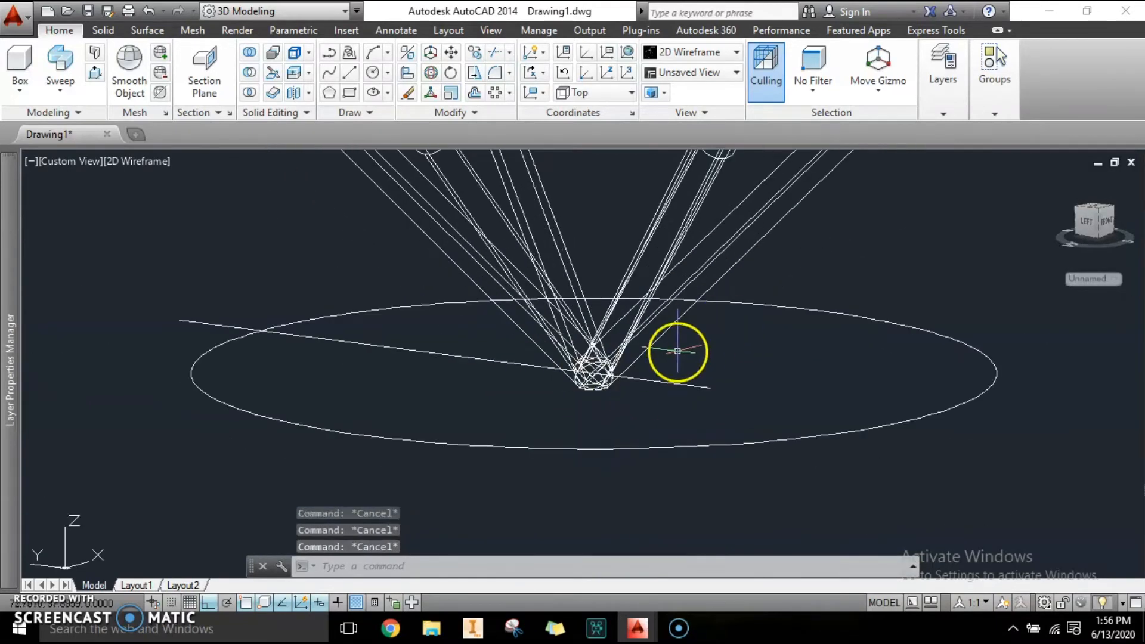
pyautogui.scroll(-2, 685, 392)
# Move the rod array onto the SUPPORT layer.
pyautogui.click(826, 355)
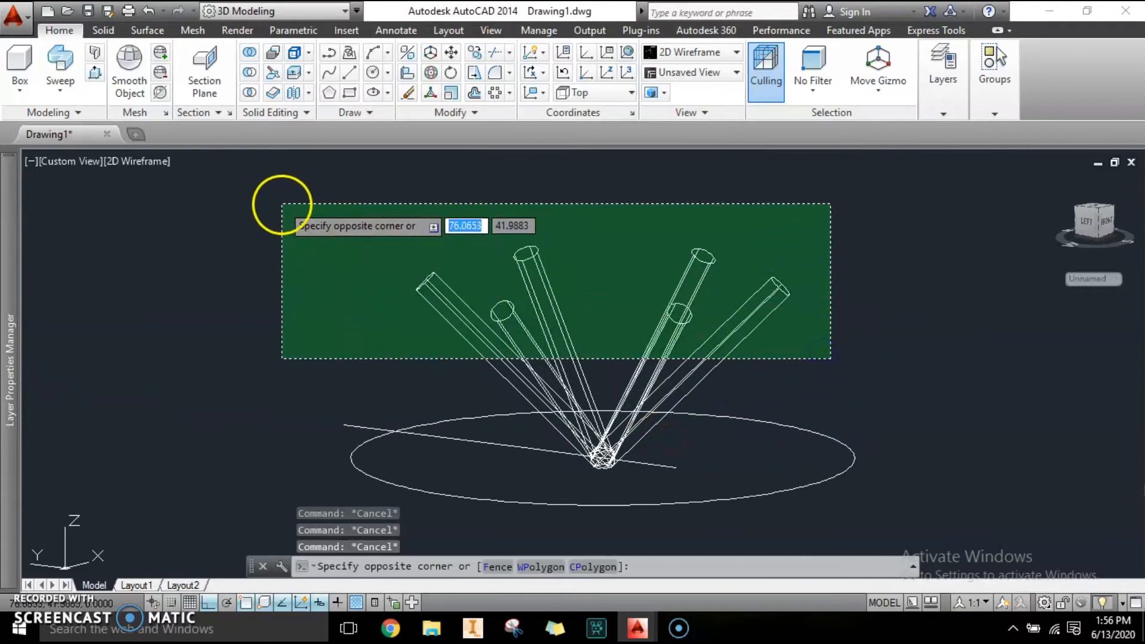
pyautogui.click(281, 202)
pyautogui.hotkey('ctrl', '1')
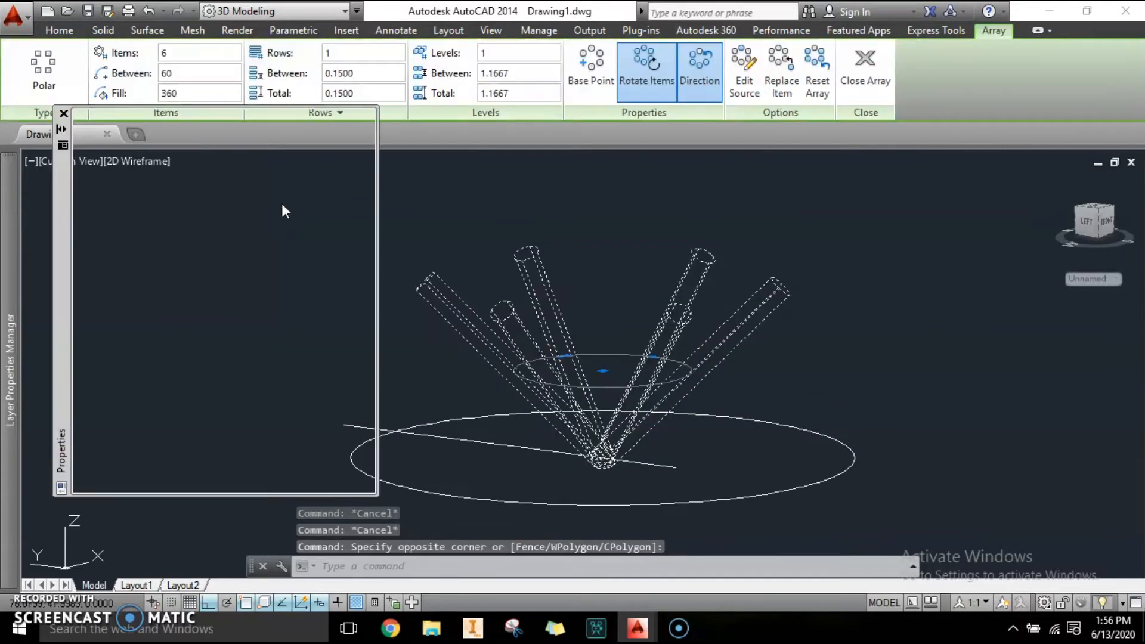
pyautogui.click(269, 184)
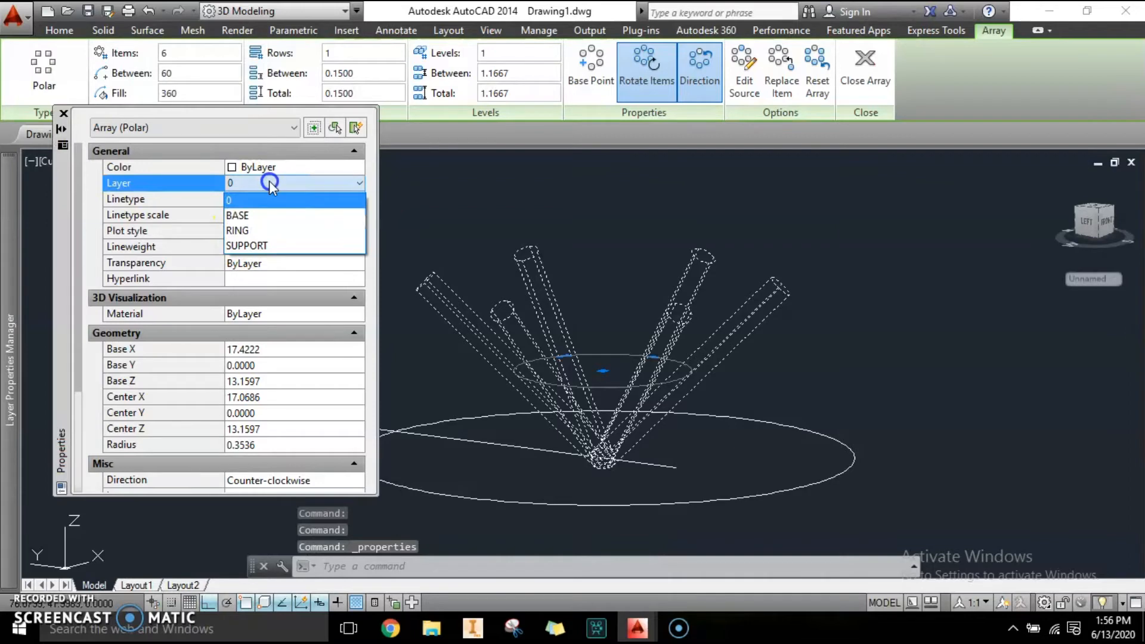
pyautogui.click(256, 244)
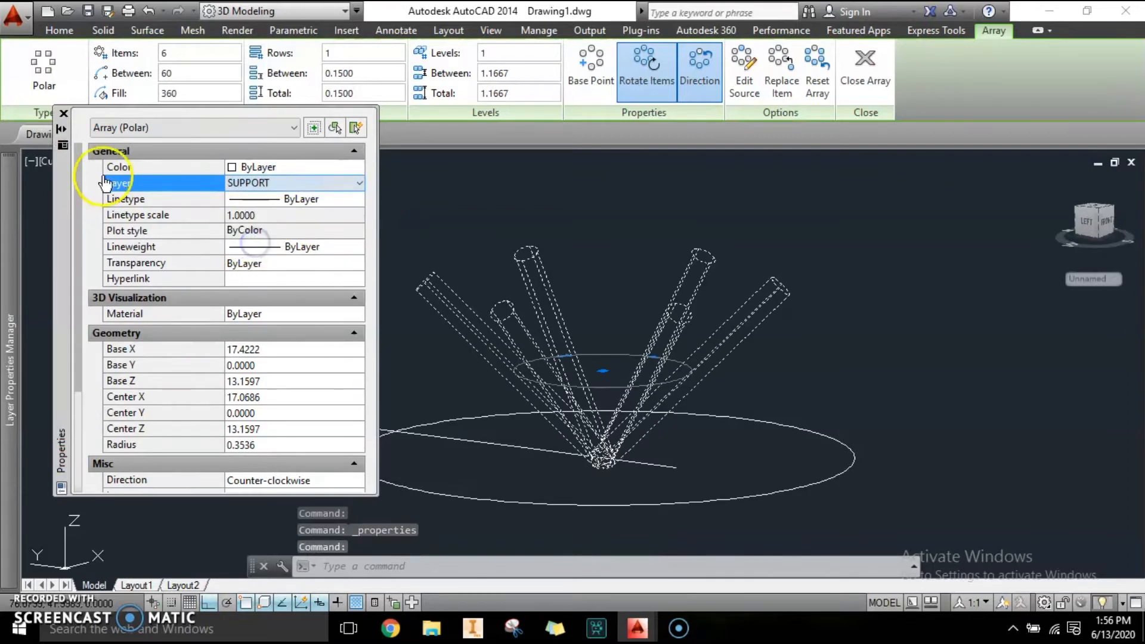
pyautogui.click(64, 114)
pyautogui.scroll(3, 672, 373)
pyautogui.scroll(-3, 708, 389)
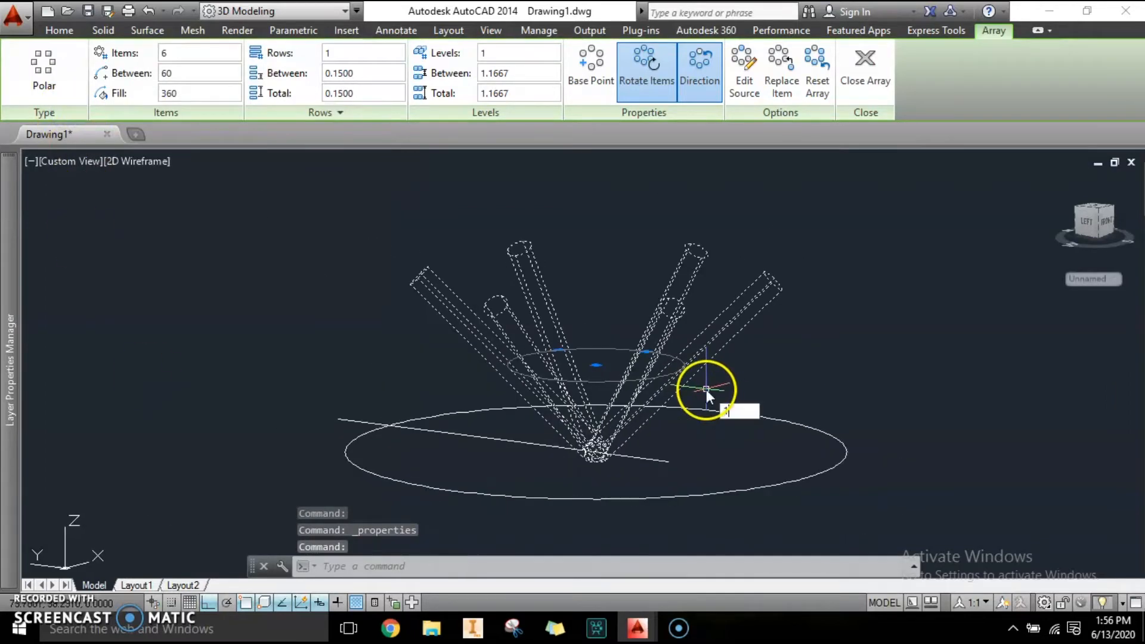
pyautogui.moveTo(10, 295)
pyautogui.press('Escape')
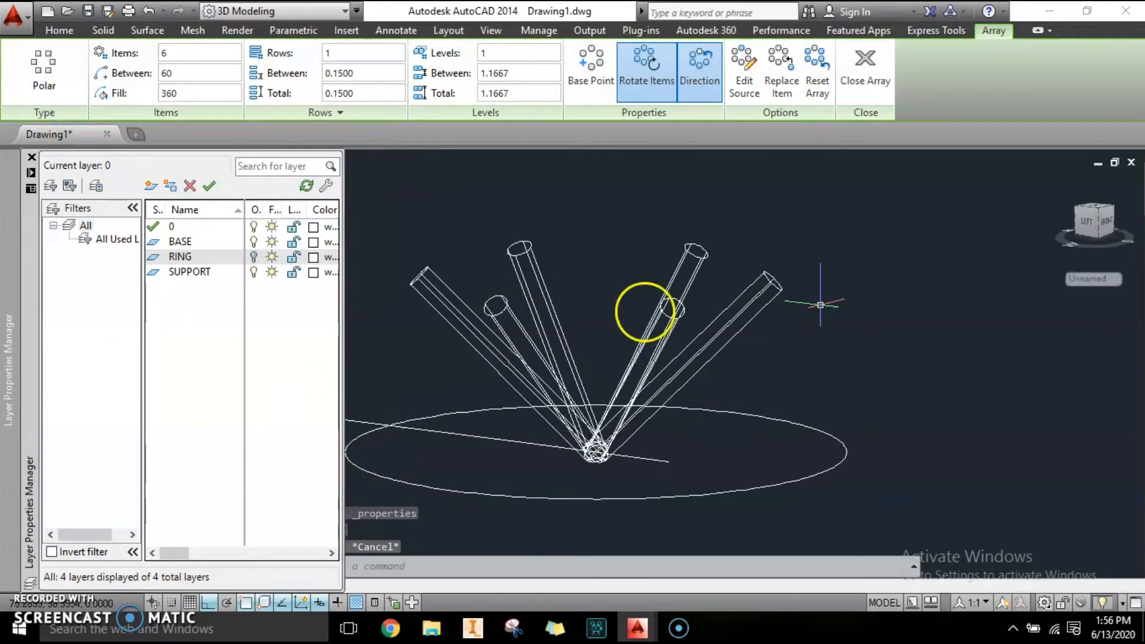
# Turn off the SUPPORT layer in the layer manager.
pyautogui.click(32, 158)
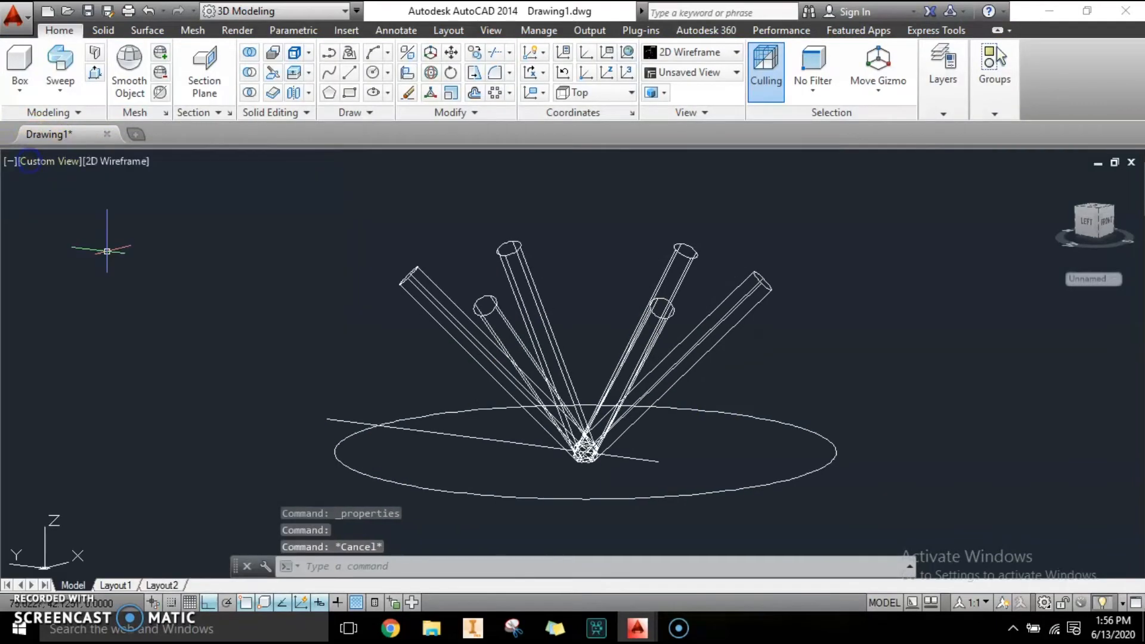
pyautogui.write('LA')
pyautogui.press('Return')
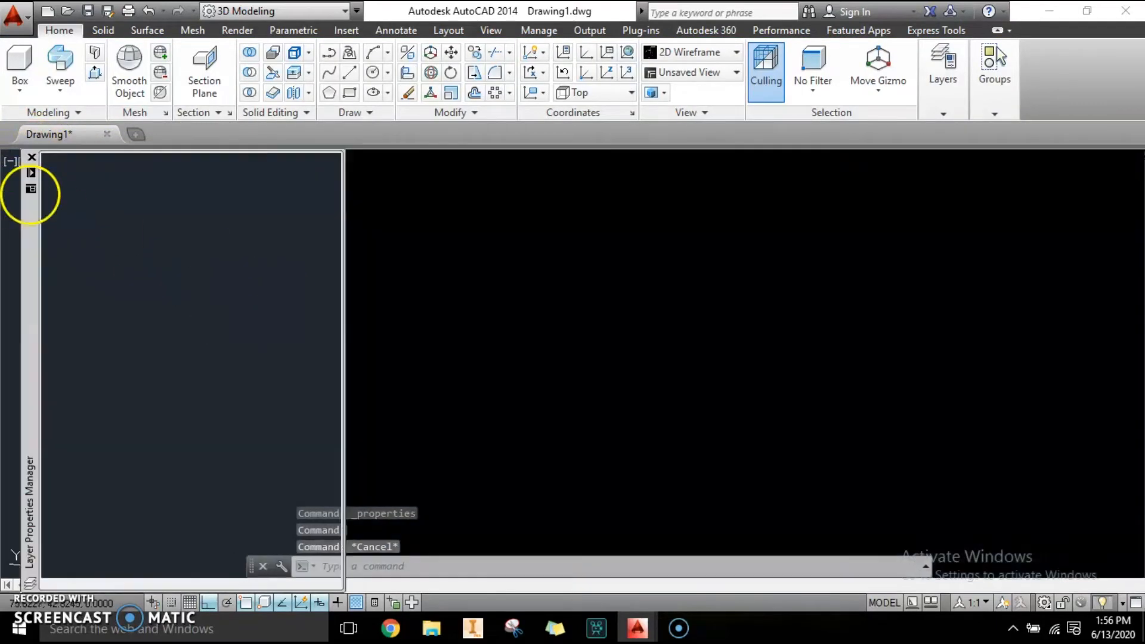
pyautogui.click(253, 273)
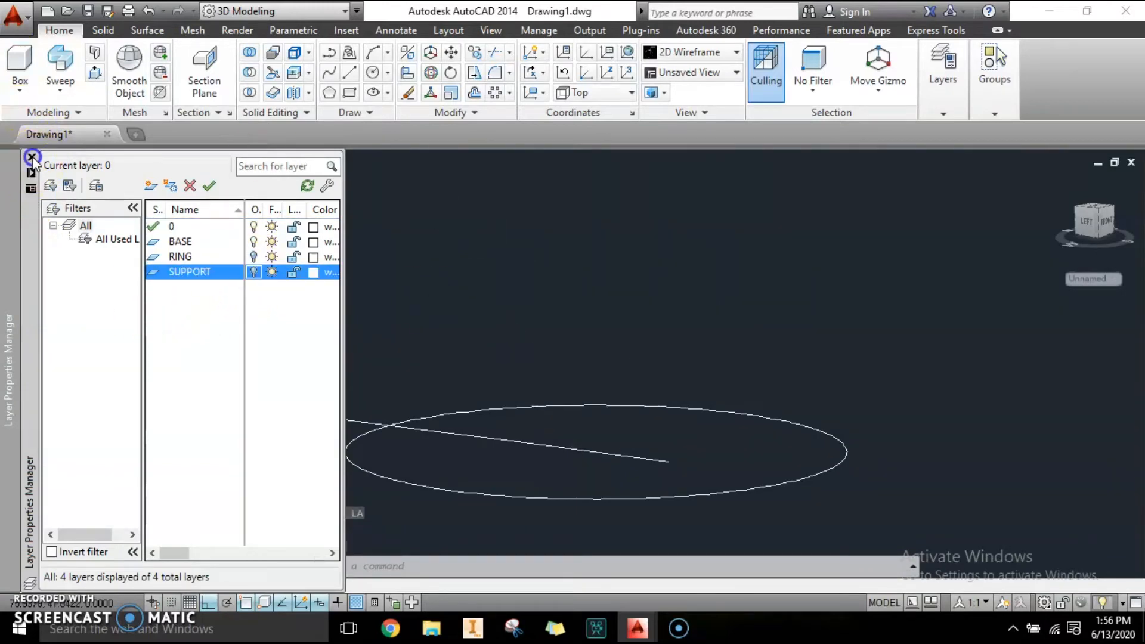
pyautogui.click(32, 158)
pyautogui.press('Escape')
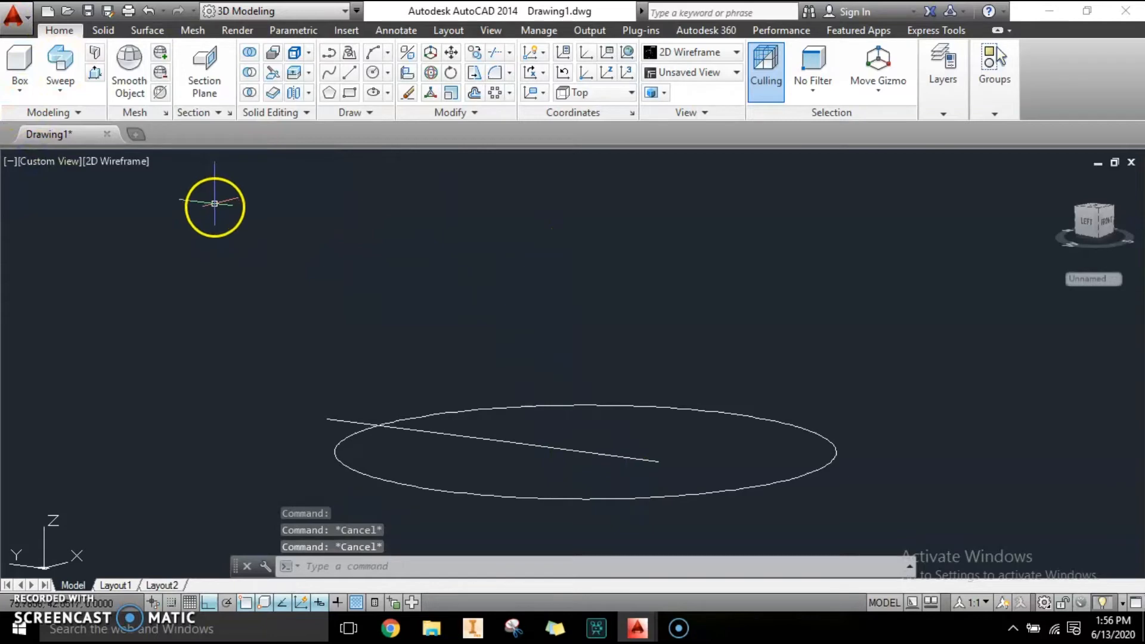
# Switch to the Top view and draw a circle of radius 0.1 at the ring's center.
pyautogui.click(66, 160)
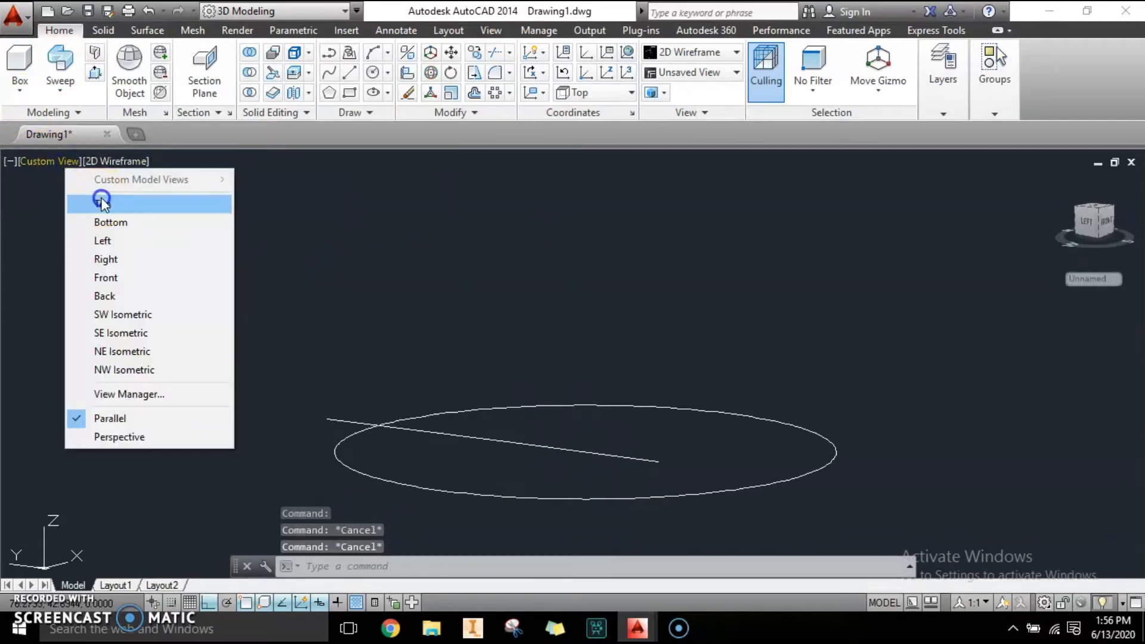
pyautogui.click(100, 196)
pyautogui.click(373, 73)
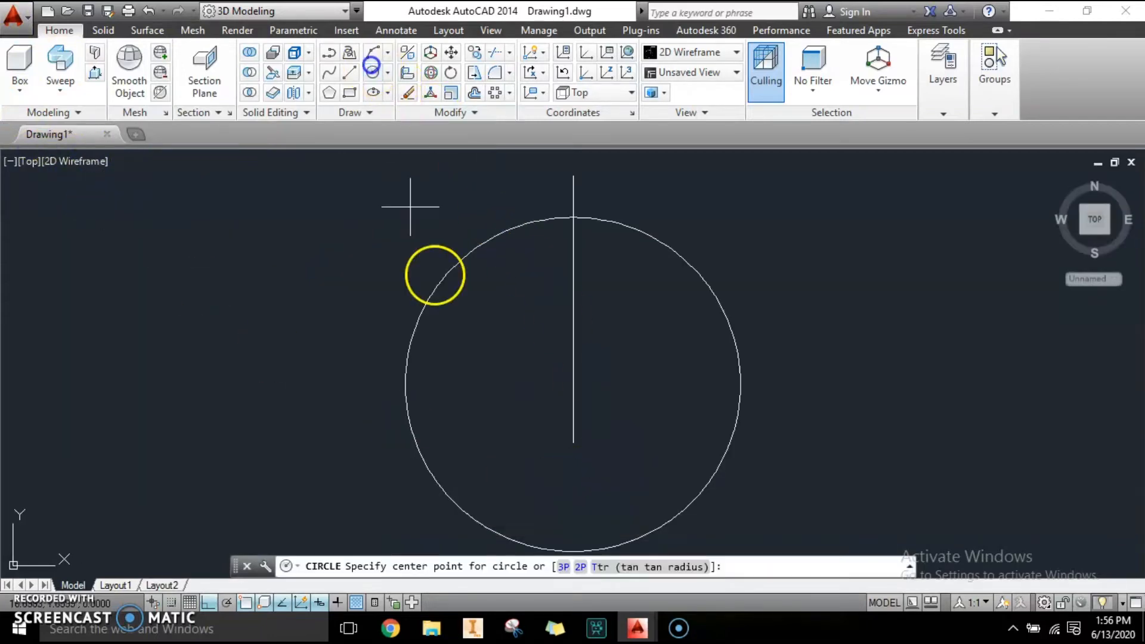
pyautogui.click(574, 384)
pyautogui.click(588, 401)
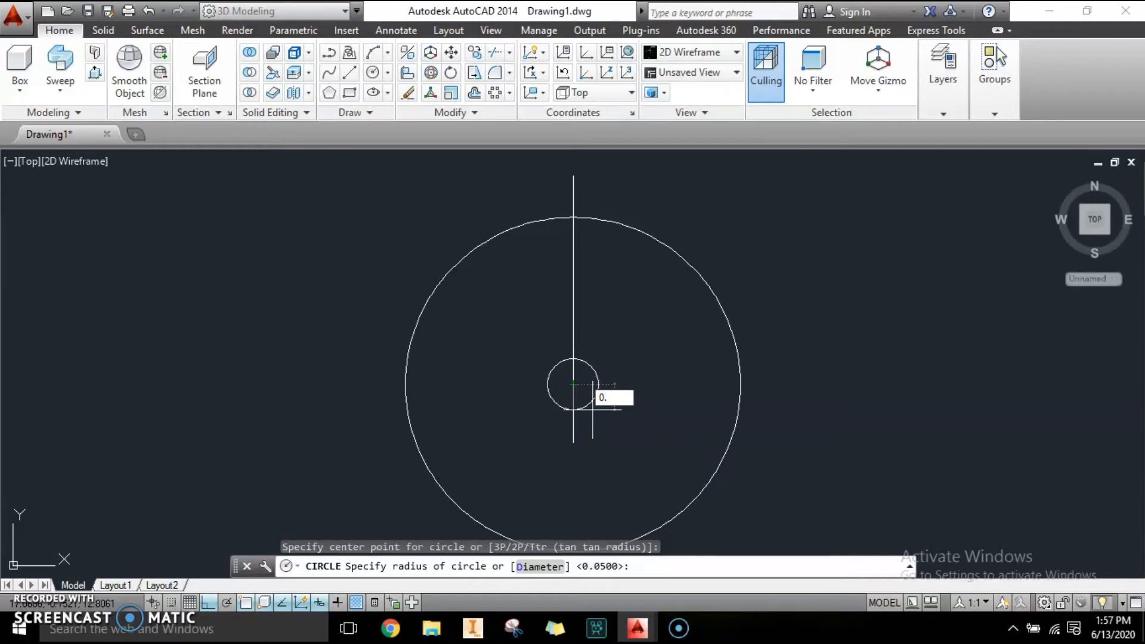
pyautogui.press('Return')
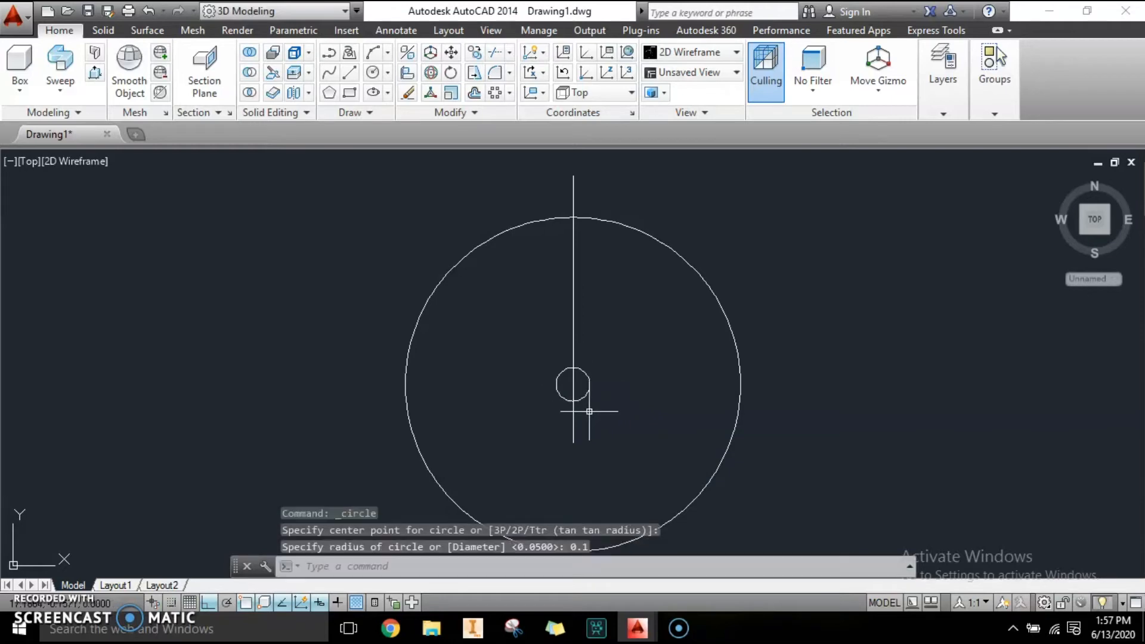
# Draw a circle of radius 0.3 centered at the ring's center.
pyautogui.press('Escape')
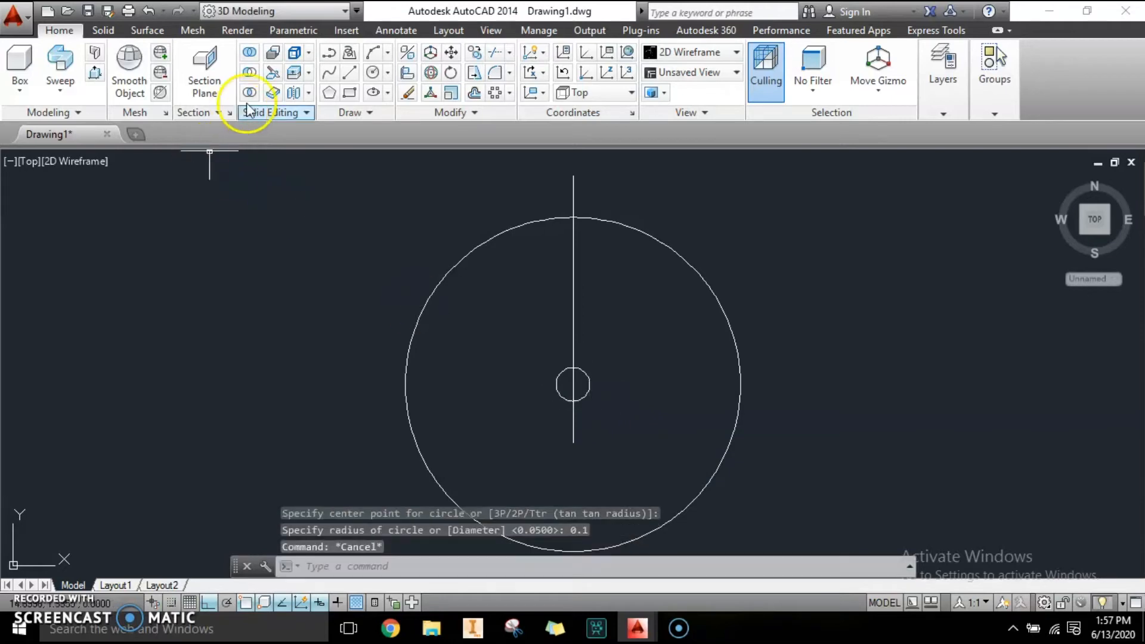
pyautogui.click(374, 76)
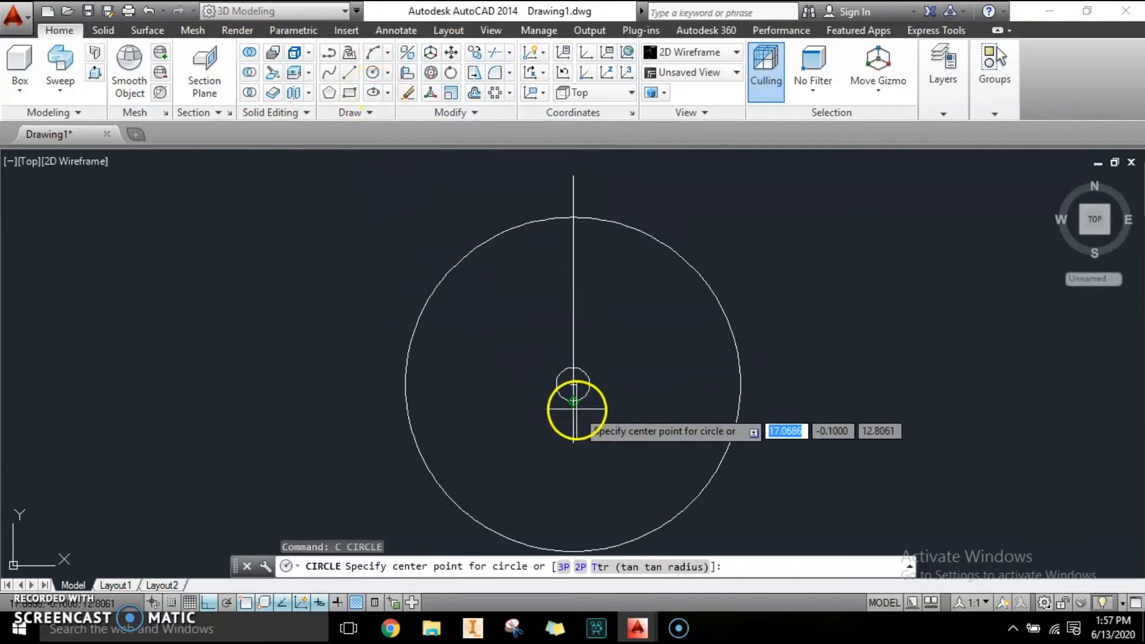
pyautogui.click(571, 386)
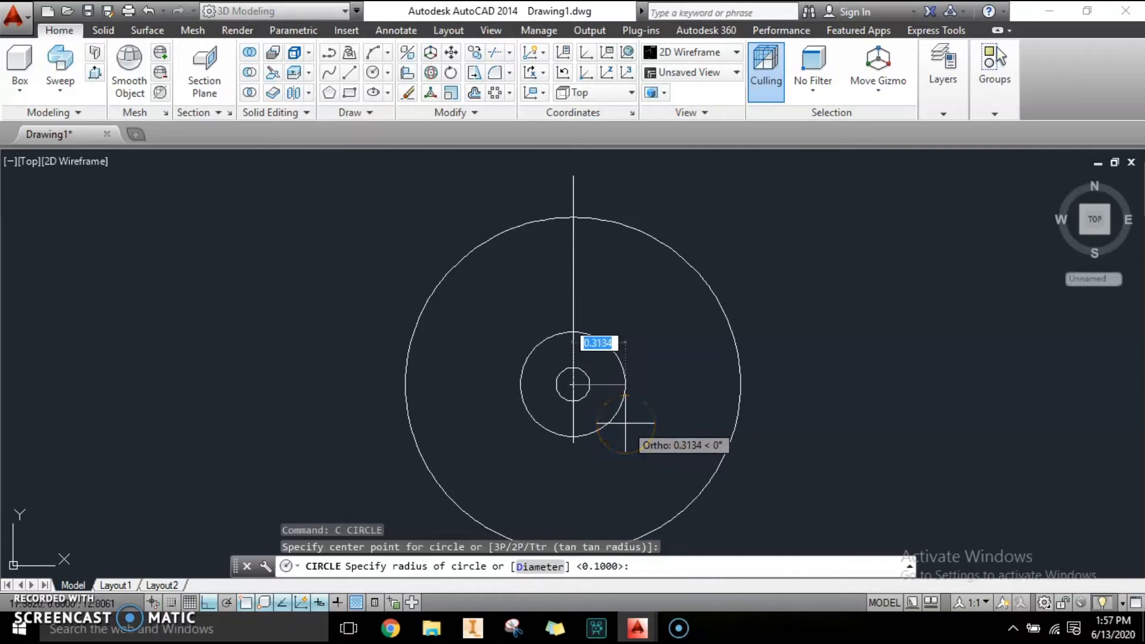
pyautogui.write('0.')
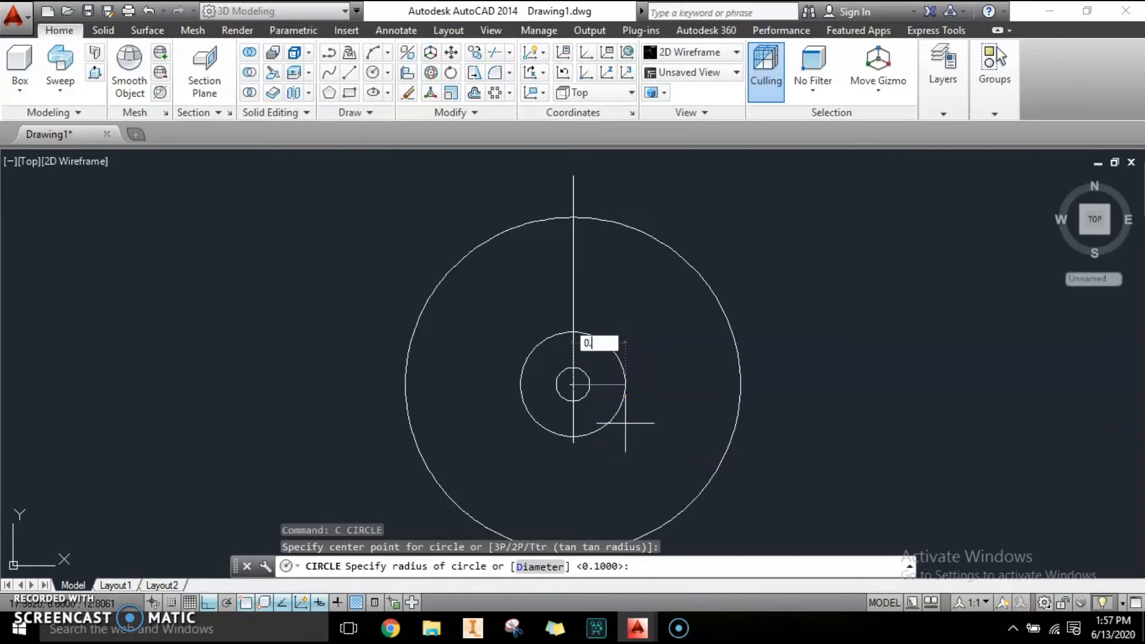
pyautogui.write('3')
pyautogui.press('Return')
pyautogui.press('Escape')
pyautogui.press('Escape')
pyautogui.press('Escape')
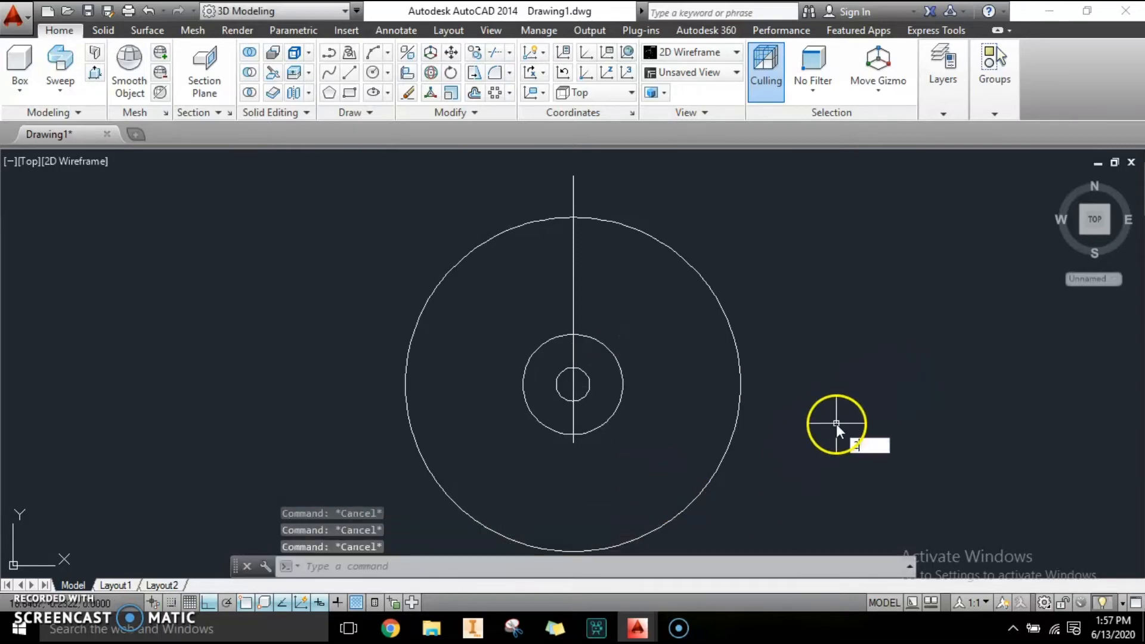
# Draw a circle of radius 0.8 centered at the ring's center.
pyautogui.write('3DO')
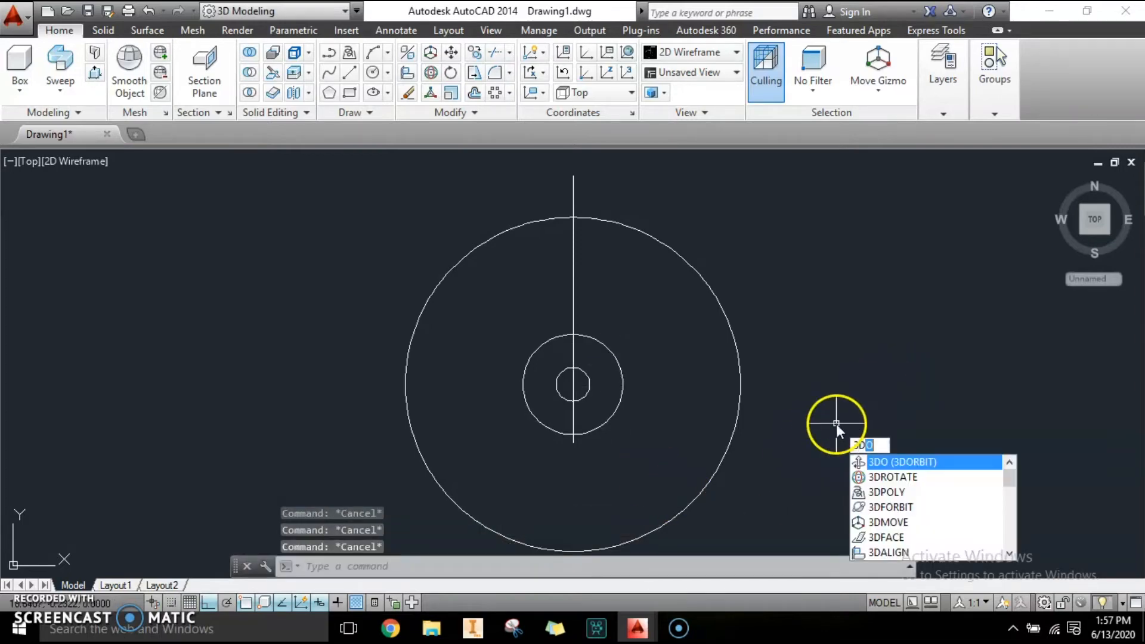
pyautogui.press('Escape')
pyautogui.scroll(2, 606, 447)
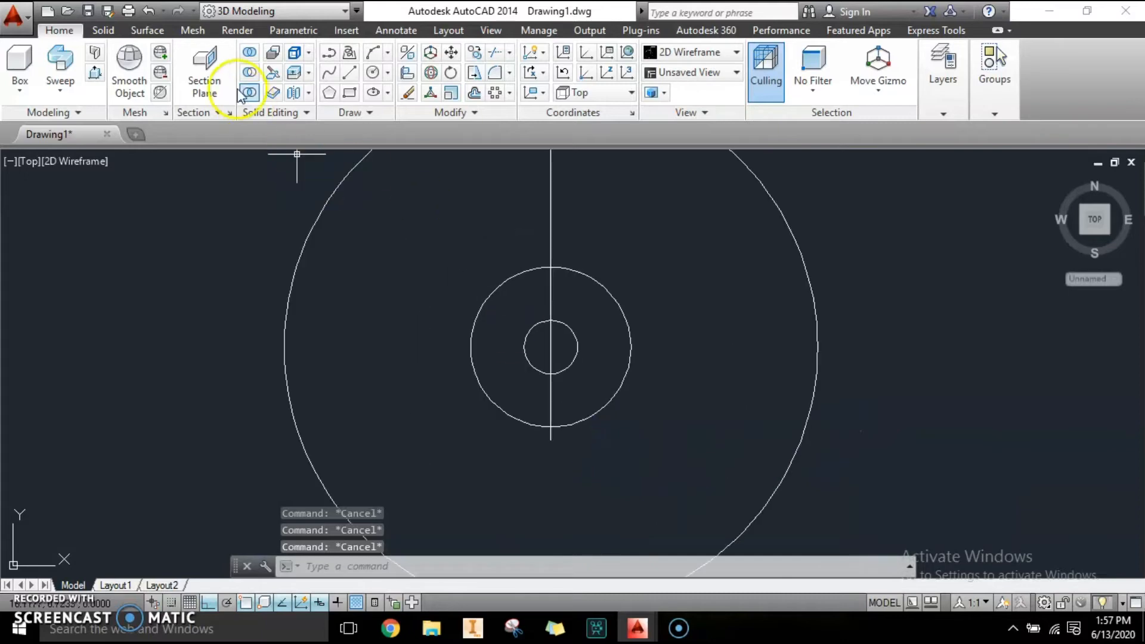
pyautogui.click(371, 72)
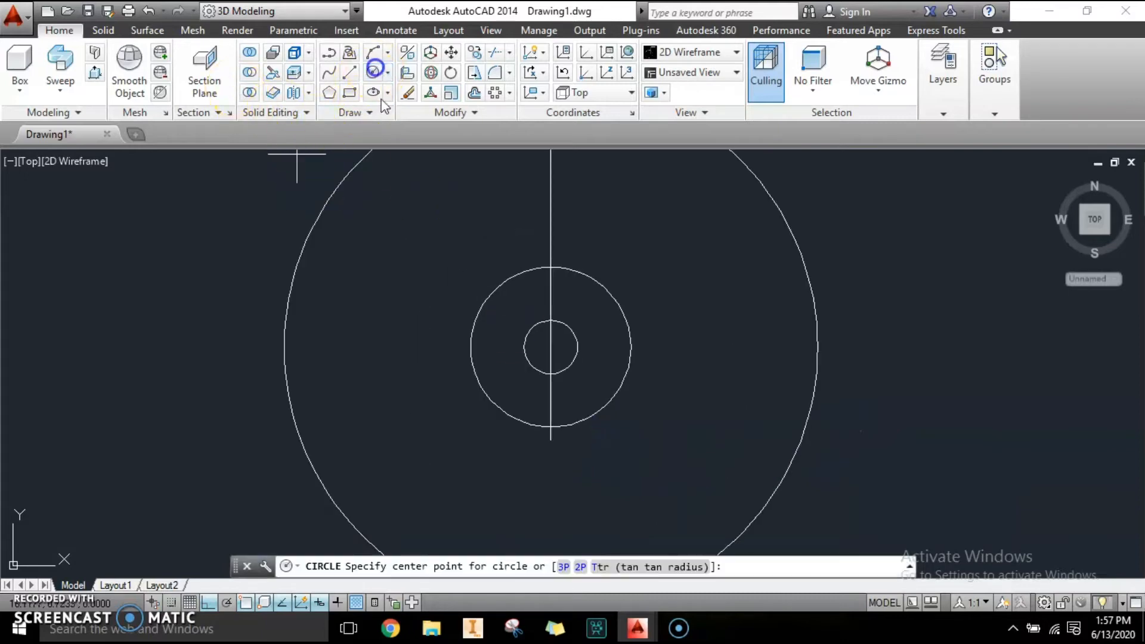
pyautogui.click(550, 348)
pyautogui.scroll(-3, 549, 348)
pyautogui.scroll(2, 567, 396)
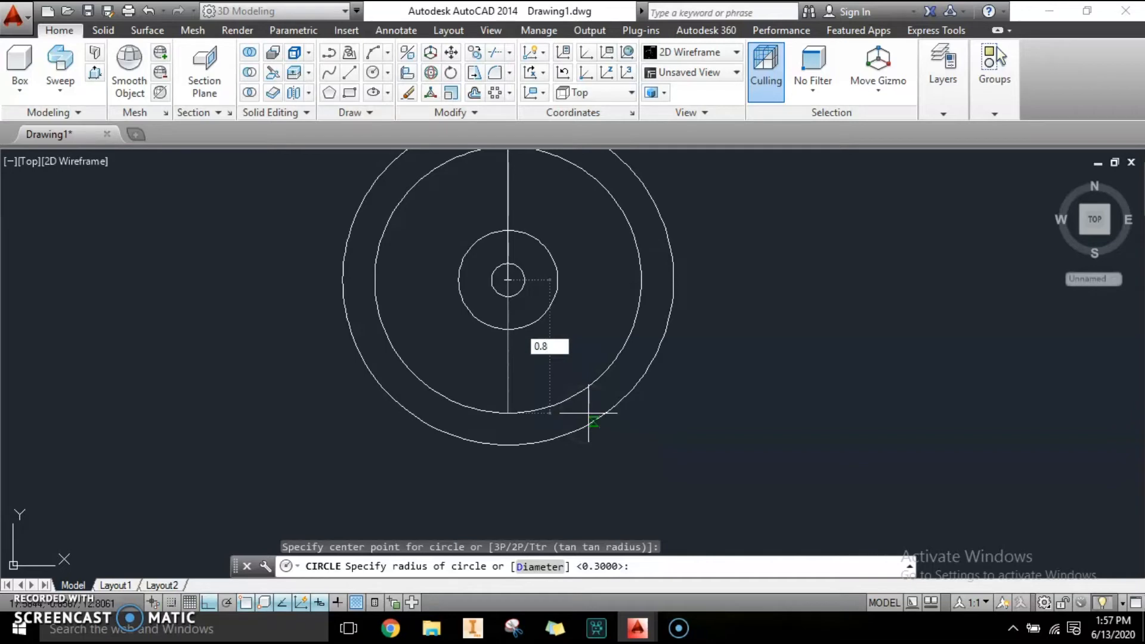
pyautogui.press('Return')
pyautogui.scroll(-1, 601, 380)
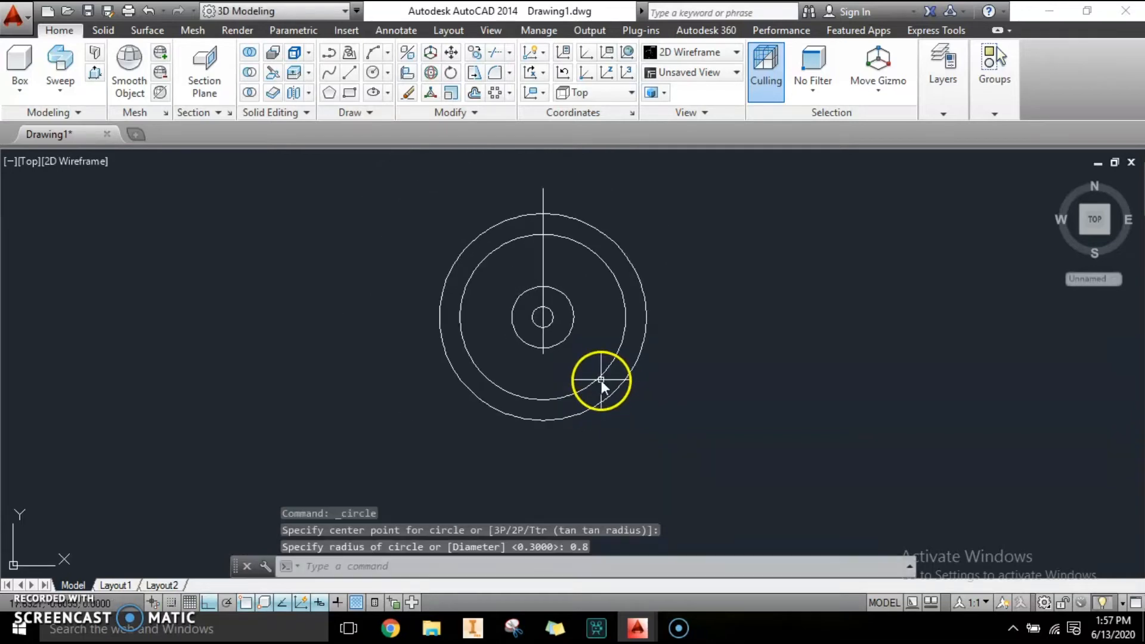
# Orbit the model into a 3D view of the concentric circles.
pyautogui.press('Escape')
pyautogui.write('3do')
pyautogui.press('Return')
pyautogui.moveTo(601, 380); pyautogui.dragTo(674, 410)
pyautogui.press('Escape')
pyautogui.press('Escape')
pyautogui.scroll(8, 619, 442)
pyautogui.scroll(-2, 600, 409)
pyautogui.scroll(-2, 599, 409)
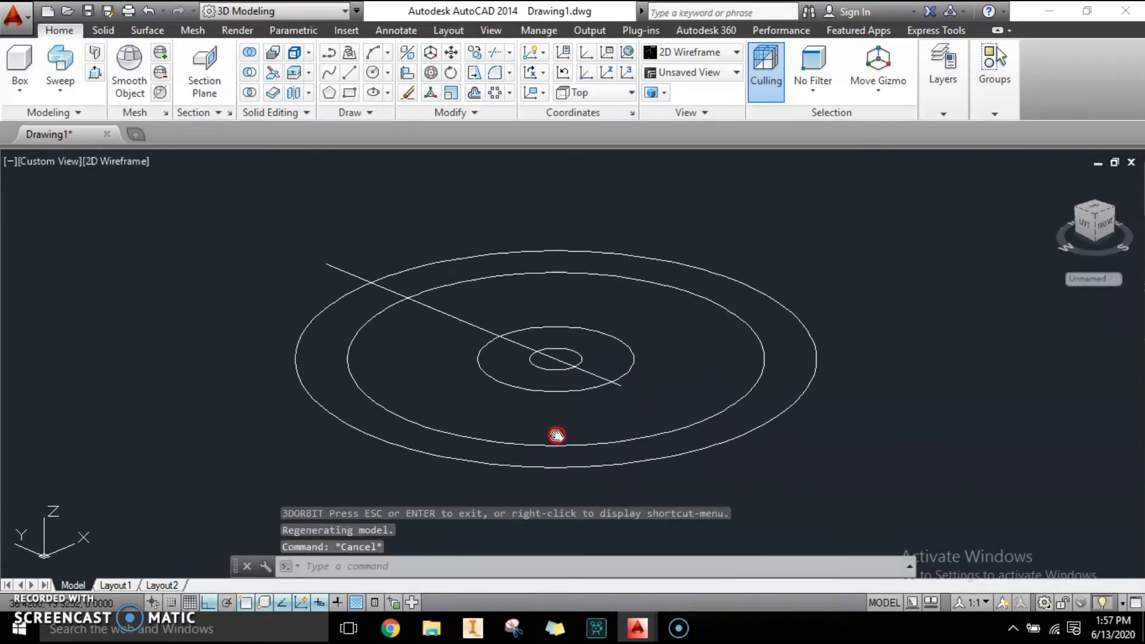
pyautogui.press('Escape')
pyautogui.press('Escape')
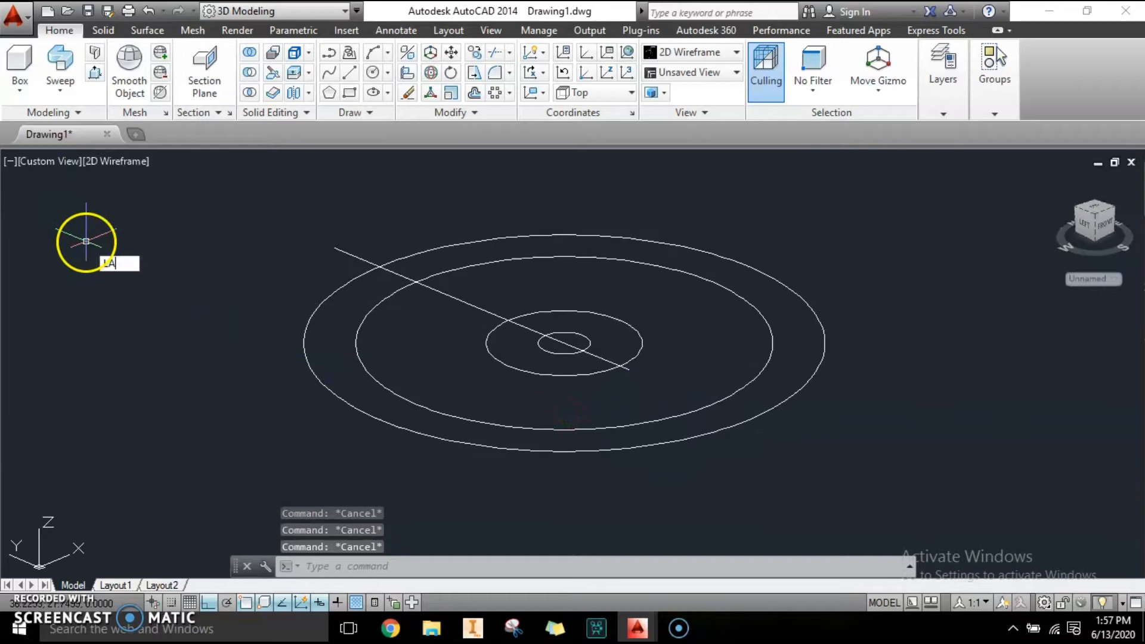
# Turn the SUPPORT layer back on in the layer manager and close it.
pyautogui.press('Return')
pyautogui.click(253, 272)
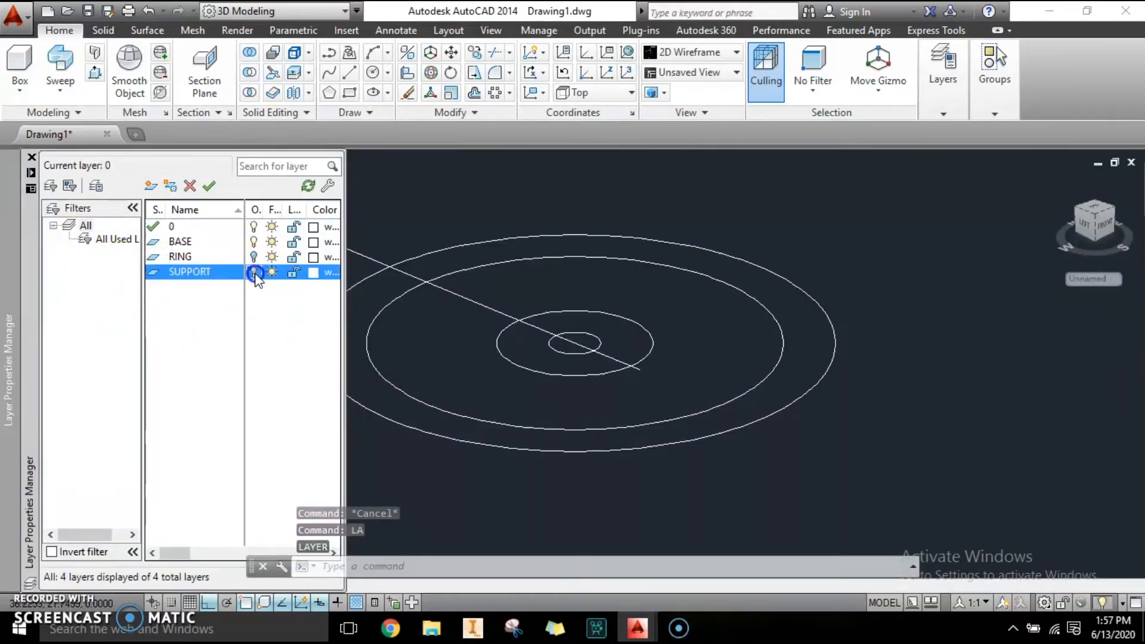
pyautogui.scroll(4, 562, 358)
pyautogui.moveTo(751, 414); pyautogui.dragTo(897, 458, button='middle')
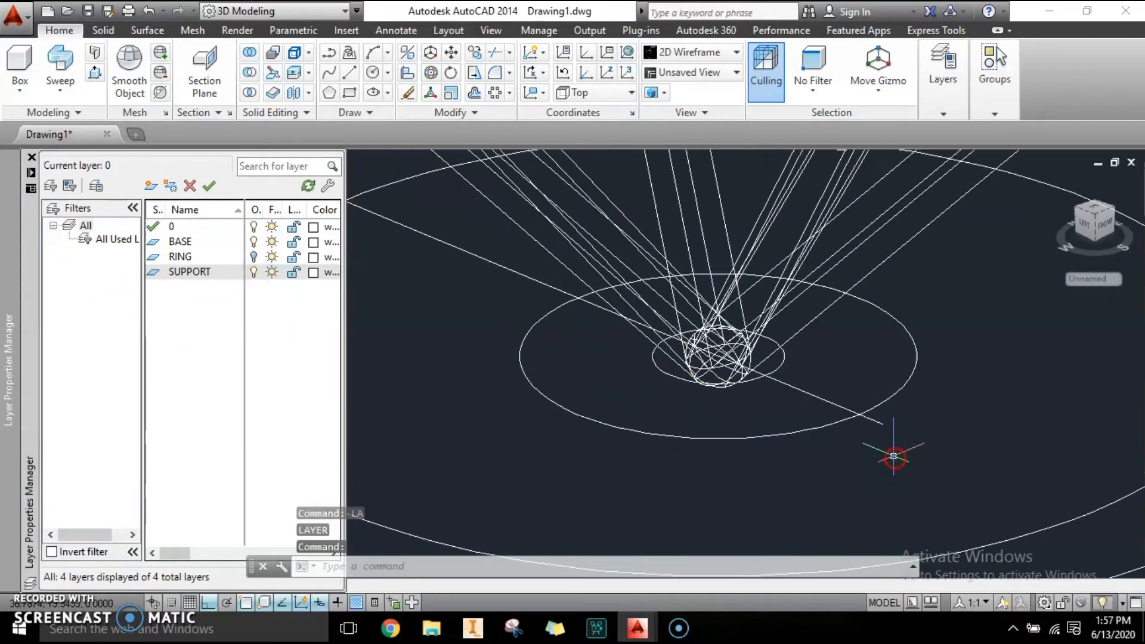
pyautogui.moveTo(716, 417); pyautogui.dragTo(690, 439, button='middle')
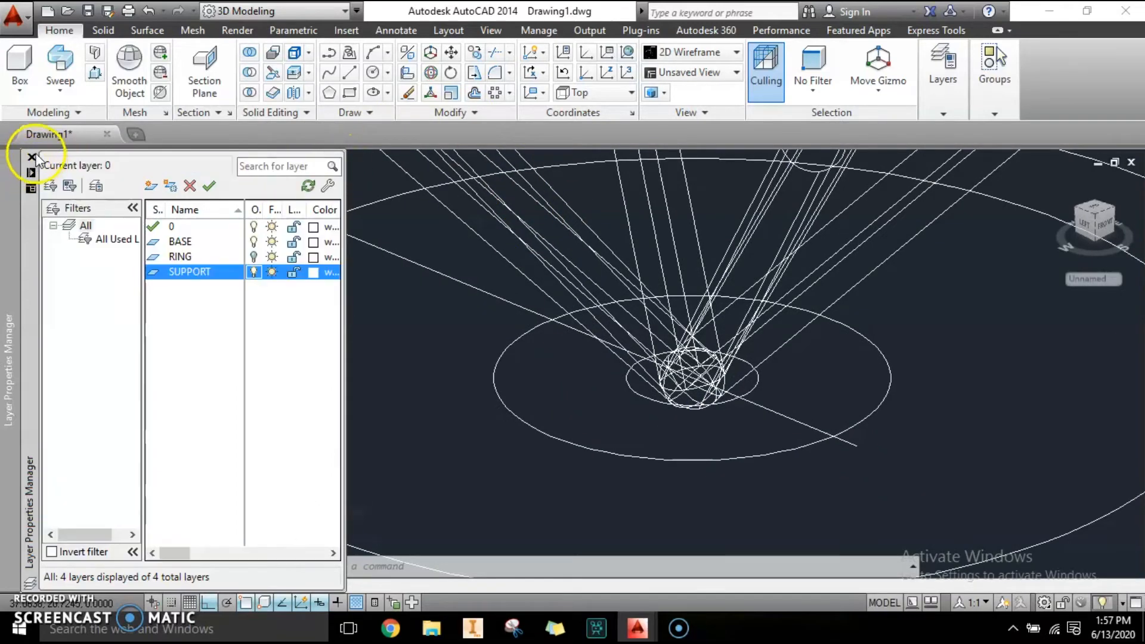
pyautogui.click(30, 156)
# Switch to the Realistic visual style and inspect where the rods meet the inner circles.
pyautogui.click(123, 162)
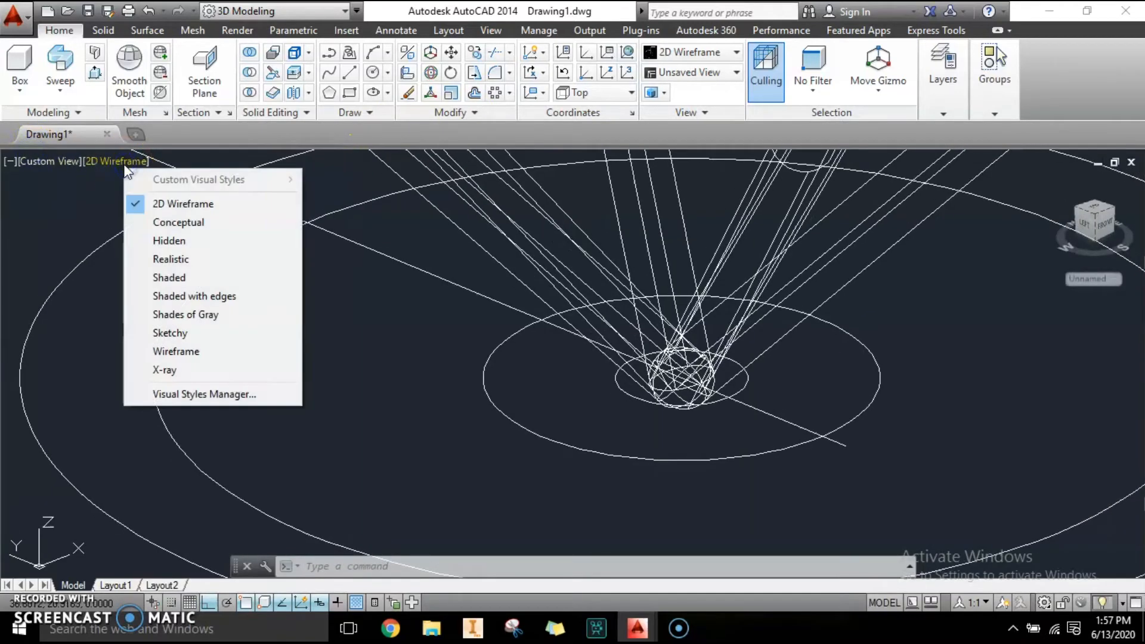
pyautogui.click(161, 260)
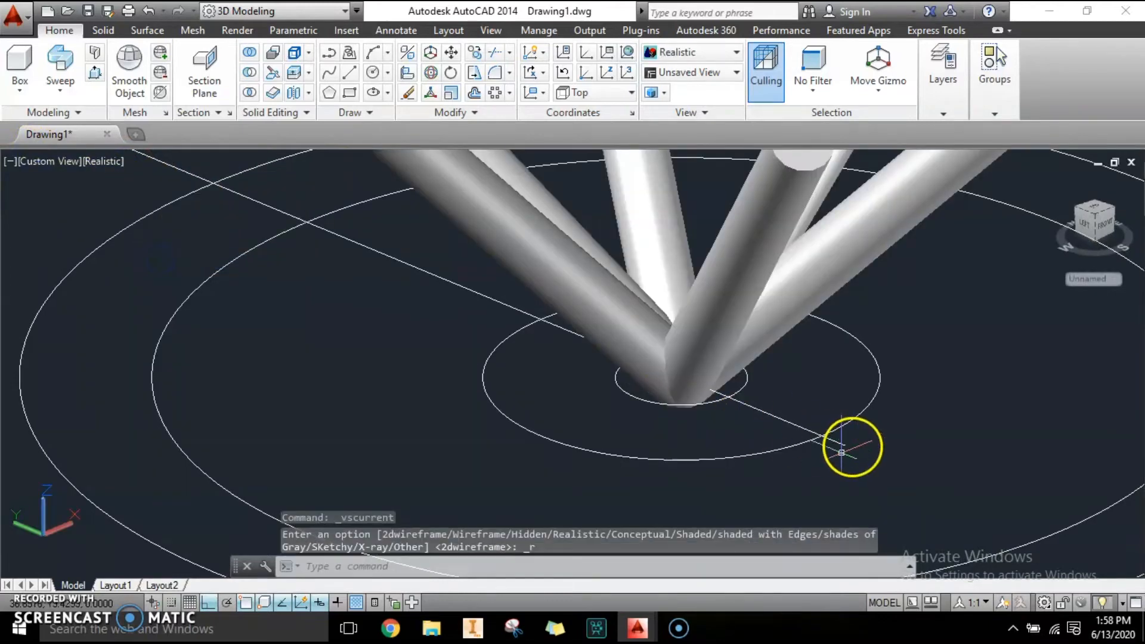
pyautogui.click(645, 402)
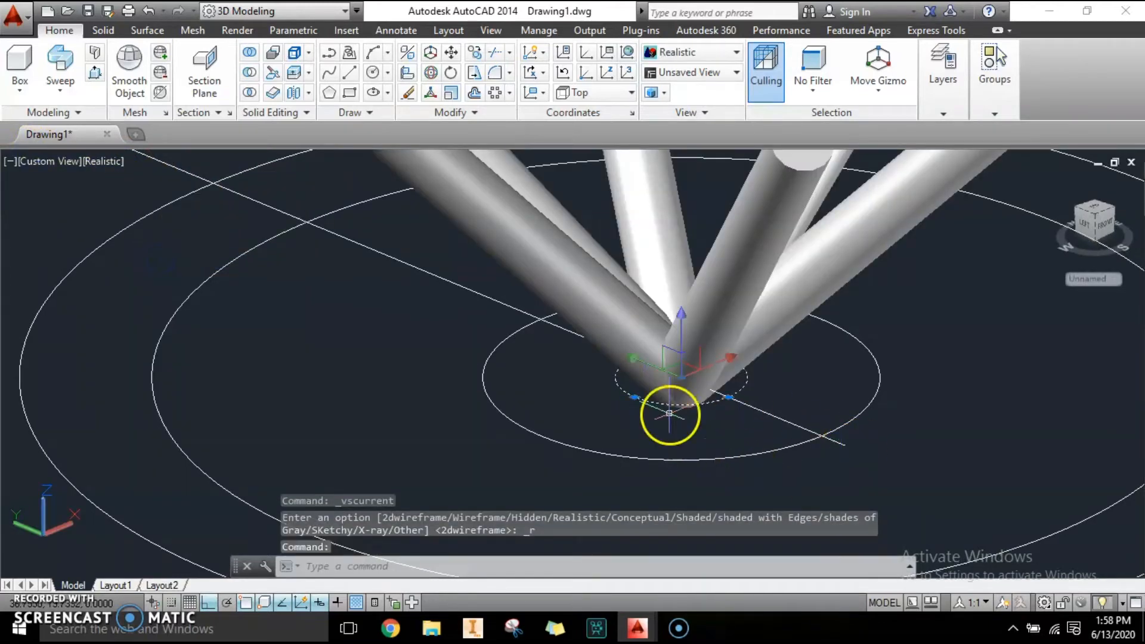
pyautogui.scroll(-3, 654, 315)
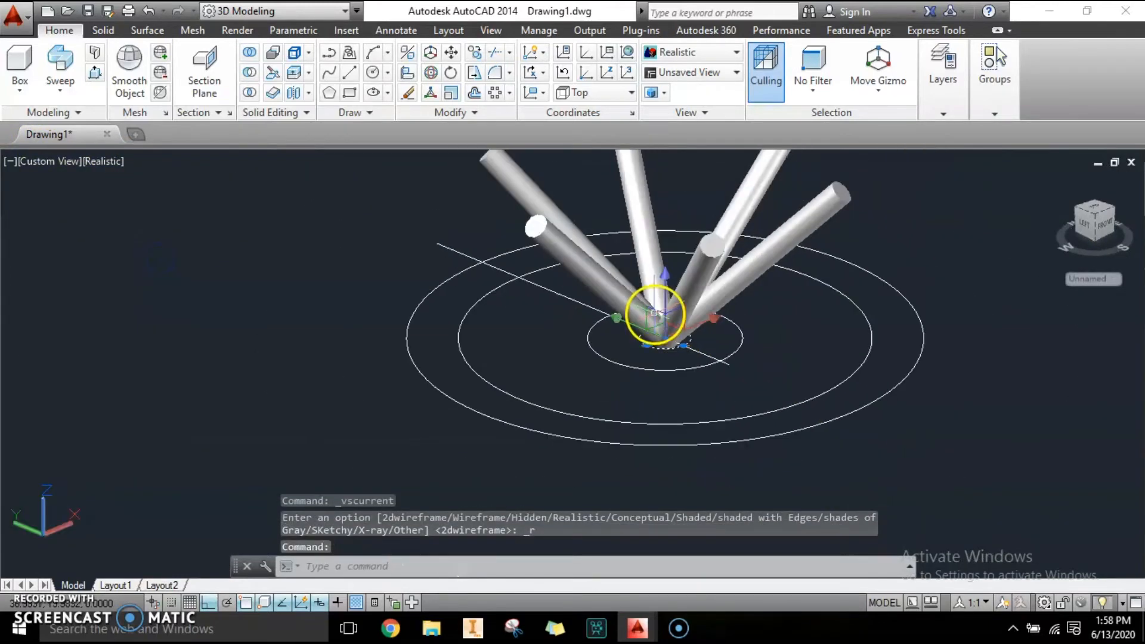
pyautogui.scroll(2, 655, 314)
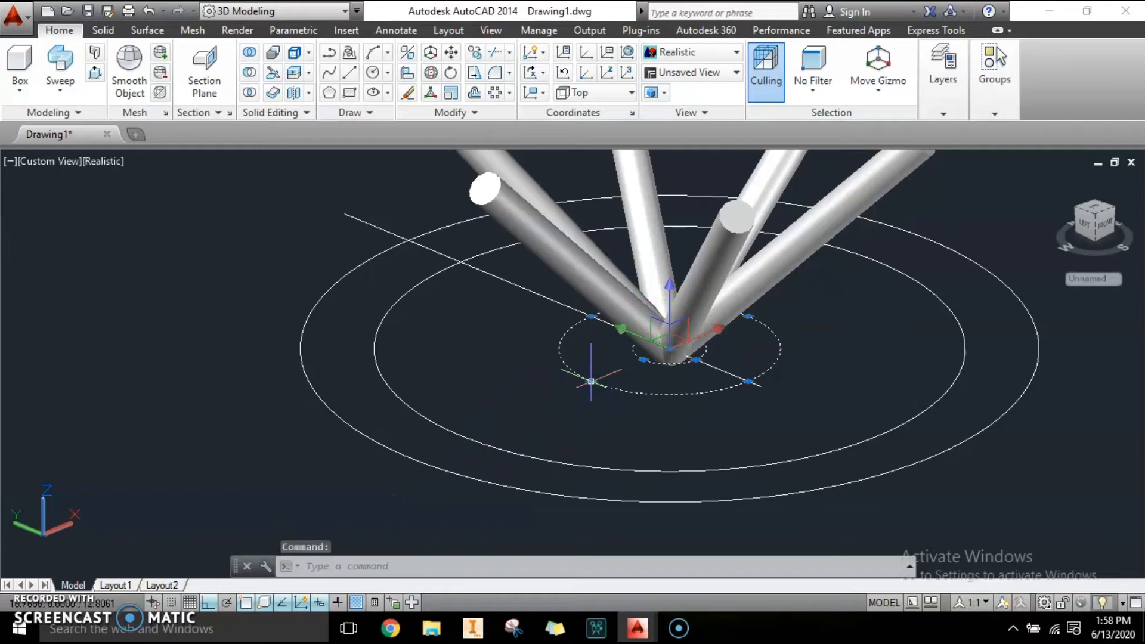
pyautogui.moveTo(617, 312); pyautogui.dragTo(625, 320, button='middle')
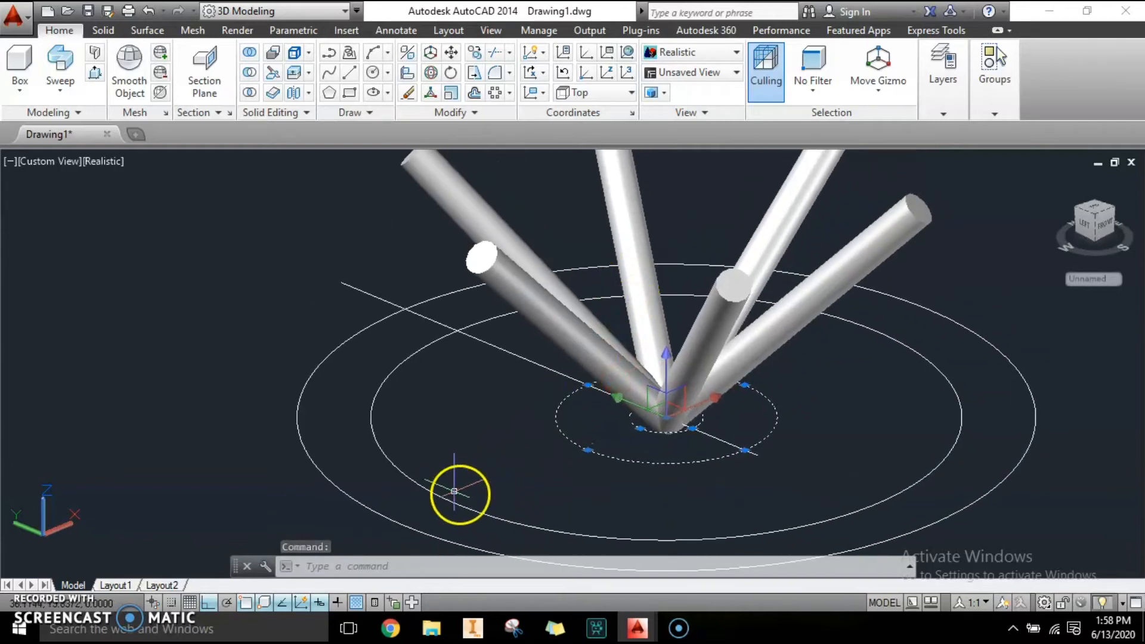
pyautogui.moveTo(669, 197); pyautogui.dragTo(502, 314, button='middle')
pyautogui.scroll(-5, 502, 279)
pyautogui.scroll(2, 530, 341)
pyautogui.press('Escape')
pyautogui.press('Escape')
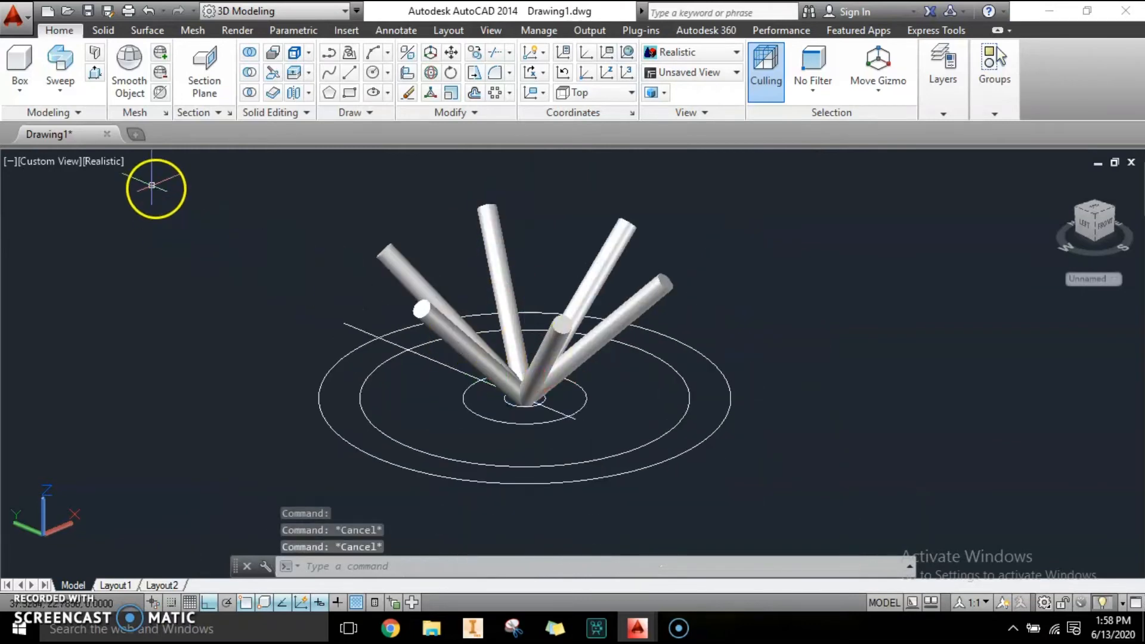
# Switch to the Front view and zoom in on the base of the rods.
pyautogui.click(65, 162)
pyautogui.click(100, 272)
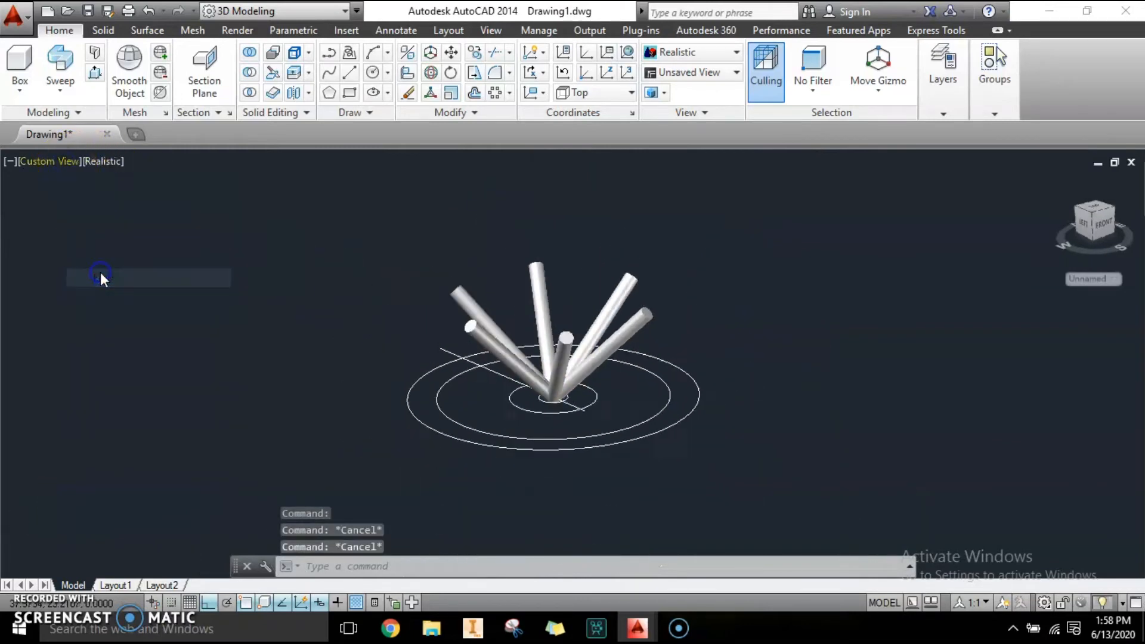
pyautogui.moveTo(553, 267); pyautogui.dragTo(555, 386, button='middle')
pyautogui.scroll(5, 590, 332)
pyautogui.moveTo(578, 189); pyautogui.dragTo(612, 286, button='middle')
pyautogui.scroll(4, 622, 346)
pyautogui.moveTo(626, 383); pyautogui.dragTo(672, 396, button='middle')
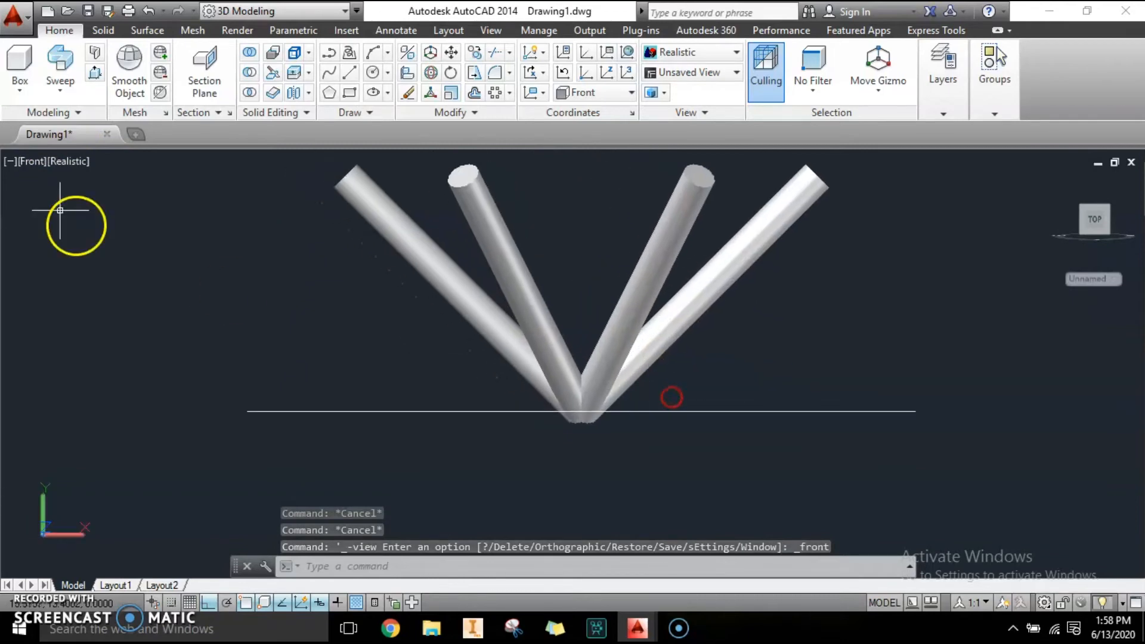
# Switch back to the 2D Wireframe visual style and examine the rods' base from the front.
pyautogui.click(65, 162)
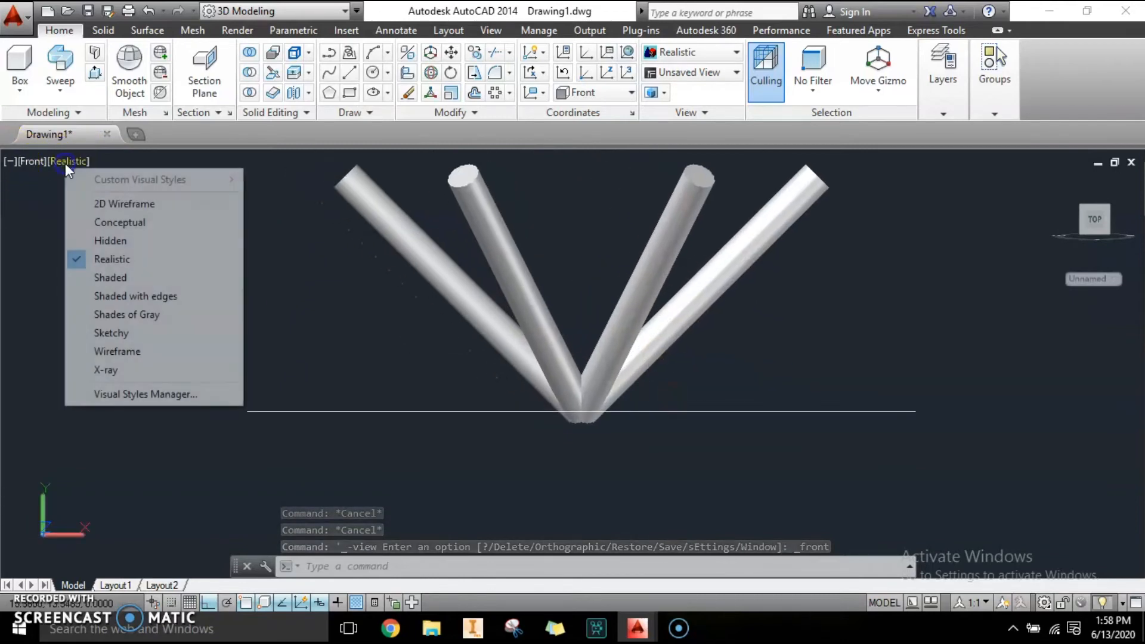
pyautogui.click(104, 205)
pyautogui.scroll(2, 592, 453)
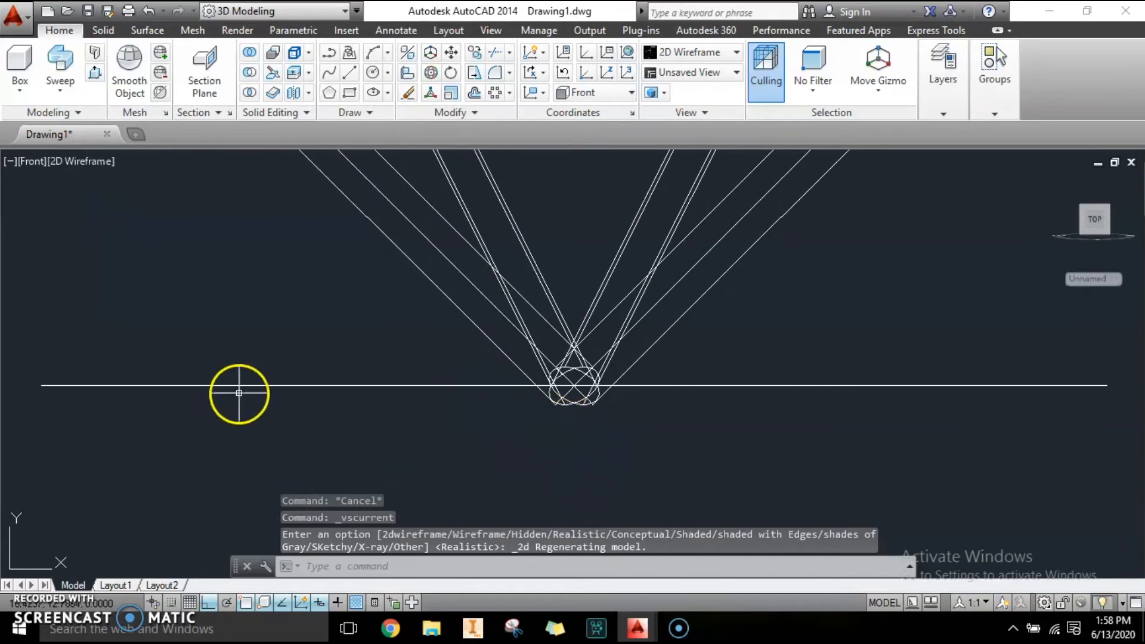
pyautogui.moveTo(318, 368); pyautogui.dragTo(324, 365, button='middle')
pyautogui.scroll(-4, 325, 365)
pyautogui.scroll(4, 228, 388)
pyautogui.scroll(-2, 383, 373)
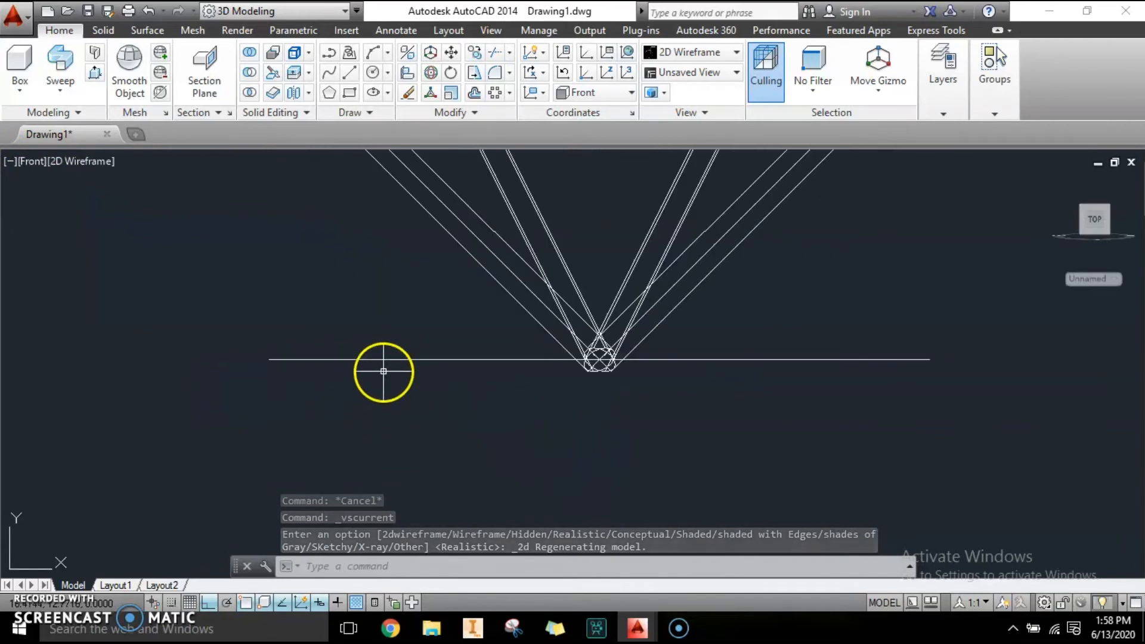
pyautogui.press('Escape')
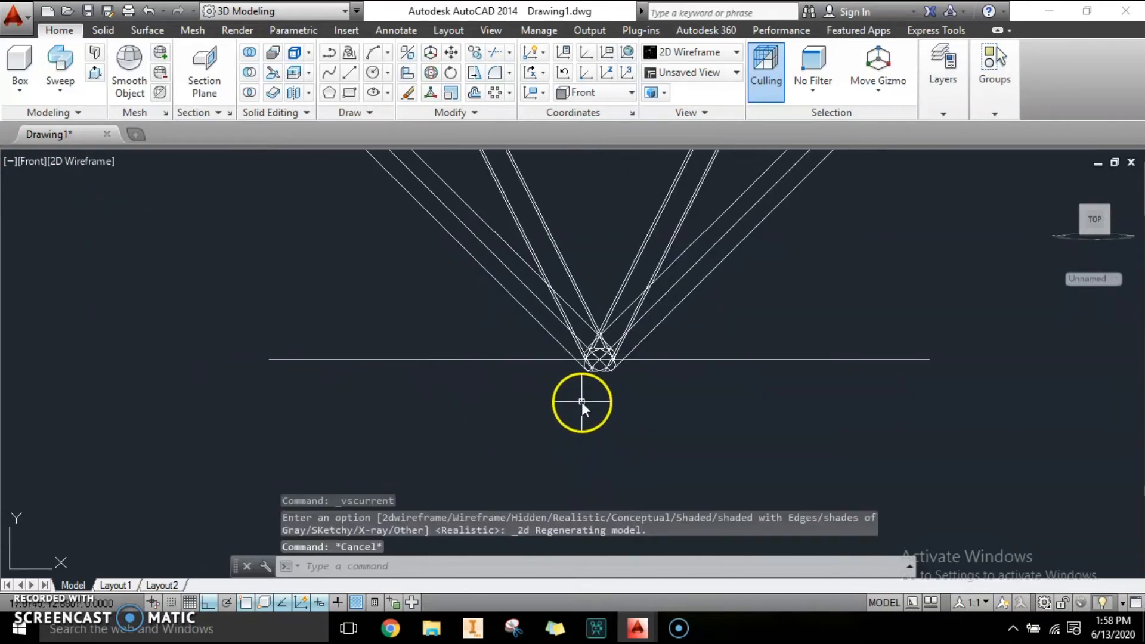
# Orbit into a 3D view and delete the outermost circle.
pyautogui.keyDown('shift'); pyautogui.moveTo(582, 402); pyautogui.dragTo(658, 416, button='middle'); pyautogui.keyUp('shift')
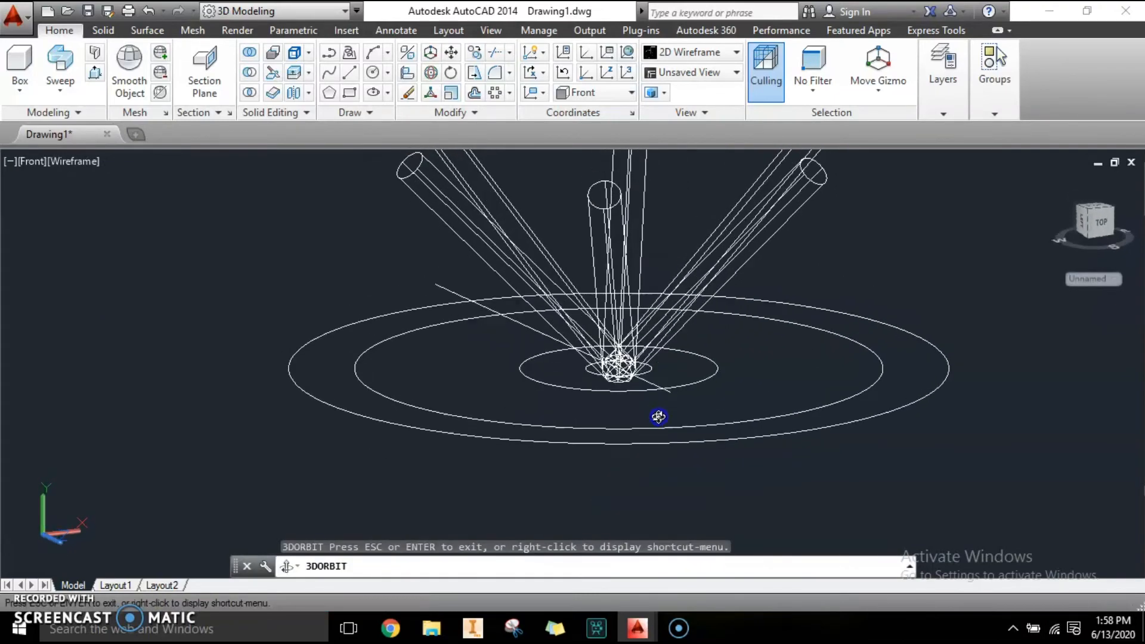
pyautogui.moveTo(649, 383); pyautogui.dragTo(655, 354)
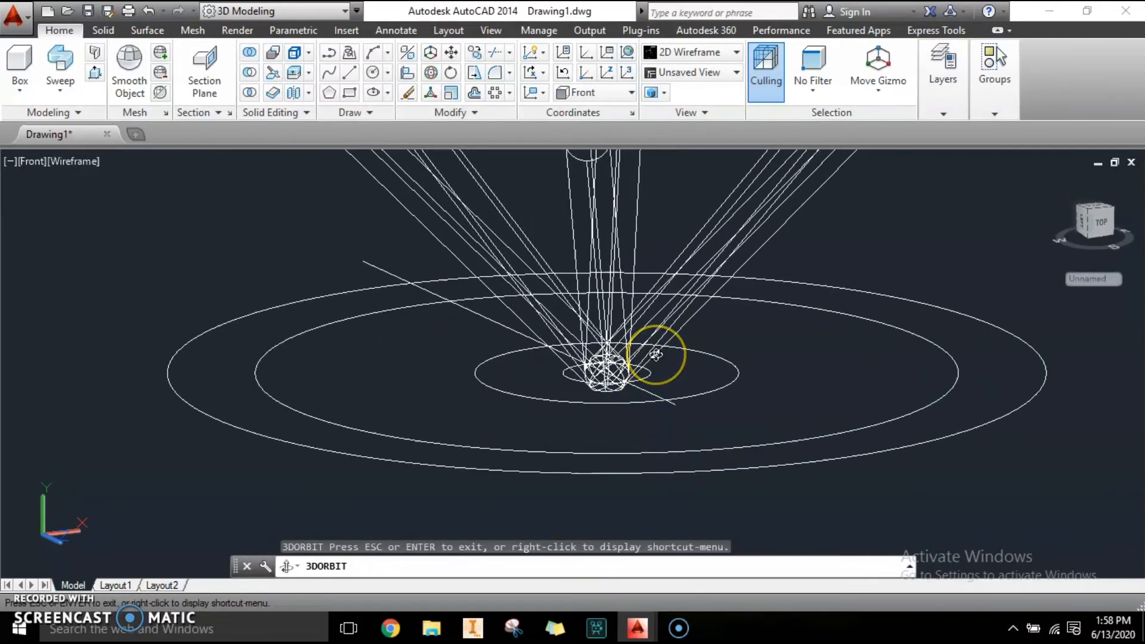
pyautogui.press('Escape')
pyautogui.press('Escape')
pyautogui.press('Escape')
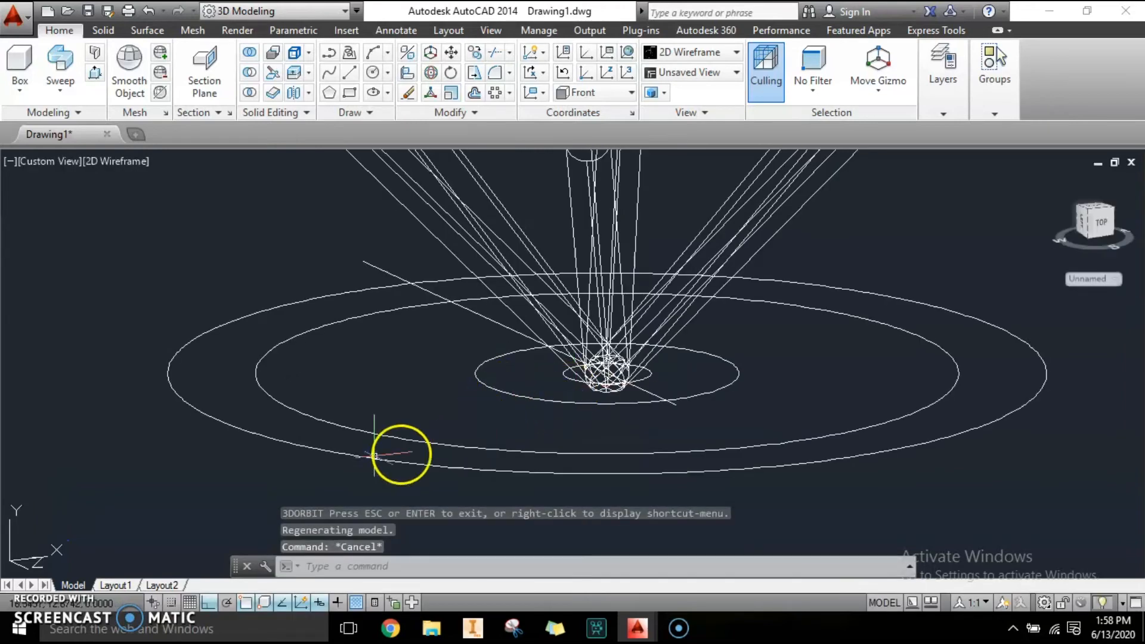
pyautogui.click(206, 337)
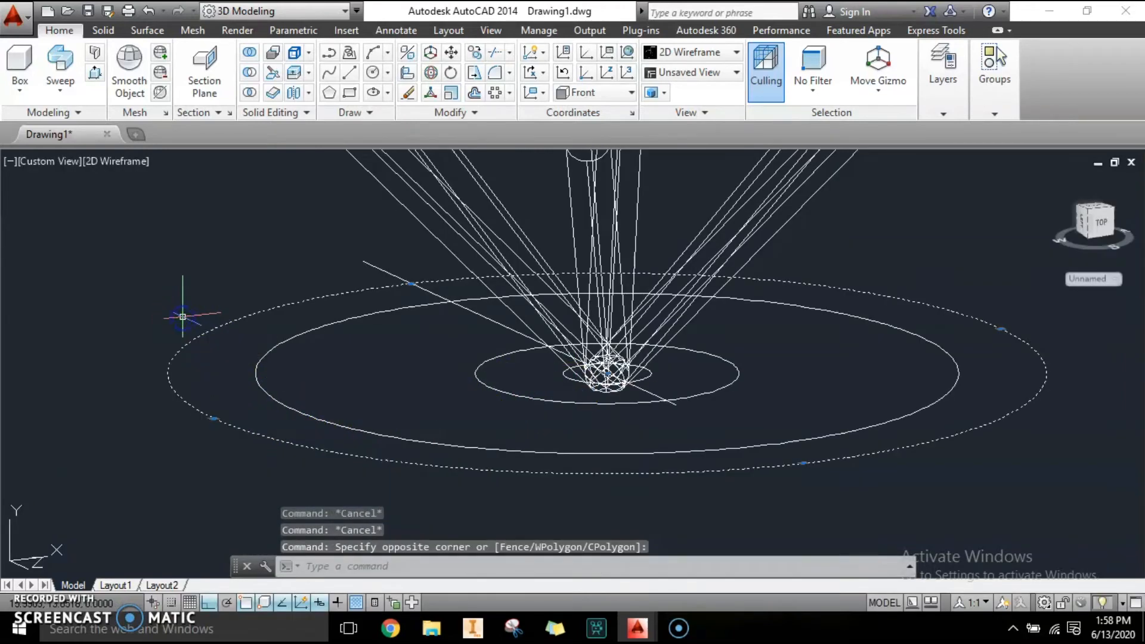
pyautogui.press('Delete')
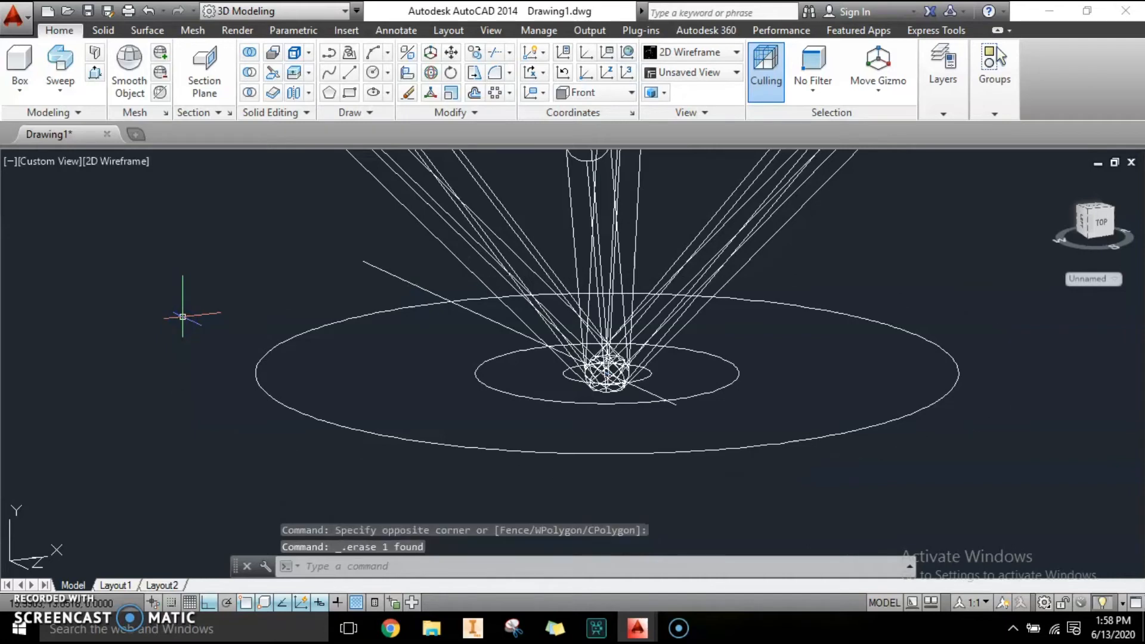
pyautogui.press('Escape')
pyautogui.press('Escape')
pyautogui.press('Escape')
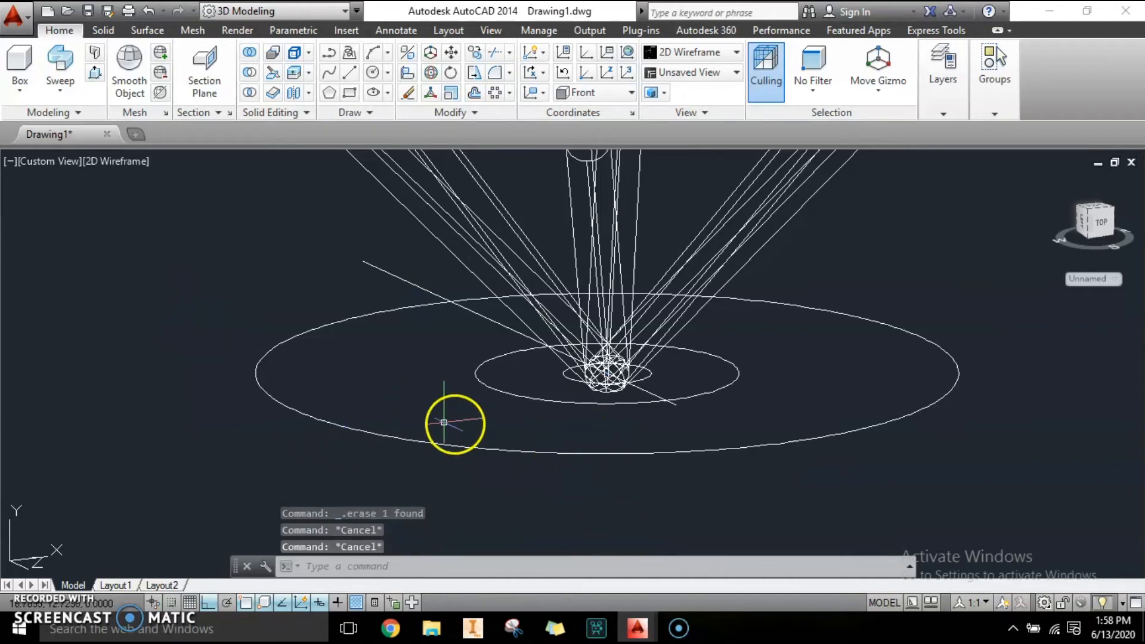
# Switch to the Front view and move the largest circle straight up about 0.94 units, above the rods' top ends.
pyautogui.click(119, 159)
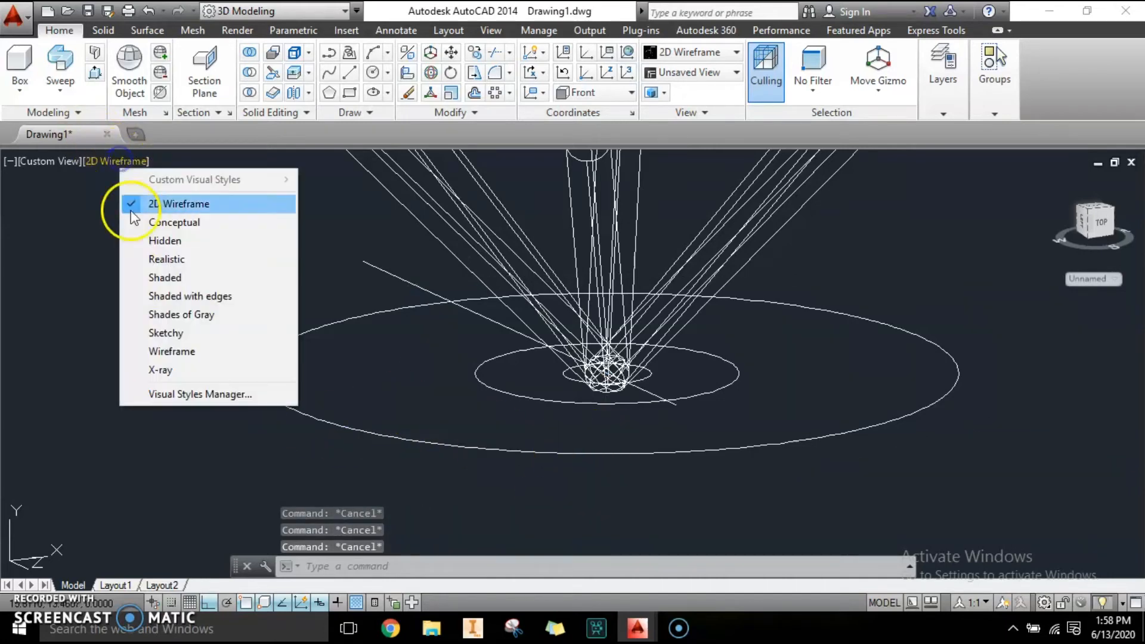
pyautogui.click(40, 162)
pyautogui.click(40, 162)
pyautogui.click(71, 276)
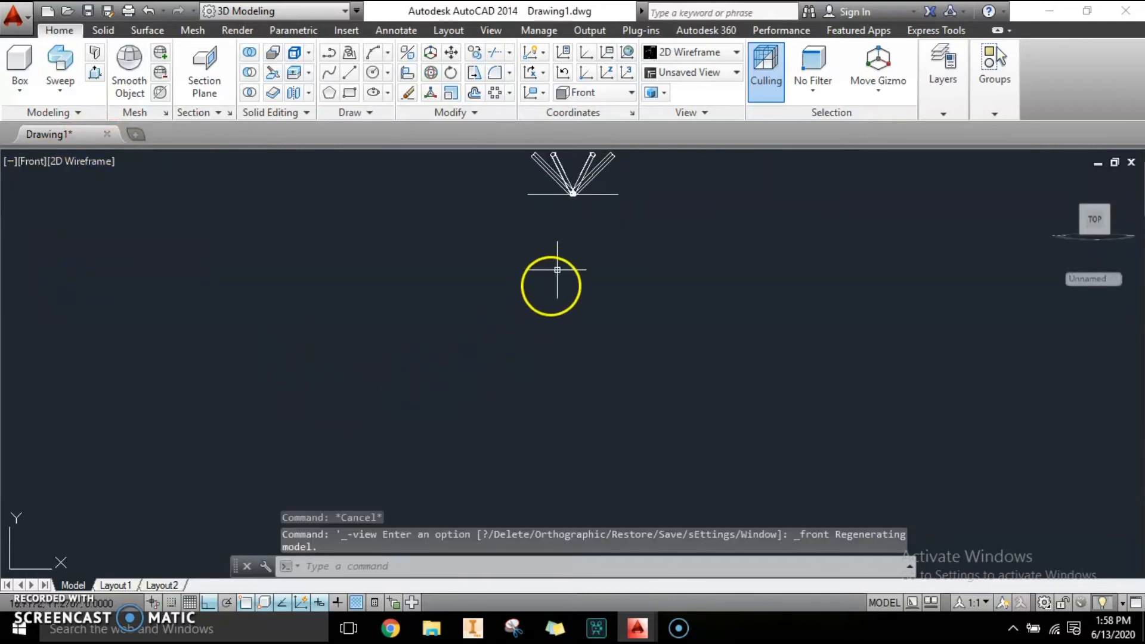
pyautogui.moveTo(544, 290); pyautogui.dragTo(601, 339, button='middle')
pyautogui.scroll(6, 614, 274)
pyautogui.moveTo(523, 376); pyautogui.dragTo(542, 336, button='middle')
pyautogui.click(310, 480)
pyautogui.click(233, 454)
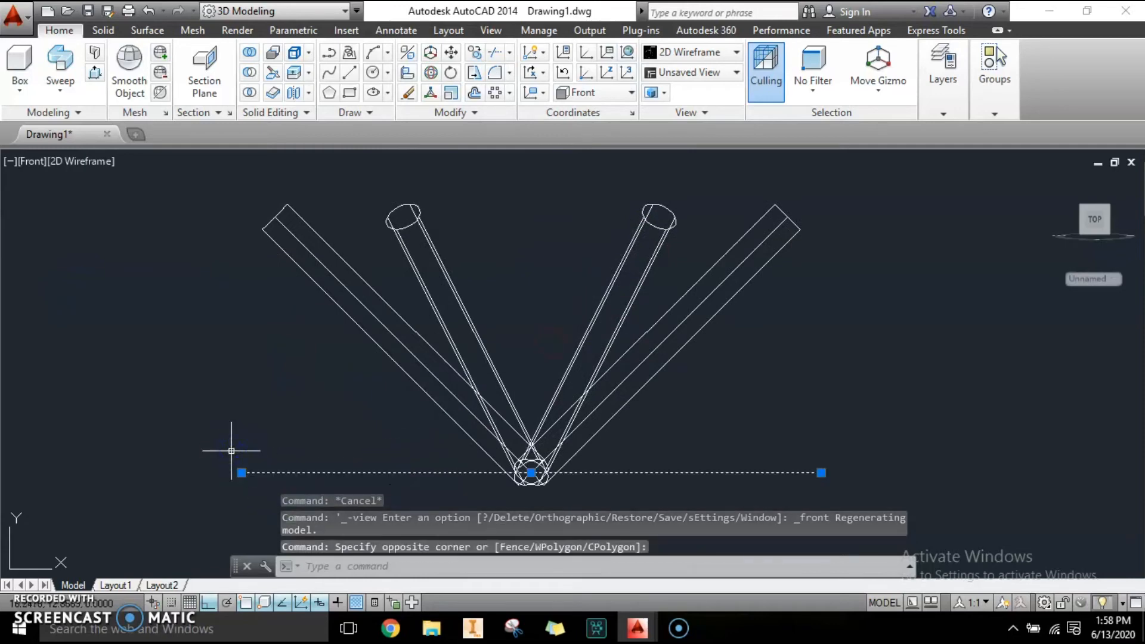
pyautogui.scroll(-2, 269, 364)
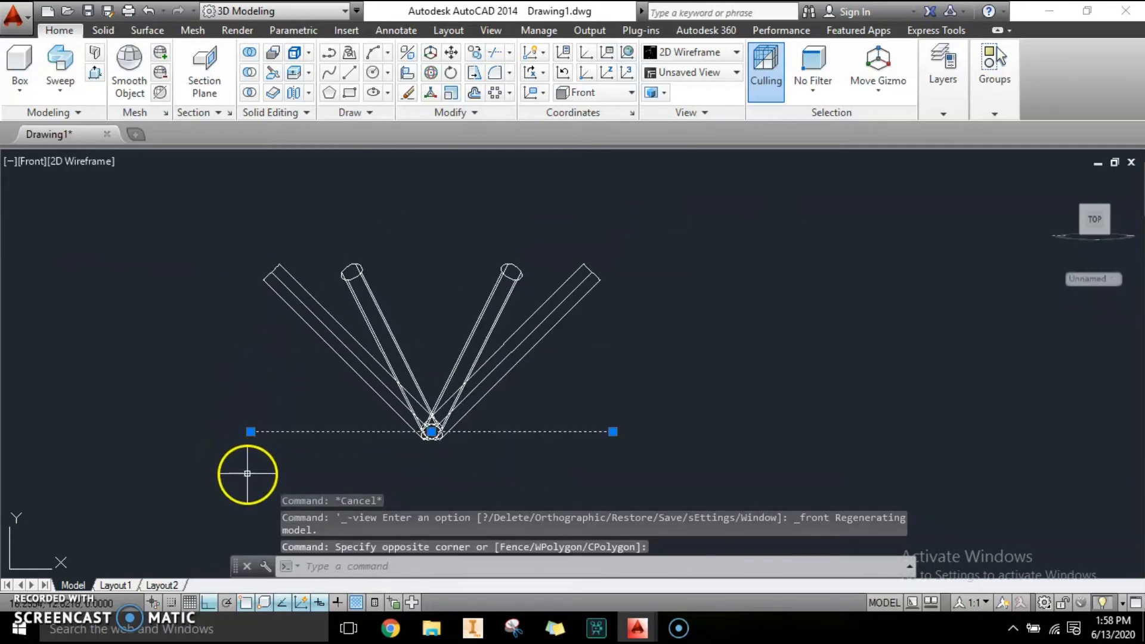
pyautogui.scroll(2, 247, 473)
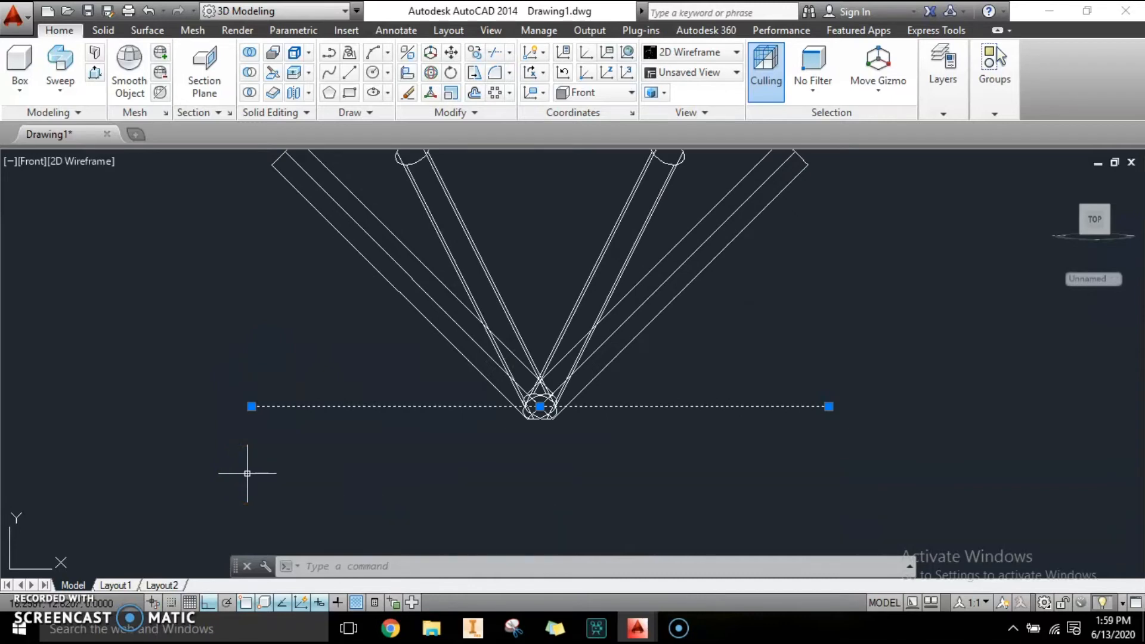
pyautogui.write('m')
pyautogui.press('Return')
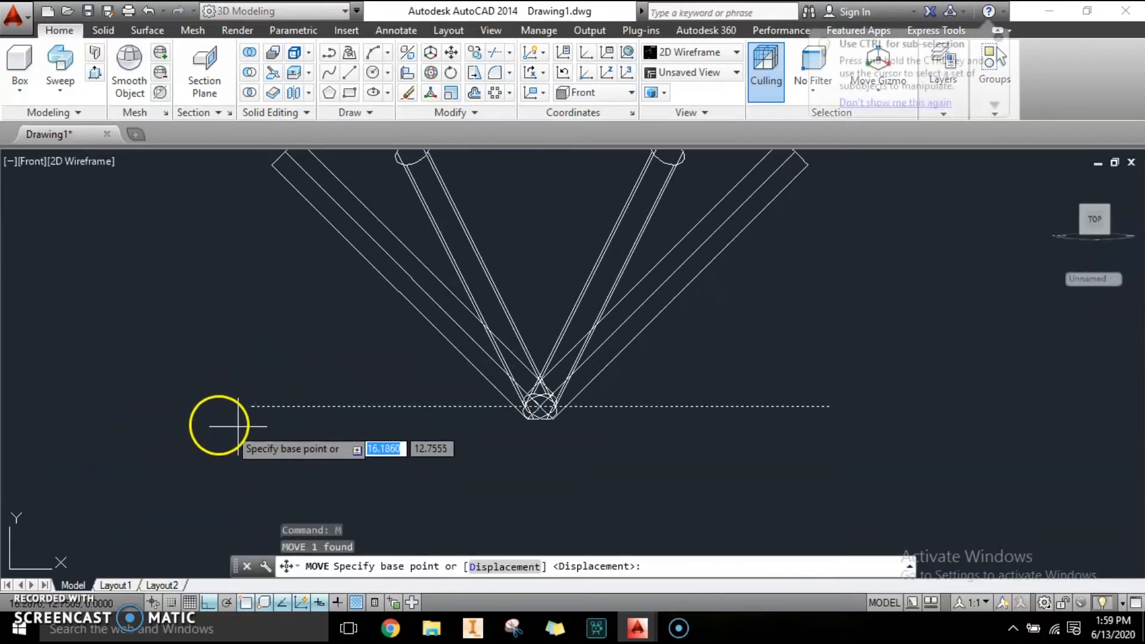
pyautogui.click(533, 406)
pyautogui.scroll(-4, 532, 410)
pyautogui.scroll(2, 532, 291)
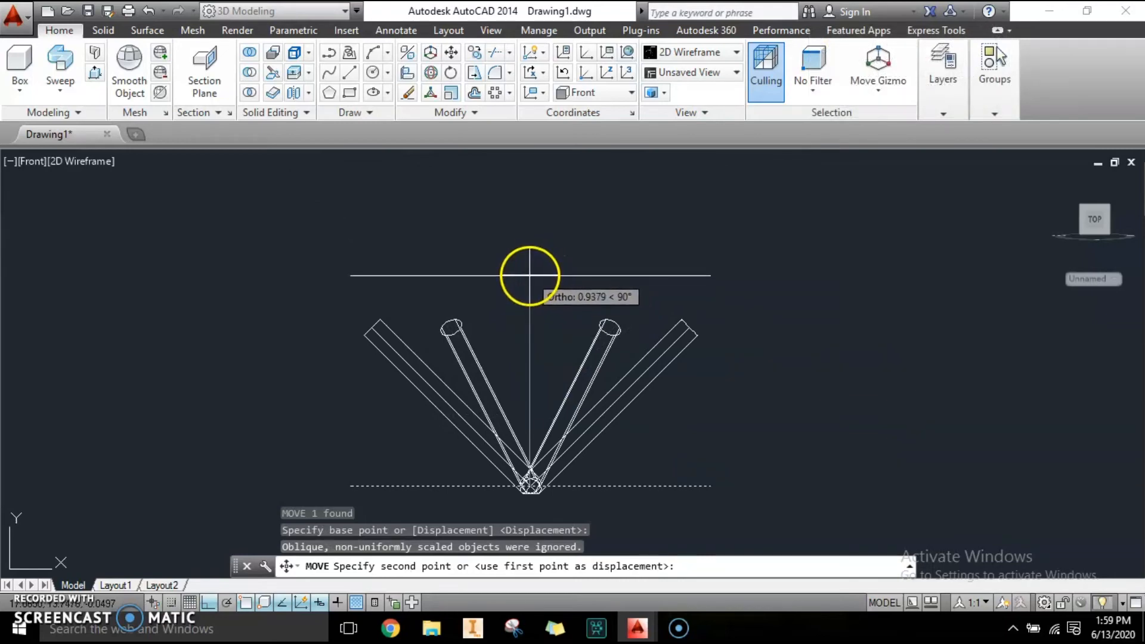
pyautogui.click(530, 276)
pyautogui.press('Escape')
# Move the middle circle straight up about 0.38 units.
pyautogui.scroll(4, 527, 430)
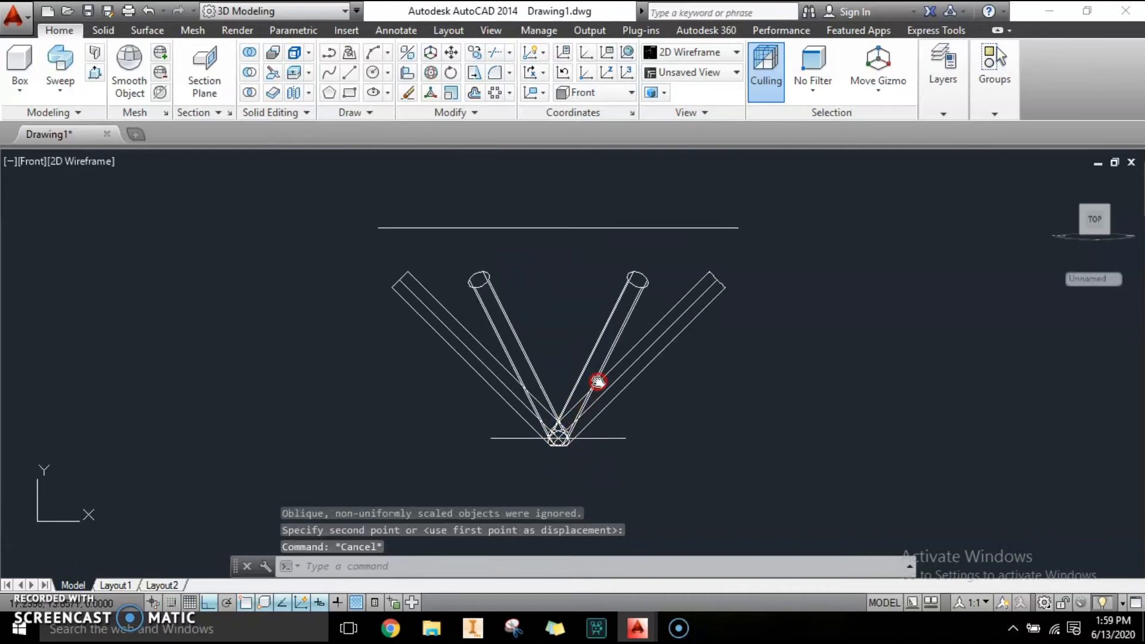
pyautogui.scroll(-4, 425, 399)
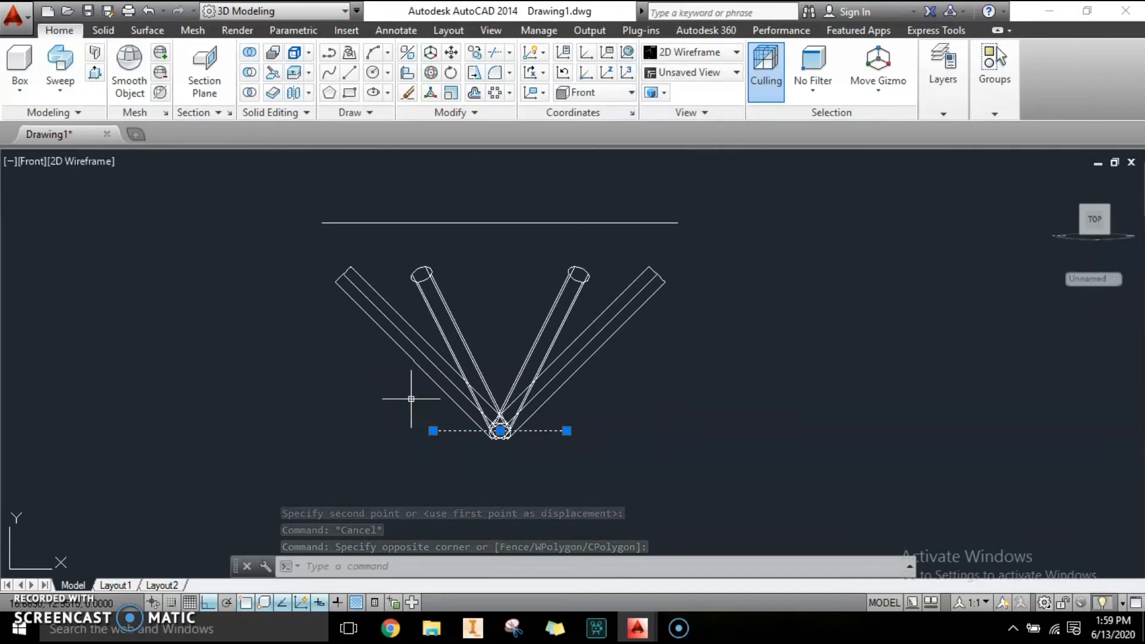
pyautogui.write('m')
pyautogui.press('Return')
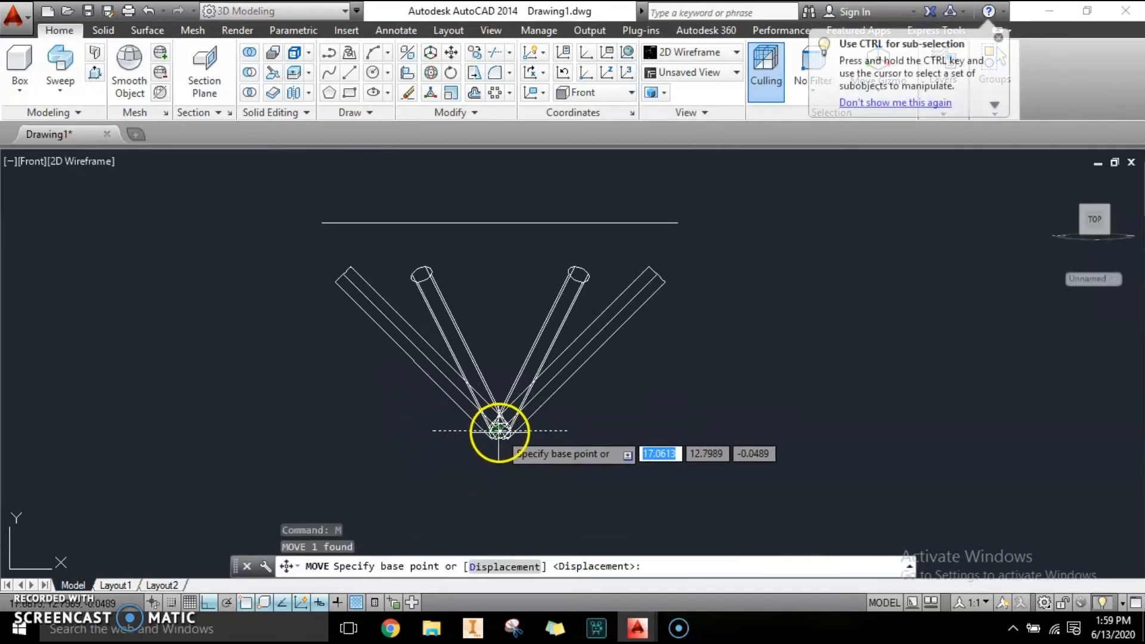
pyautogui.click(500, 429)
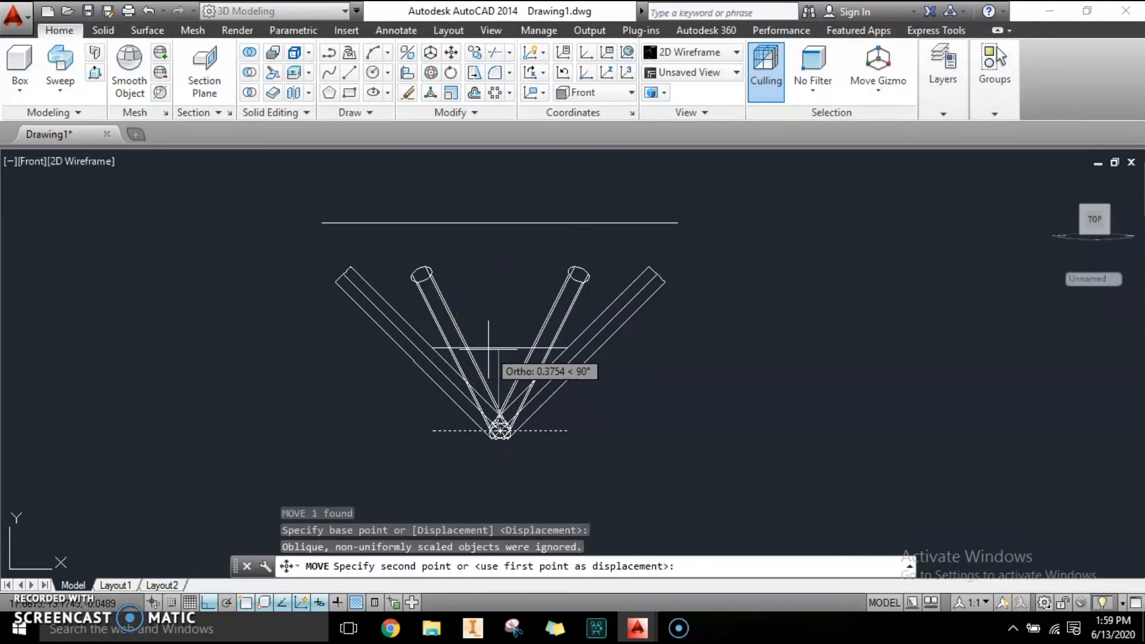
pyautogui.click(489, 347)
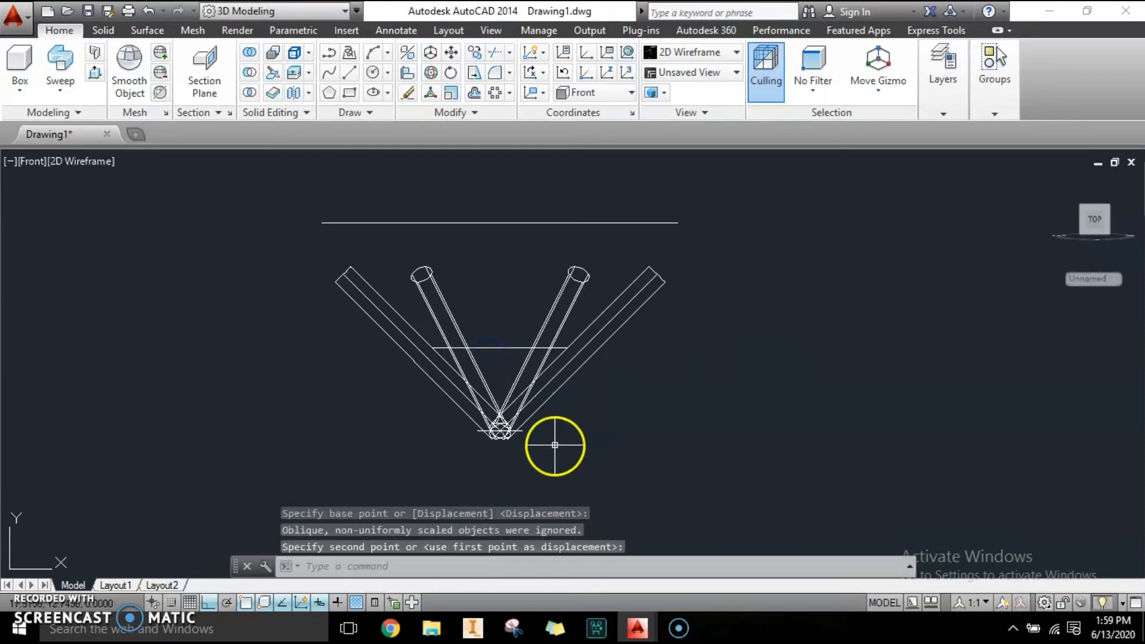
# Try moving the smallest circle downward, then undo that move.
pyautogui.scroll(4, 554, 442)
pyautogui.click(486, 439)
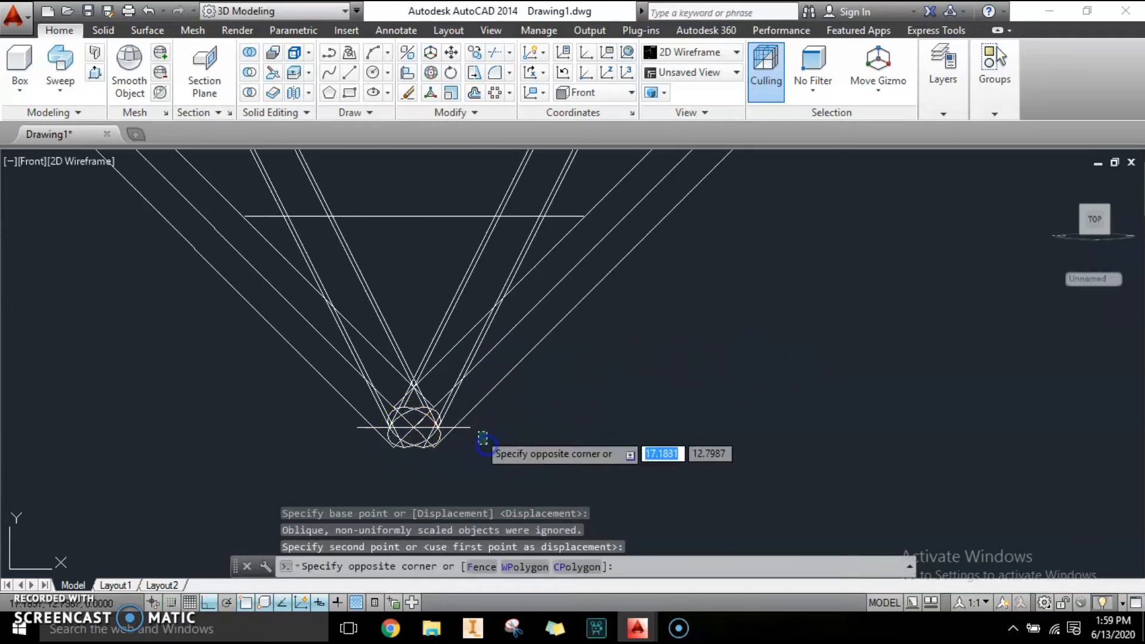
pyautogui.click(468, 422)
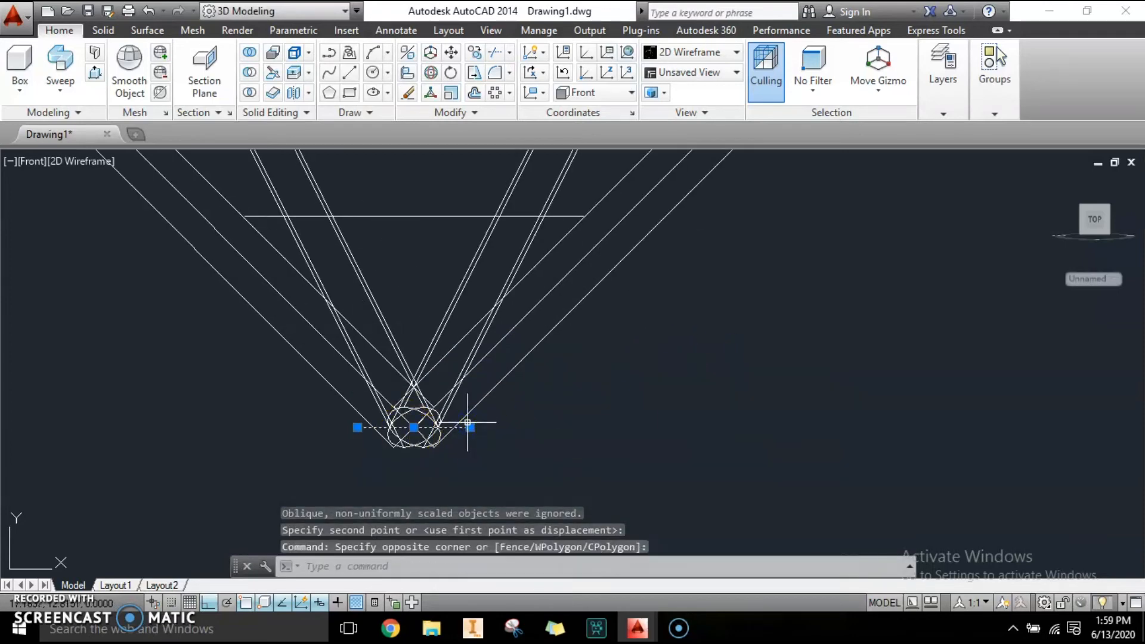
pyautogui.write('m')
pyautogui.press('Return')
pyautogui.click(414, 427)
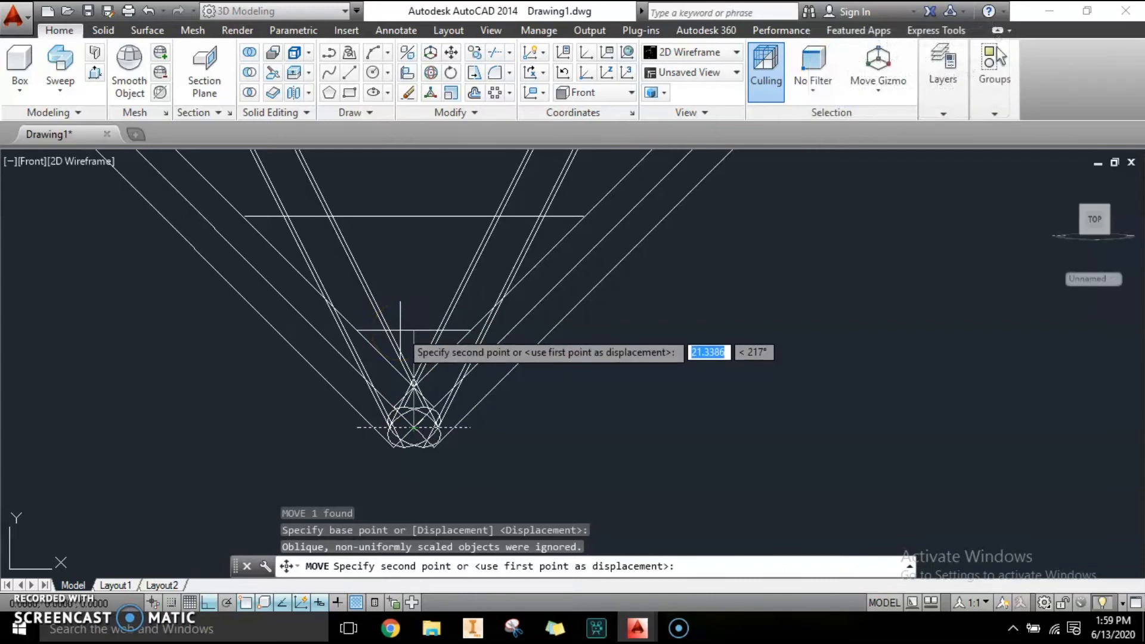
pyautogui.click(414, 460)
pyautogui.hotkey('ctrl', 'z')
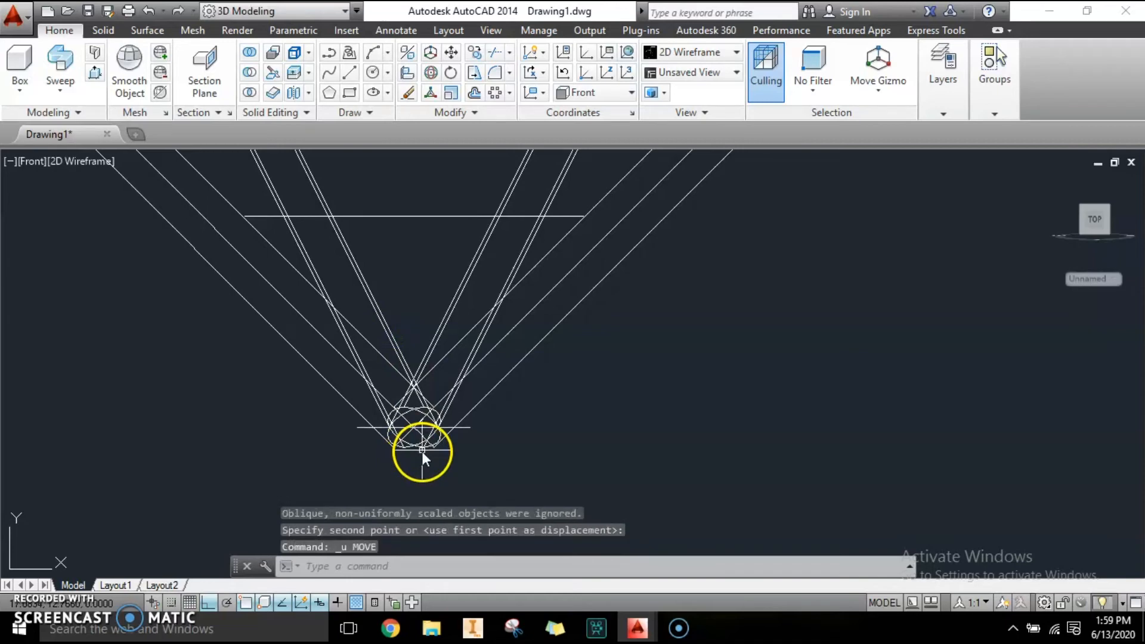
# Move the smallest circle straight up 0.18 units.
pyautogui.click(356, 427)
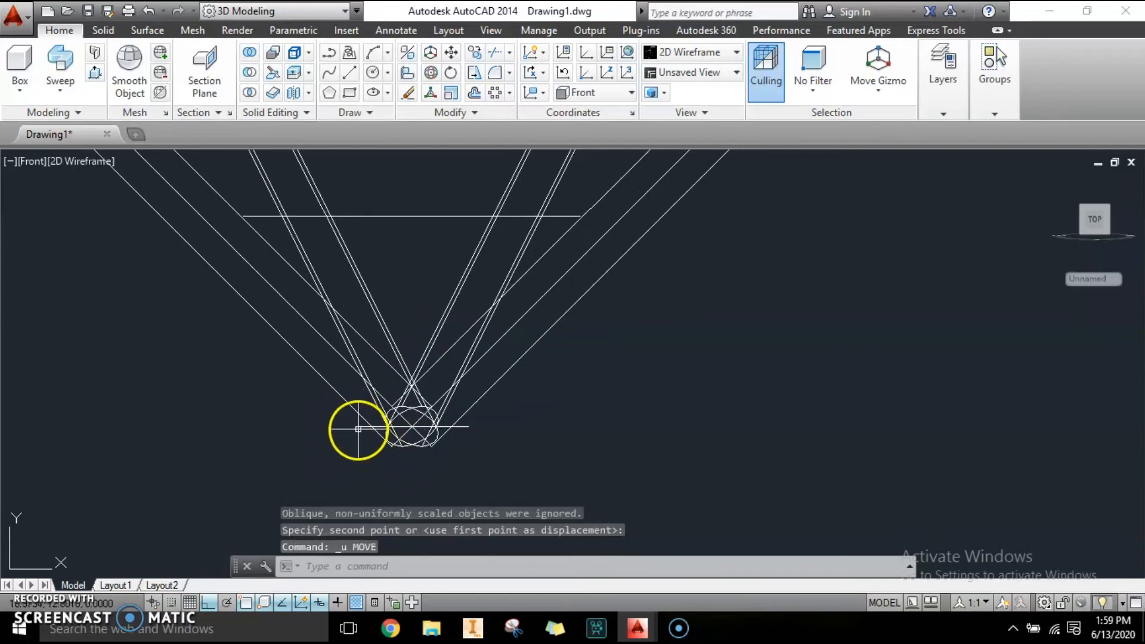
pyautogui.press('Return')
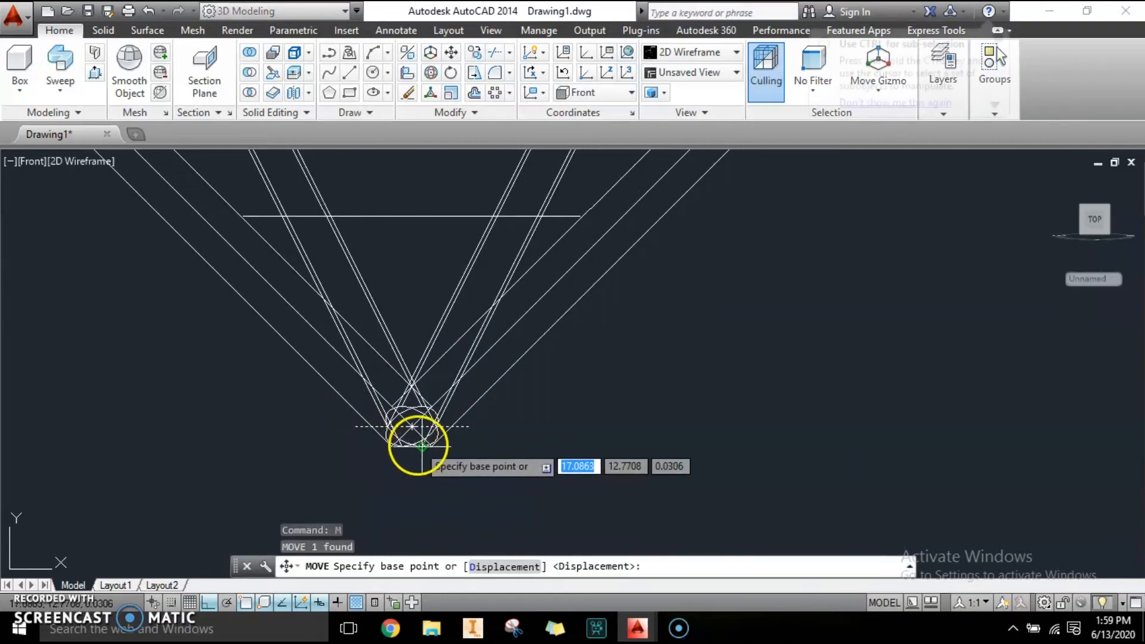
pyautogui.click(411, 425)
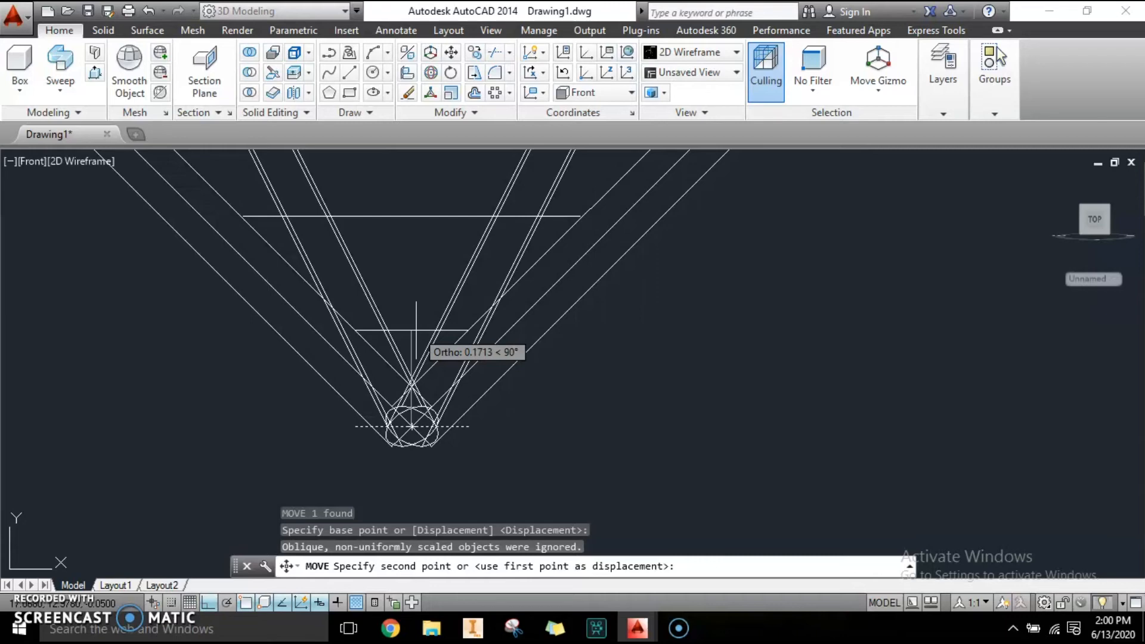
pyautogui.write('0.18')
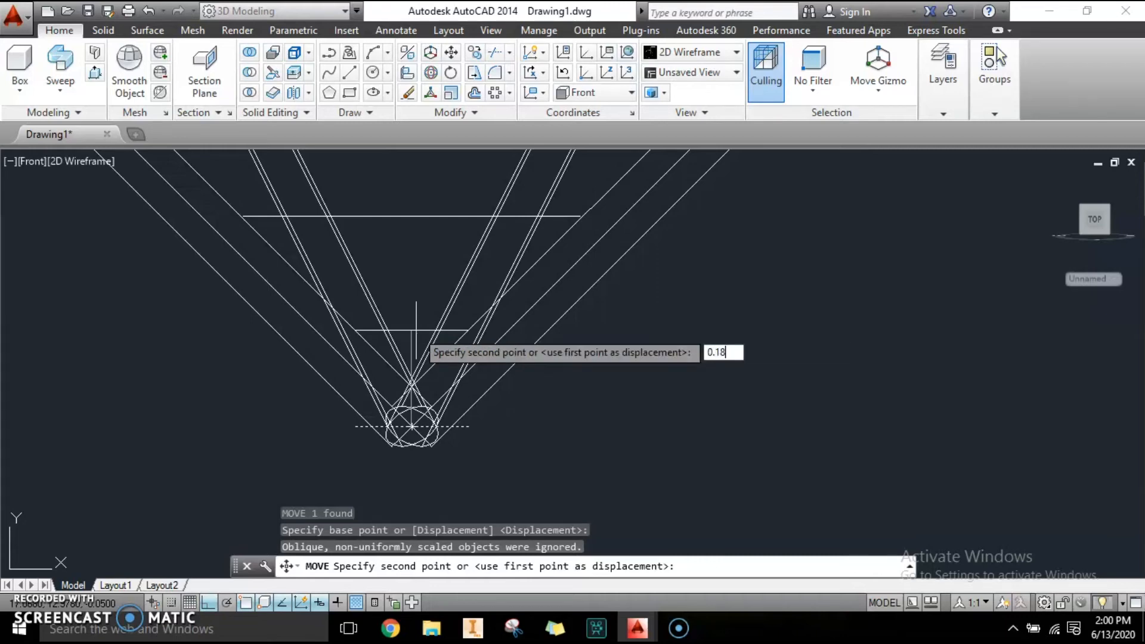
pyautogui.press('Return')
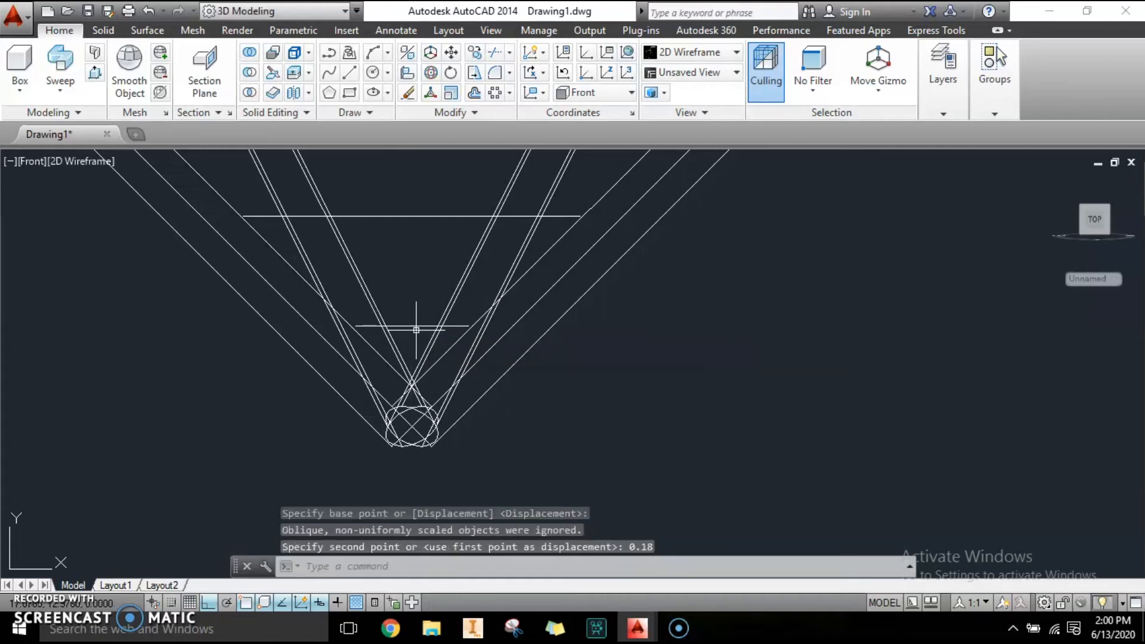
# Orbit into a 3D view and switch to the Realistic visual style.
pyautogui.scroll(2, 493, 391)
pyautogui.moveTo(493, 391); pyautogui.dragTo(491, 446, button='middle')
pyautogui.scroll(-2, 481, 343)
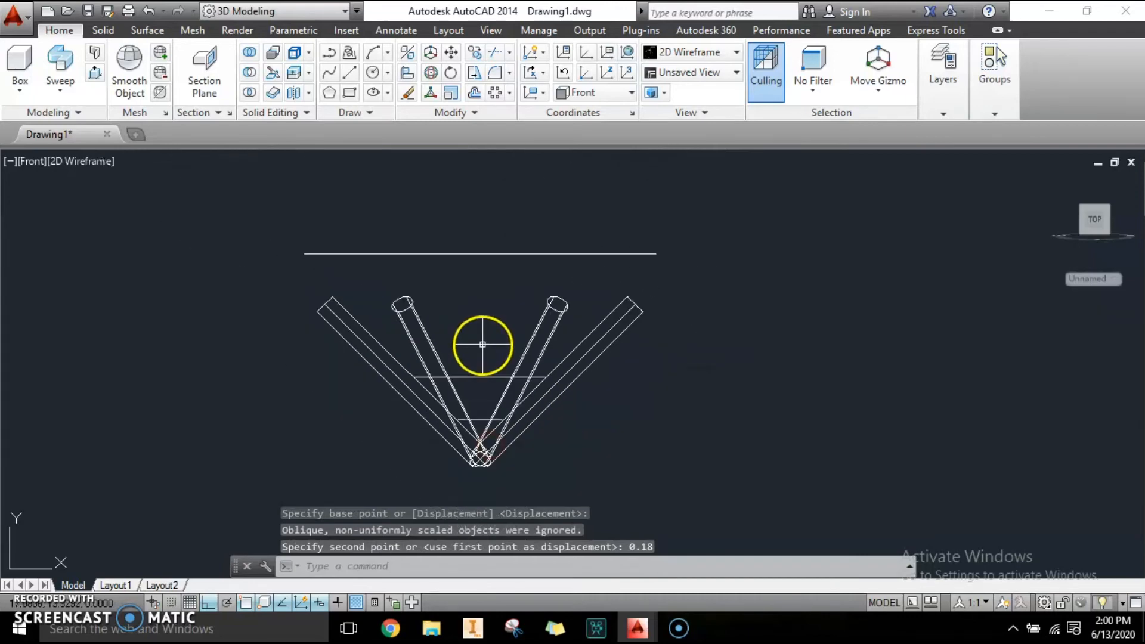
pyautogui.scroll(2, 485, 343)
pyautogui.moveTo(493, 340); pyautogui.dragTo(491, 286, button='middle')
pyautogui.press('Escape')
pyautogui.press('Escape')
pyautogui.write('3D')
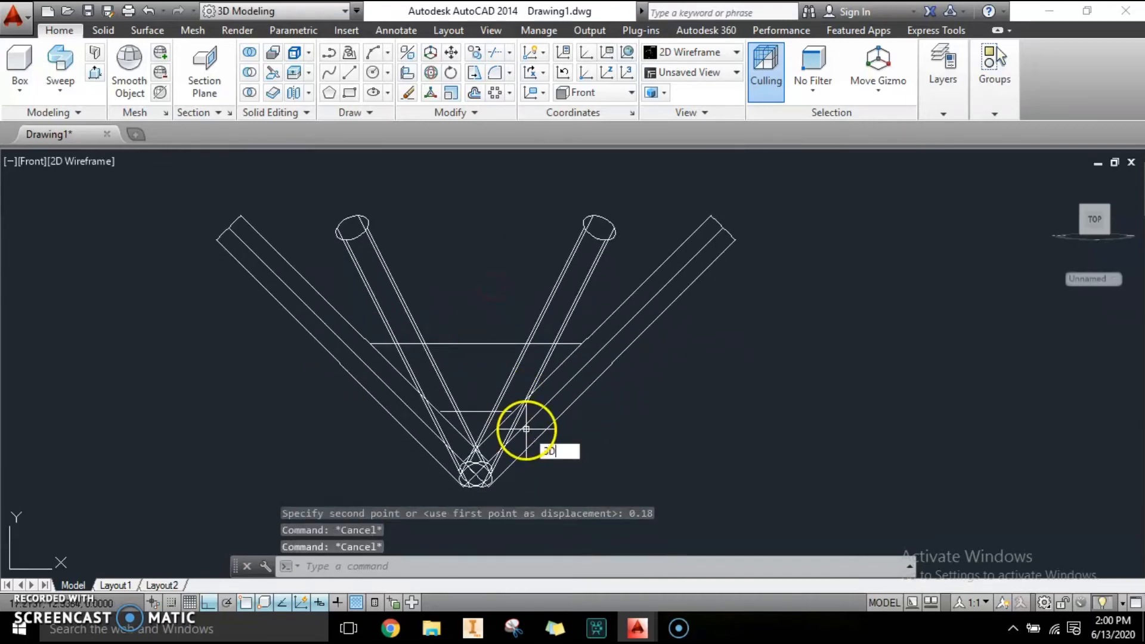
pyautogui.write('O')
pyautogui.press('Return')
pyautogui.moveTo(523, 429); pyautogui.dragTo(541, 448)
pyautogui.moveTo(540, 447); pyautogui.dragTo(638, 390, button='middle')
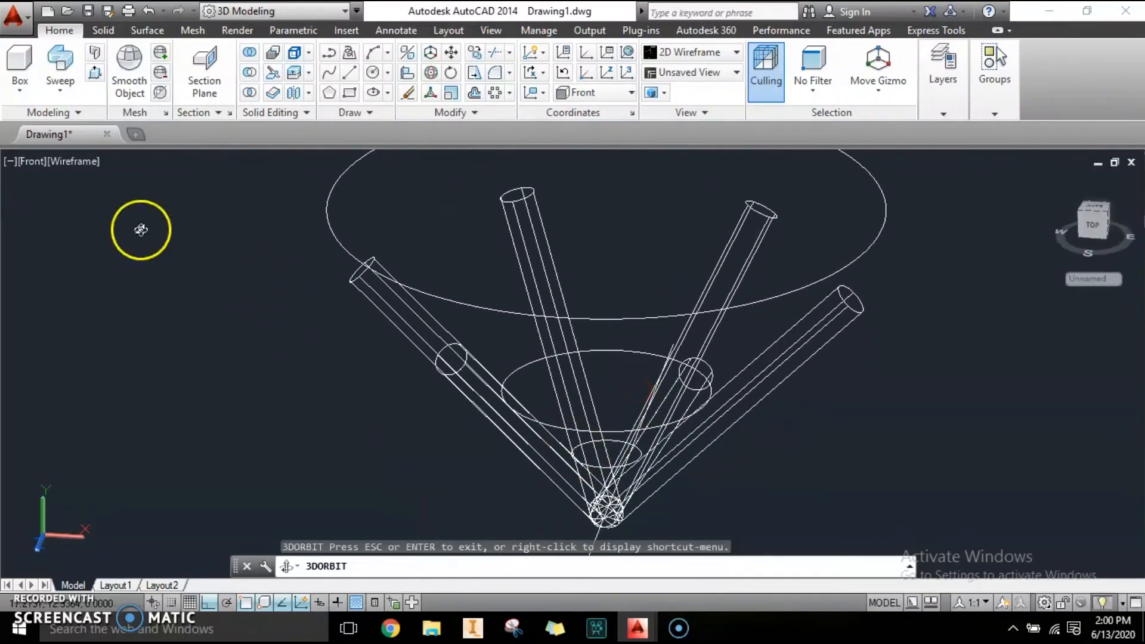
pyautogui.press('Escape')
pyautogui.click(117, 160)
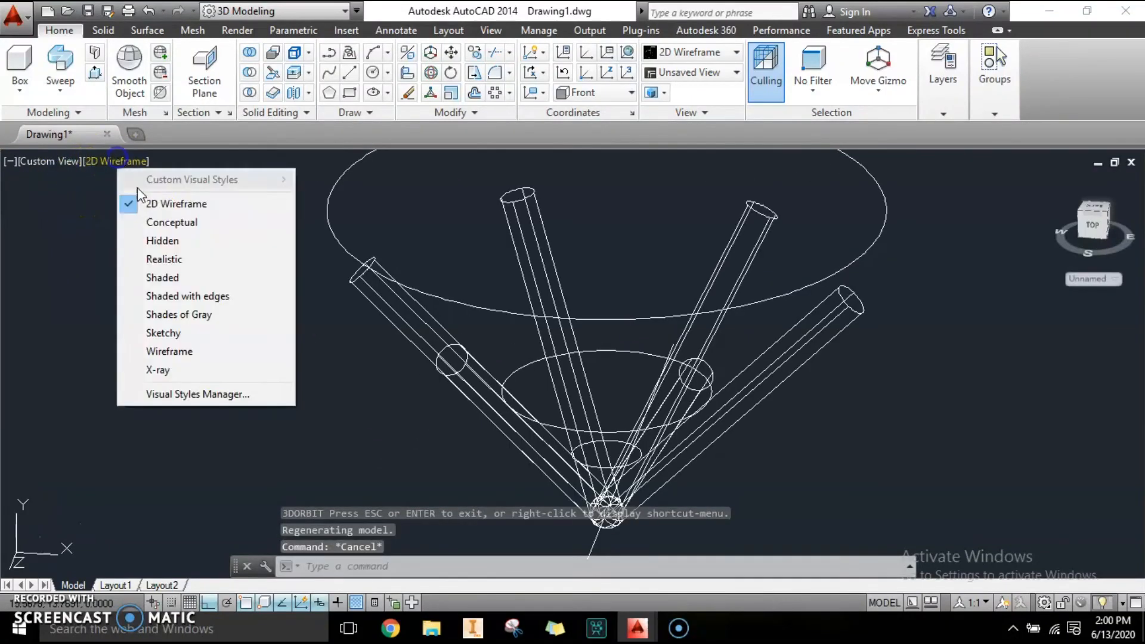
pyautogui.click(166, 258)
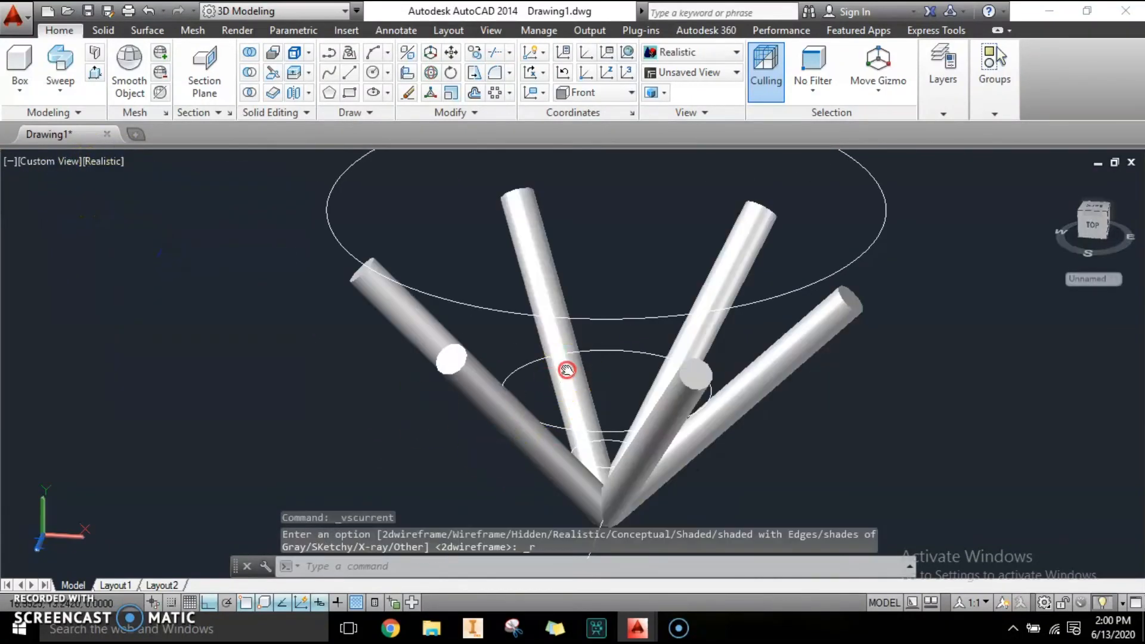
# Orbit around the rods and repositioned circles to examine their arrangement.
pyautogui.moveTo(567, 369); pyautogui.dragTo(522, 397, button='middle')
pyautogui.press('Escape')
pyautogui.press('Escape')
pyautogui.write('3DO')
pyautogui.press('Return')
pyautogui.moveTo(707, 476); pyautogui.dragTo(683, 449)
pyautogui.moveTo(553, 461); pyautogui.dragTo(739, 427)
pyautogui.press('Escape')
# Loft a solid through the smallest, middle and largest circles in that order.
pyautogui.click(60, 81)
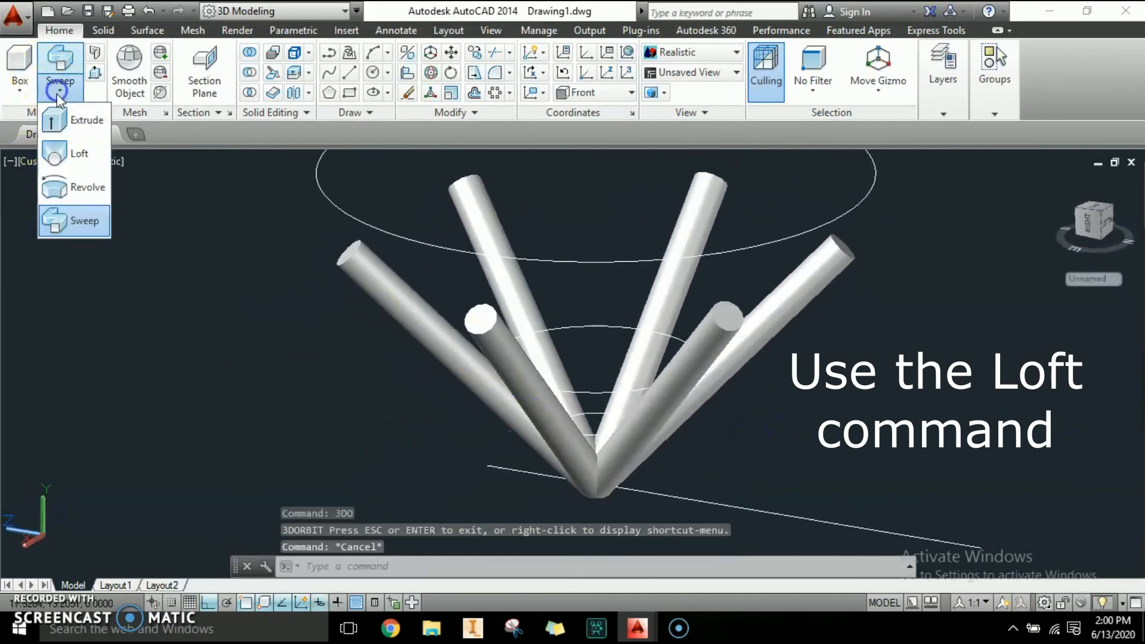
pyautogui.click(54, 154)
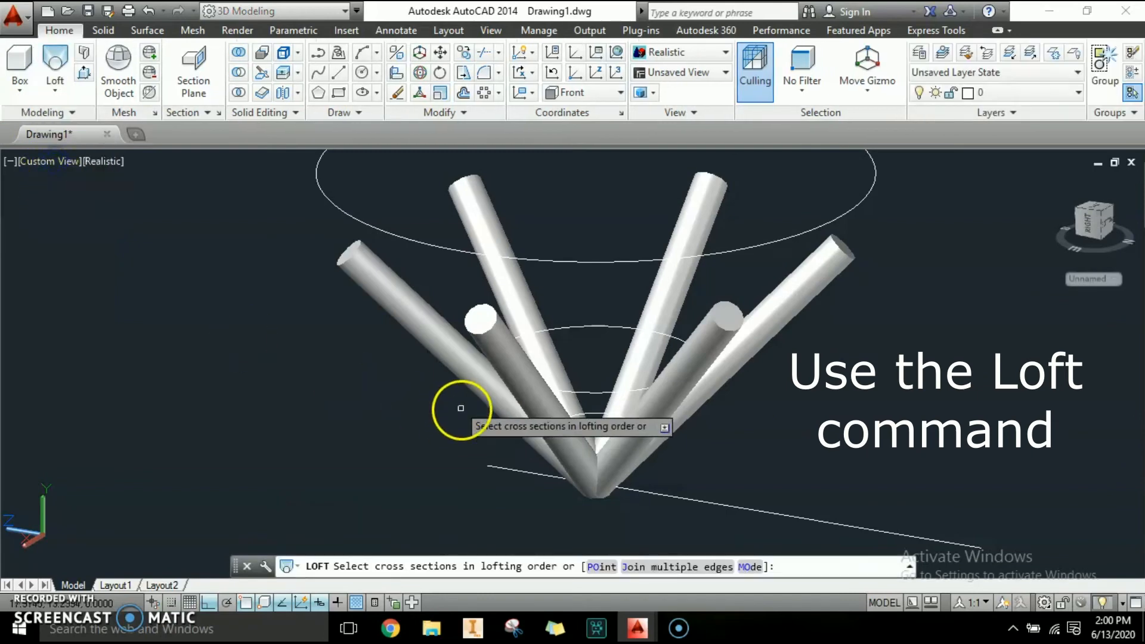
pyautogui.click(596, 411)
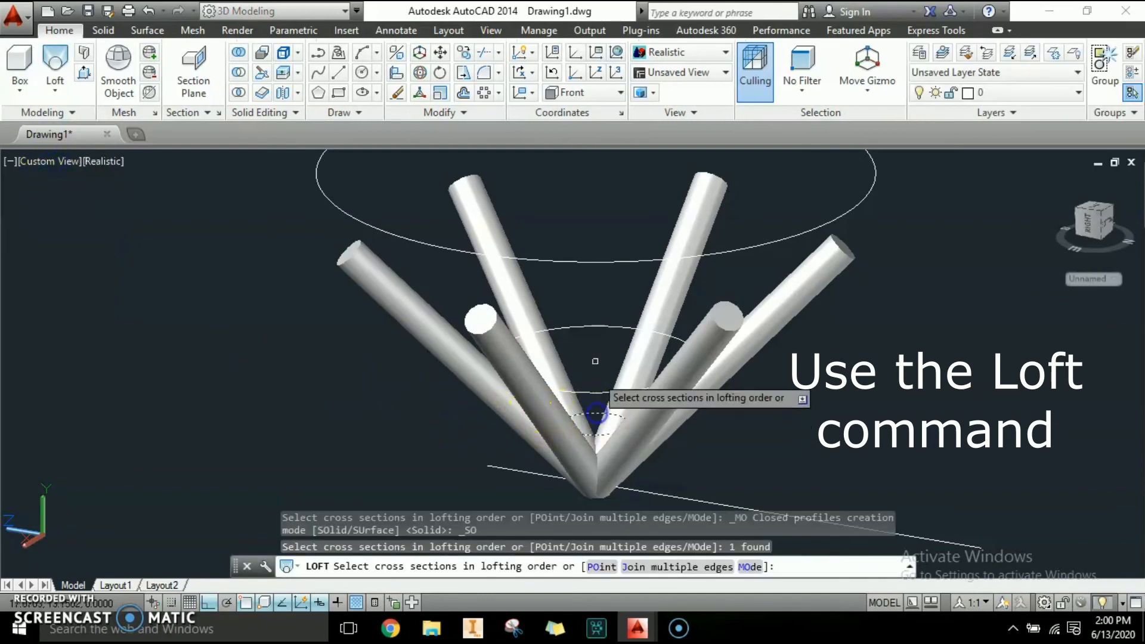
pyautogui.click(593, 327)
pyautogui.moveTo(608, 327); pyautogui.dragTo(583, 402, button='middle')
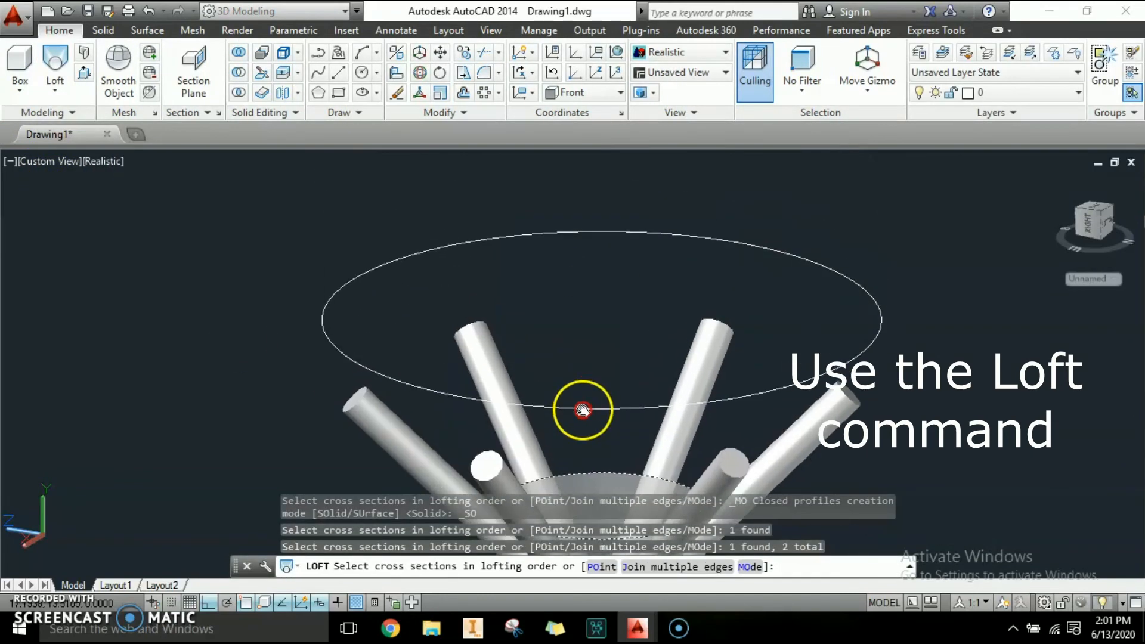
pyautogui.click(563, 232)
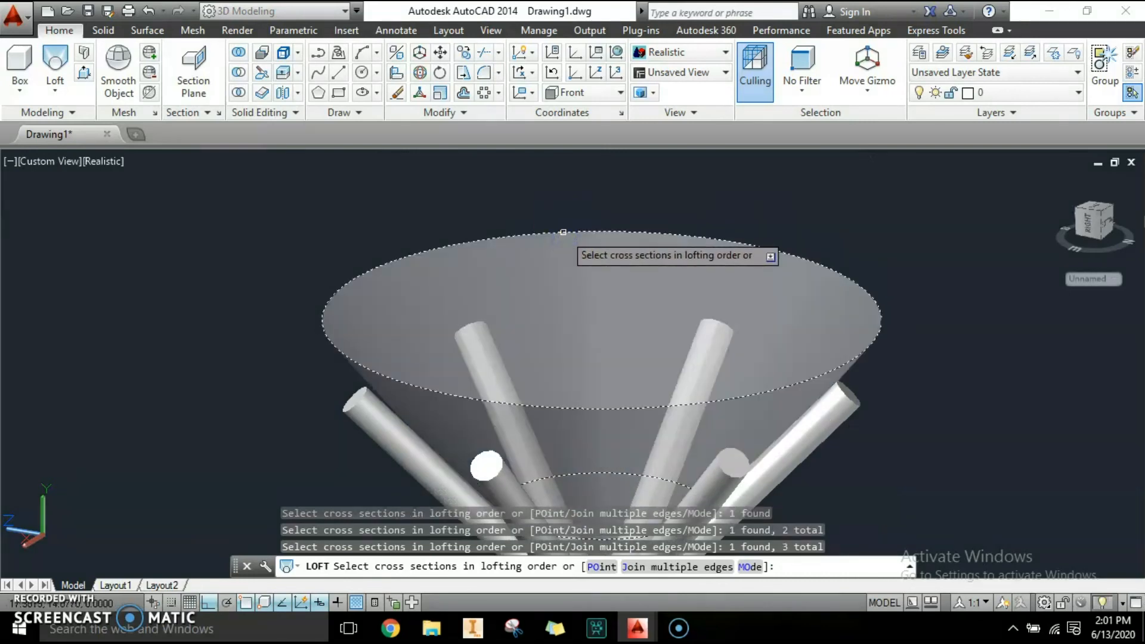
pyautogui.press('Return')
pyautogui.scroll(-4, 562, 334)
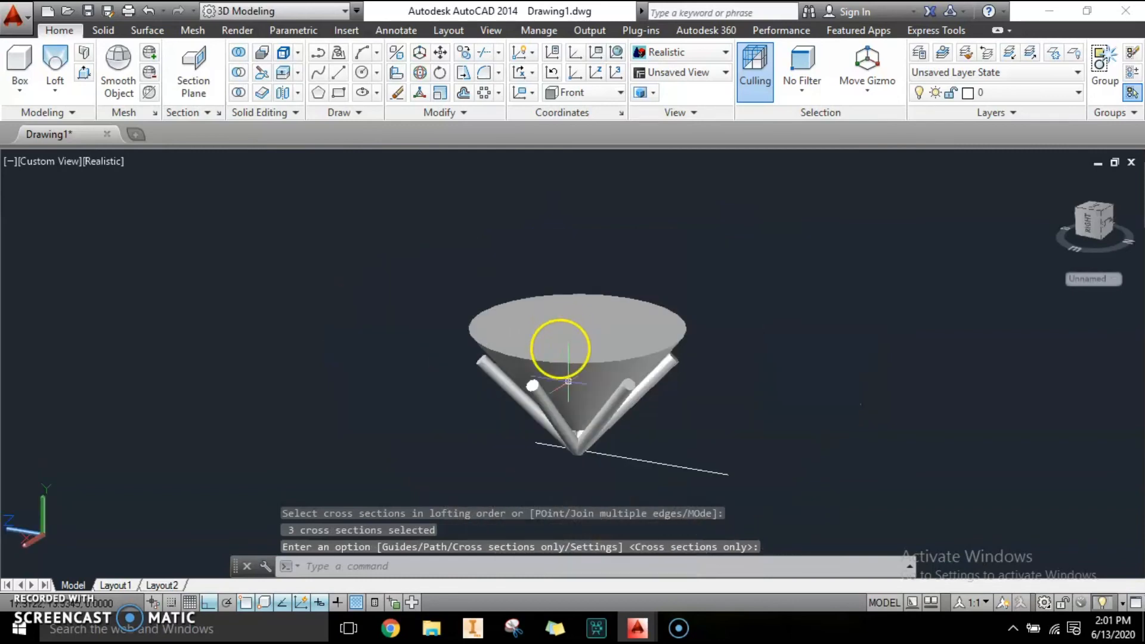
pyautogui.scroll(2, 618, 396)
pyautogui.press('Escape')
# Orbit the view, select the lofted solid and switch its surface control option to Draft Angle.
pyautogui.write('3DORBIT')
pyautogui.press('Return')
pyautogui.moveTo(685, 417); pyautogui.dragTo(414, 442)
pyautogui.moveTo(563, 473); pyautogui.dragTo(603, 461)
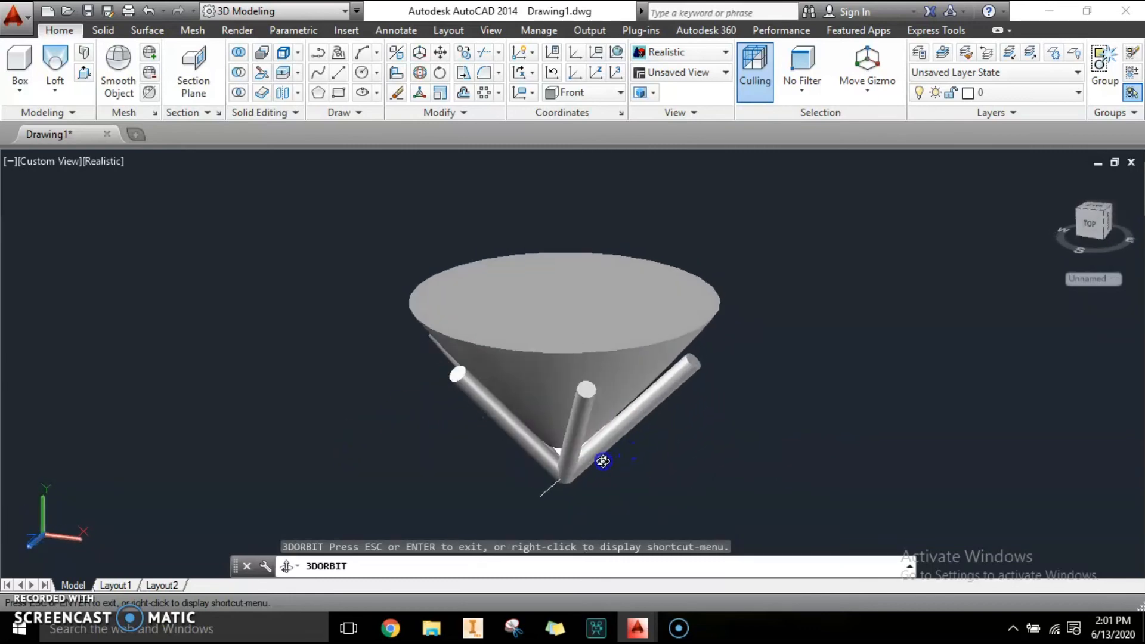
pyautogui.press('Escape')
pyautogui.click(557, 287)
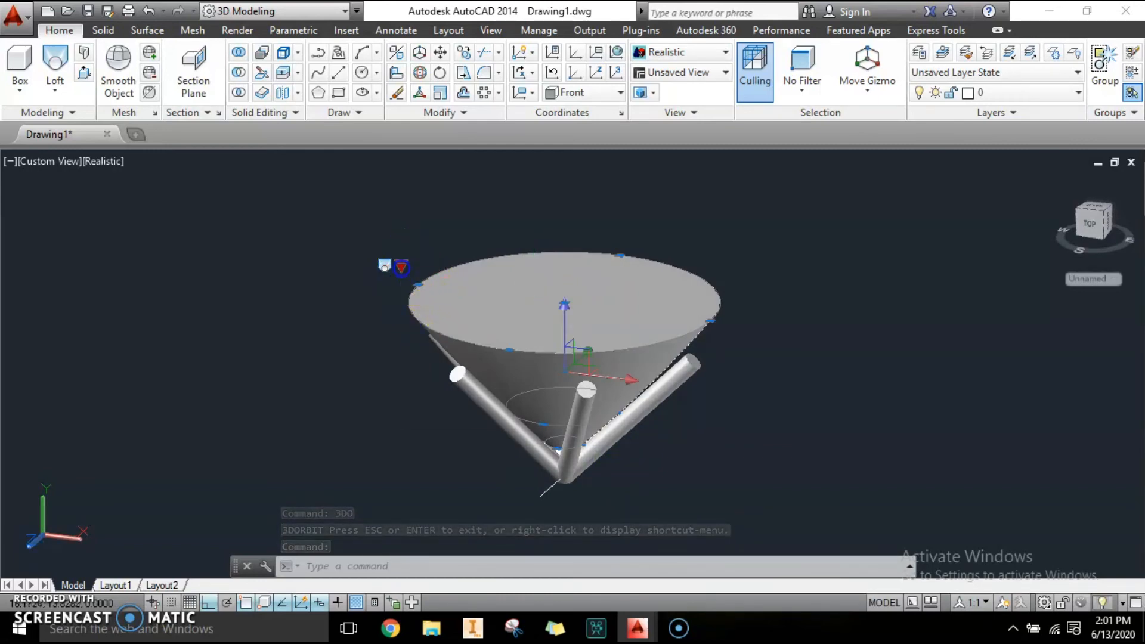
pyautogui.click(402, 268)
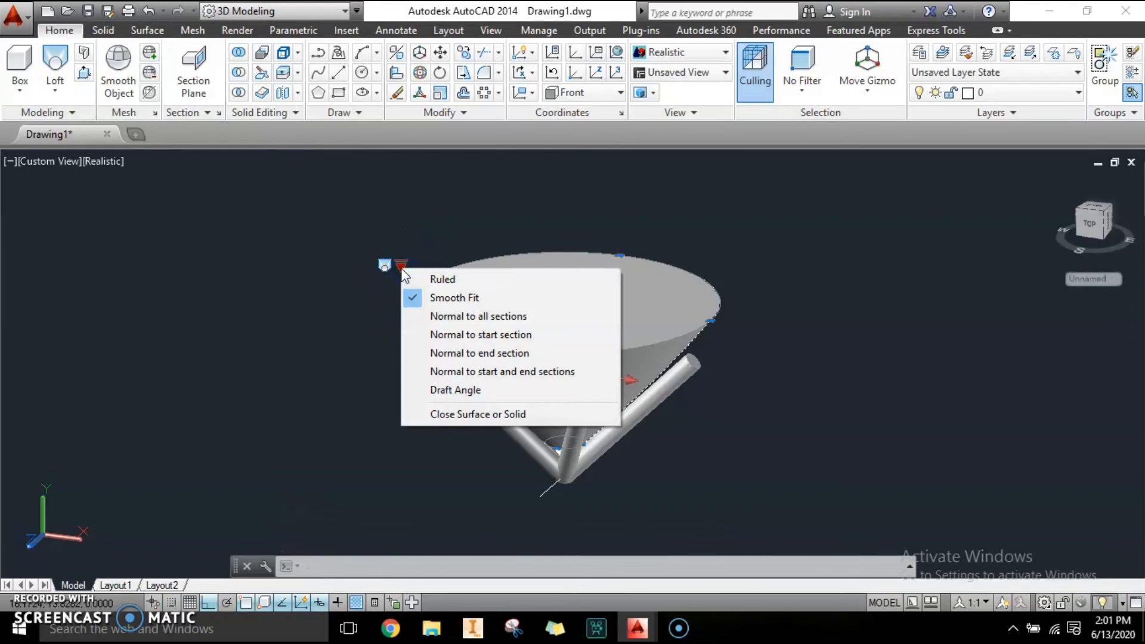
pyautogui.click(440, 391)
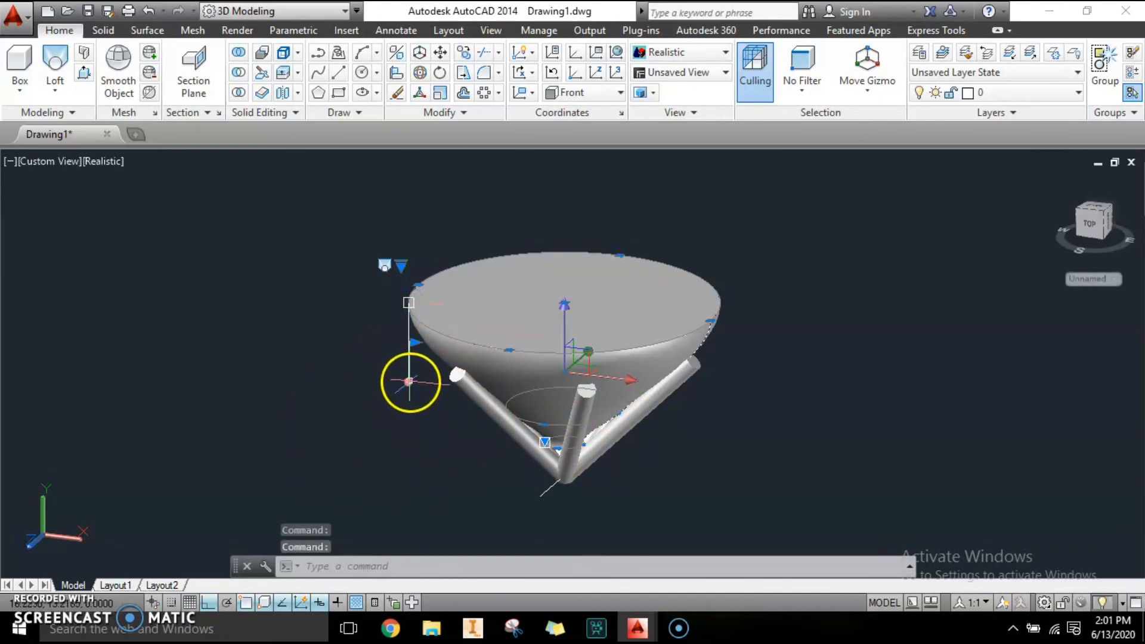
# Adjust the loft's draft angle magnitude grip, setting it to 110, then deselect the solid.
pyautogui.click(408, 382)
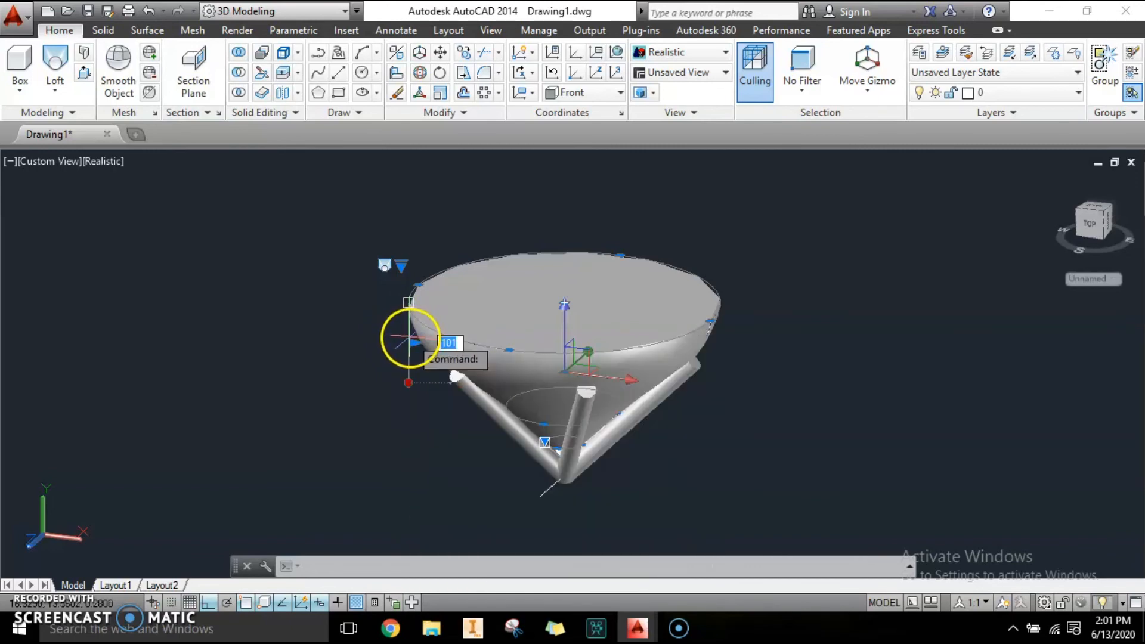
pyautogui.click(410, 337)
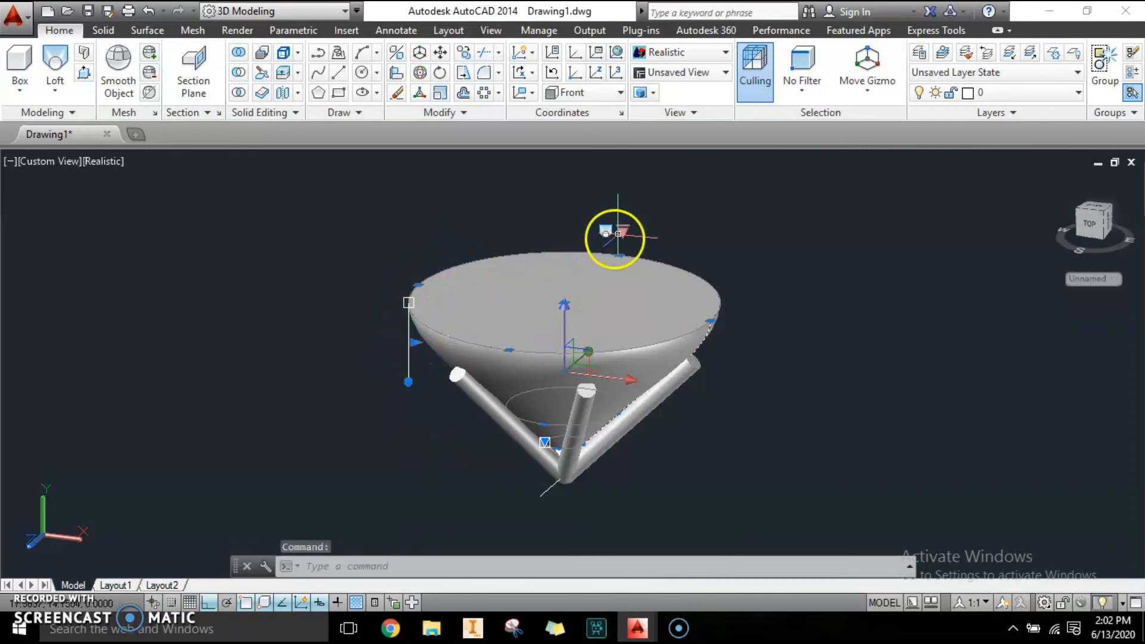
pyautogui.click(624, 233)
pyautogui.click(674, 355)
pyautogui.click(402, 387)
pyautogui.click(408, 383)
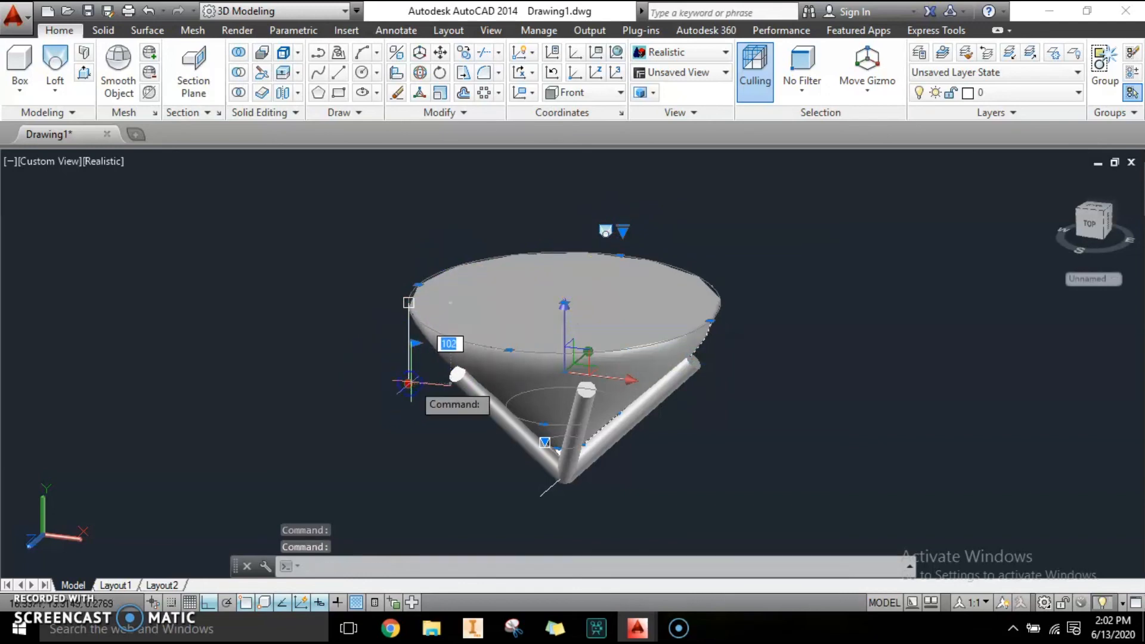
pyautogui.click(416, 383)
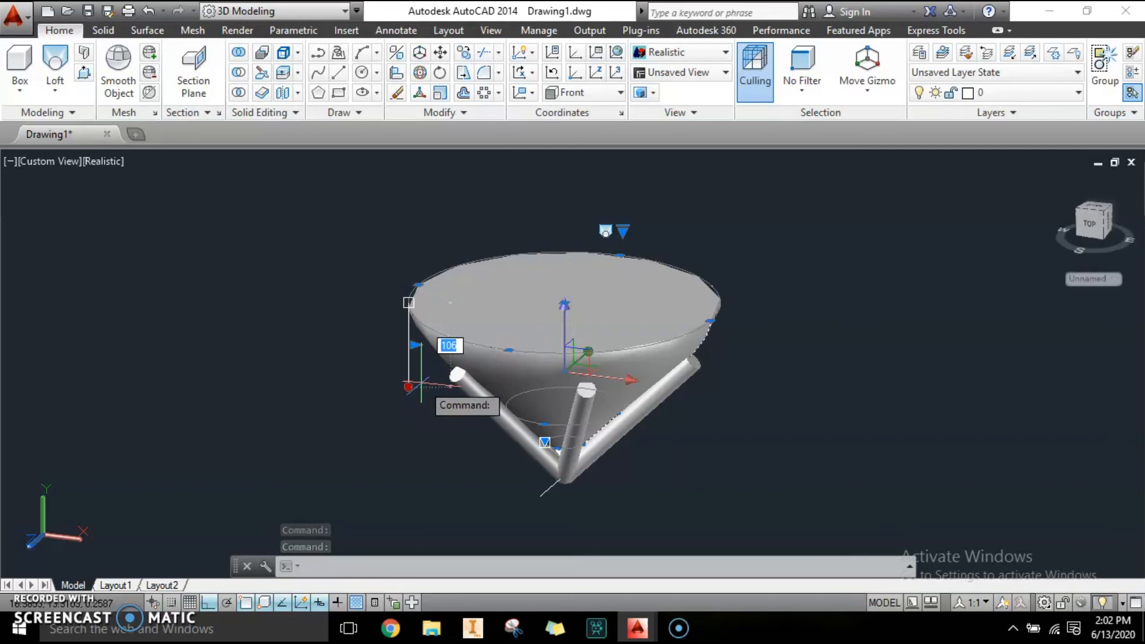
pyautogui.write('110')
pyautogui.press('Return')
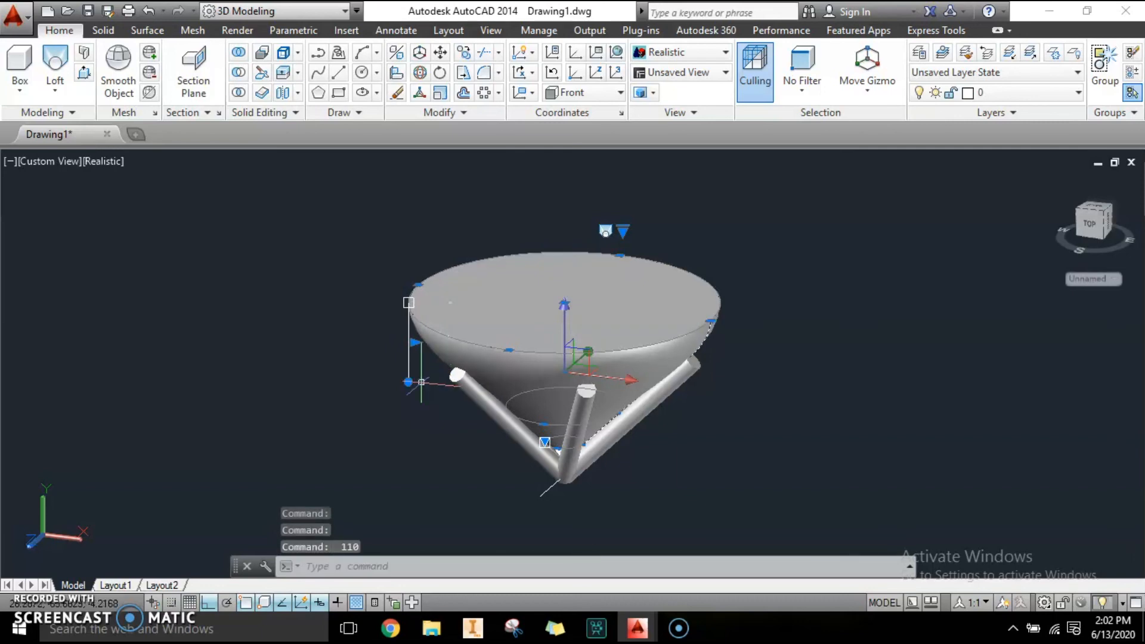
pyautogui.scroll(3, 511, 366)
pyautogui.scroll(-3, 511, 366)
pyautogui.click(592, 389)
pyautogui.press('Escape')
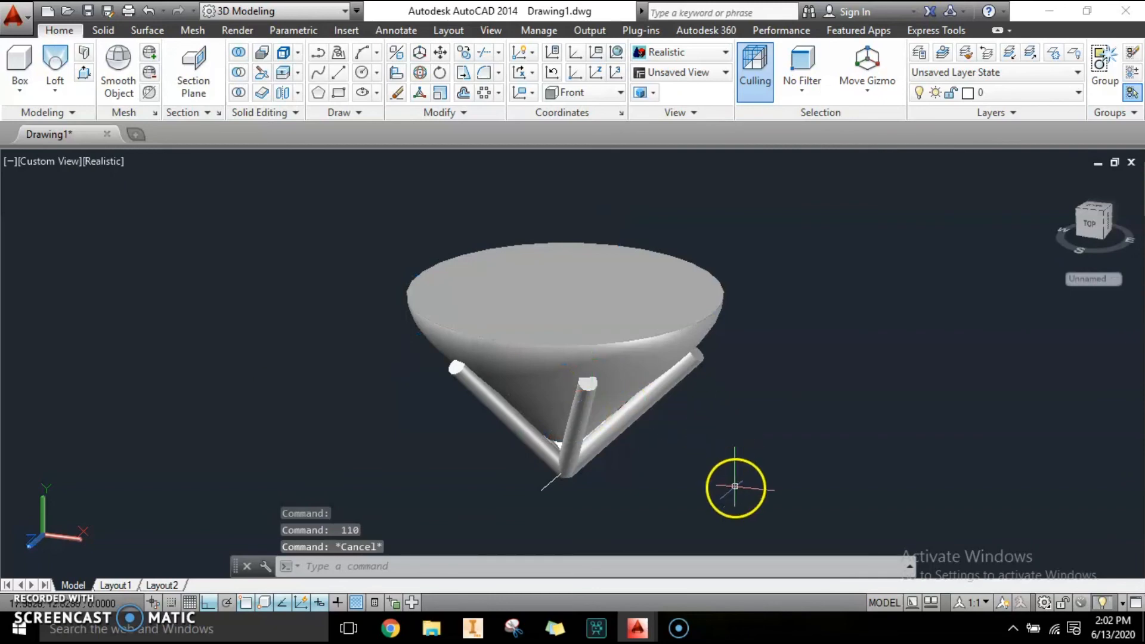
# Orbit the view, select the lofted solid and convert it into a smooth mesh object.
pyautogui.write('O')
pyautogui.press('Return')
pyautogui.moveTo(724, 435); pyautogui.dragTo(596, 394)
pyautogui.press('Escape')
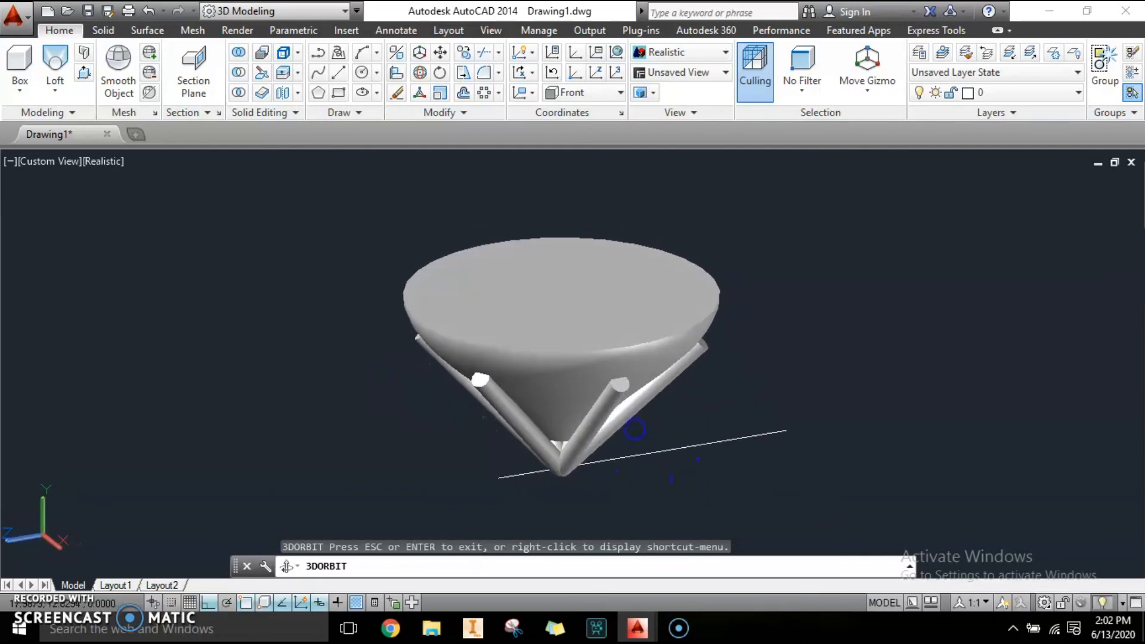
pyautogui.click(550, 288)
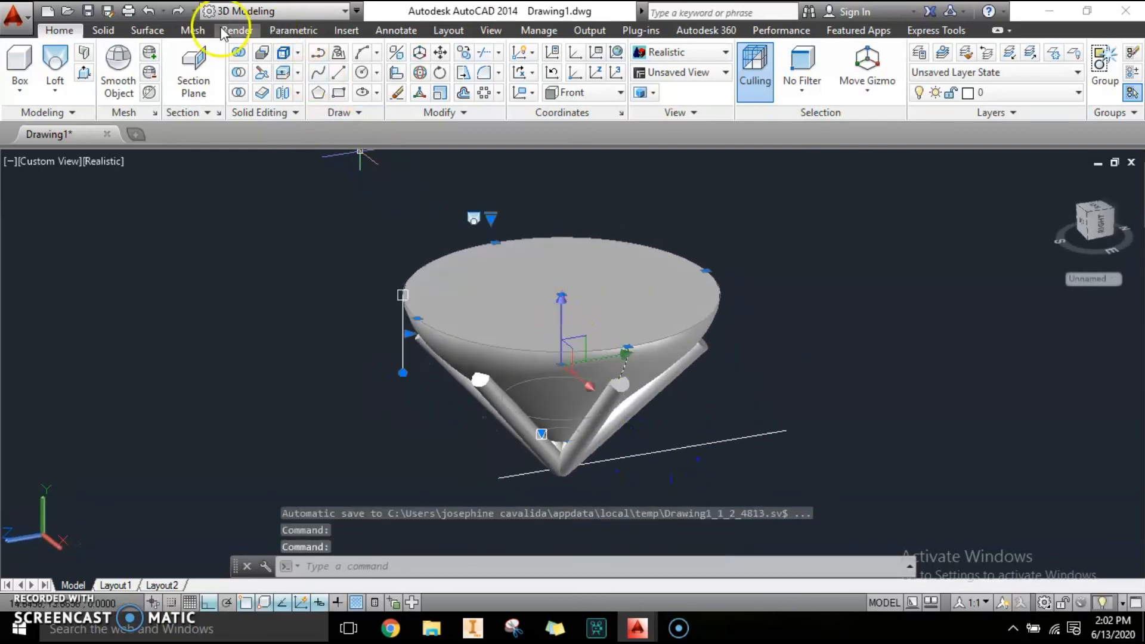
pyautogui.click(197, 31)
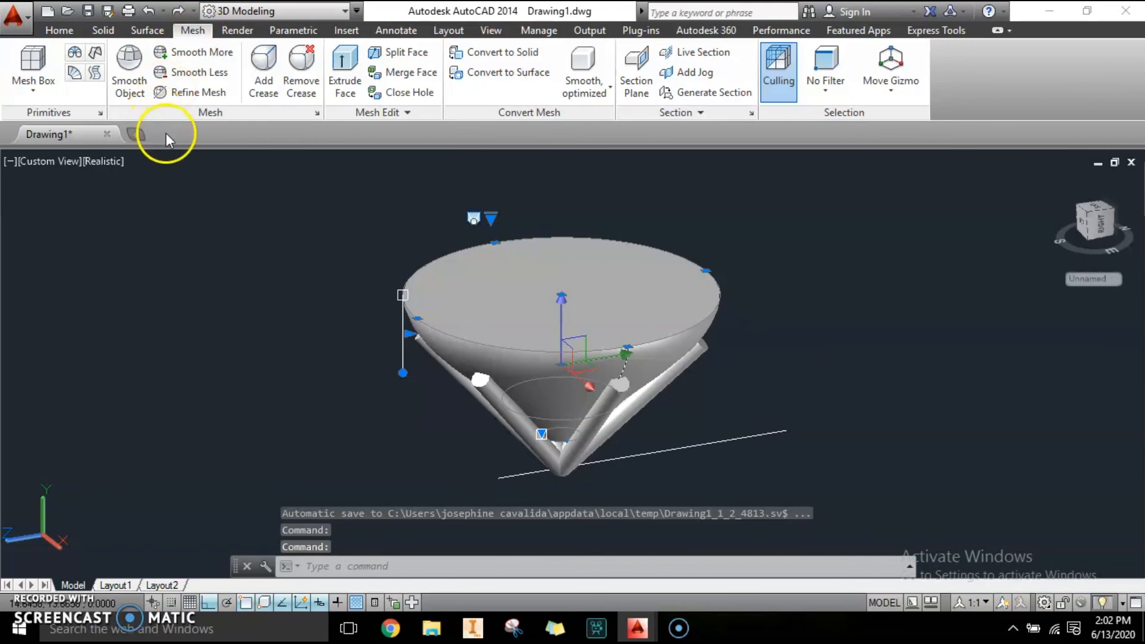
pyautogui.click(130, 59)
pyautogui.click(506, 322)
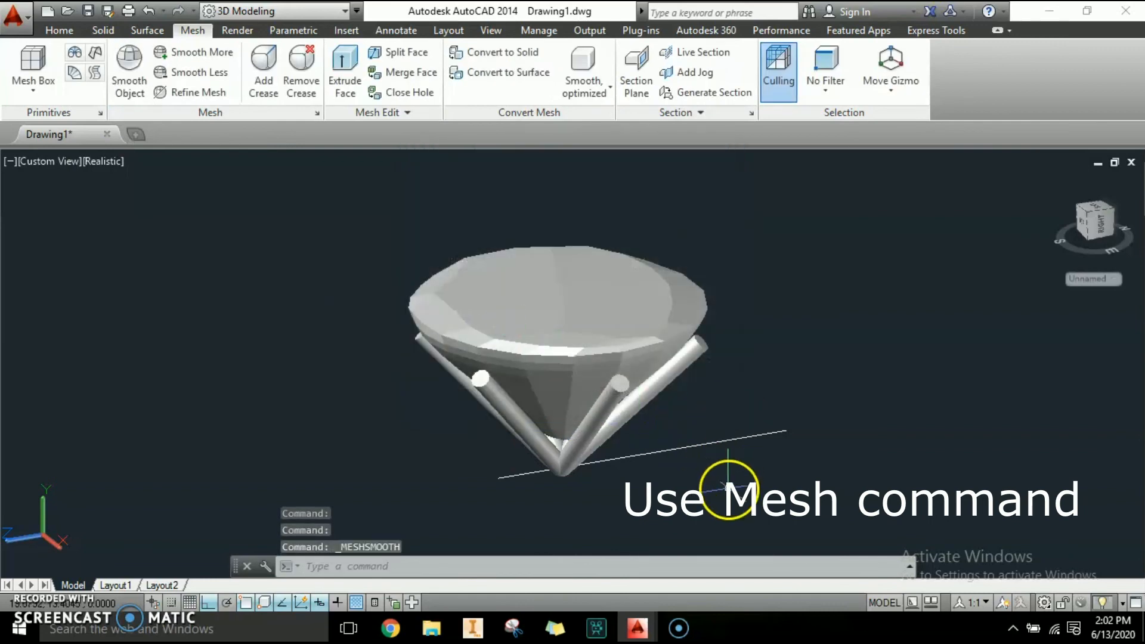
# Orbit around the meshed cone and support rods to examine the model.
pyautogui.keyDown('shift'); pyautogui.moveTo(715, 481); pyautogui.dragTo(715, 481, button='middle'); pyautogui.keyUp('shift')
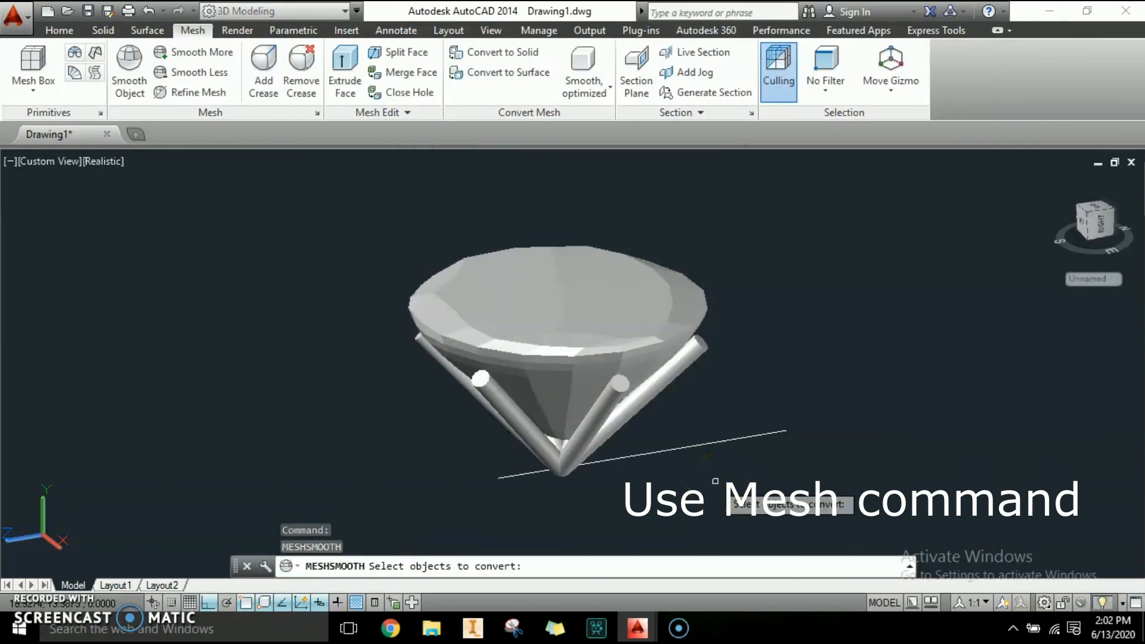
pyautogui.press('Escape')
pyautogui.keyDown('shift'); pyautogui.moveTo(715, 481); pyautogui.dragTo(675, 385, button='middle'); pyautogui.keyUp('shift')
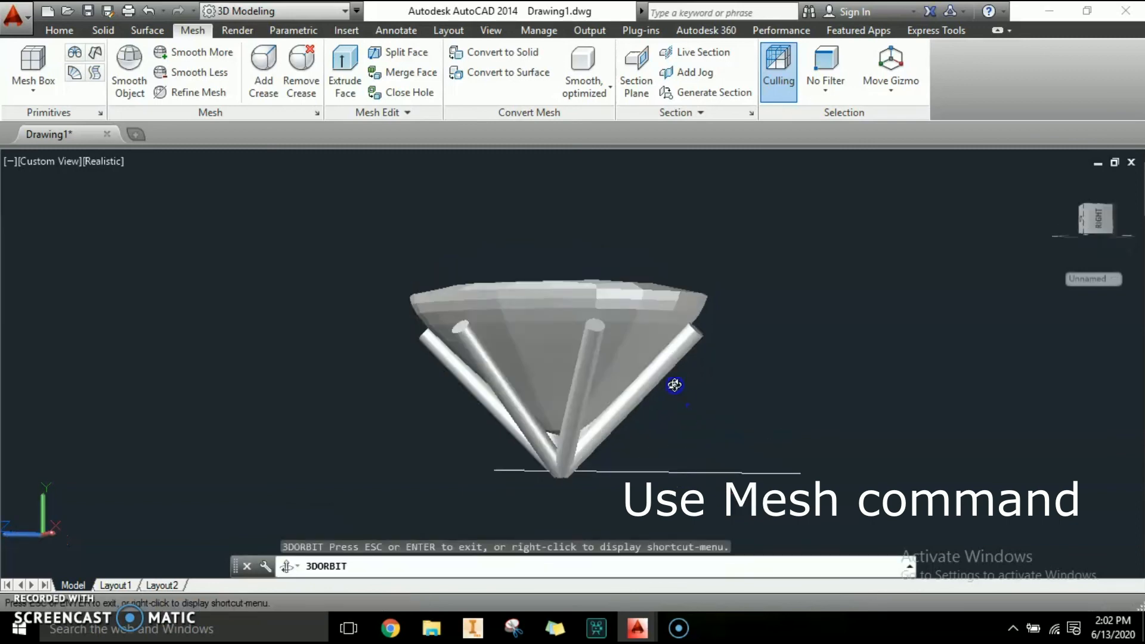
pyautogui.keyDown('shift'); pyautogui.moveTo(365, 414); pyautogui.dragTo(591, 373, button='middle'); pyautogui.keyUp('shift')
pyautogui.moveTo(446, 399); pyautogui.dragTo(484, 469)
pyautogui.moveTo(606, 472); pyautogui.dragTo(856, 436)
pyautogui.moveTo(699, 463); pyautogui.dragTo(800, 421)
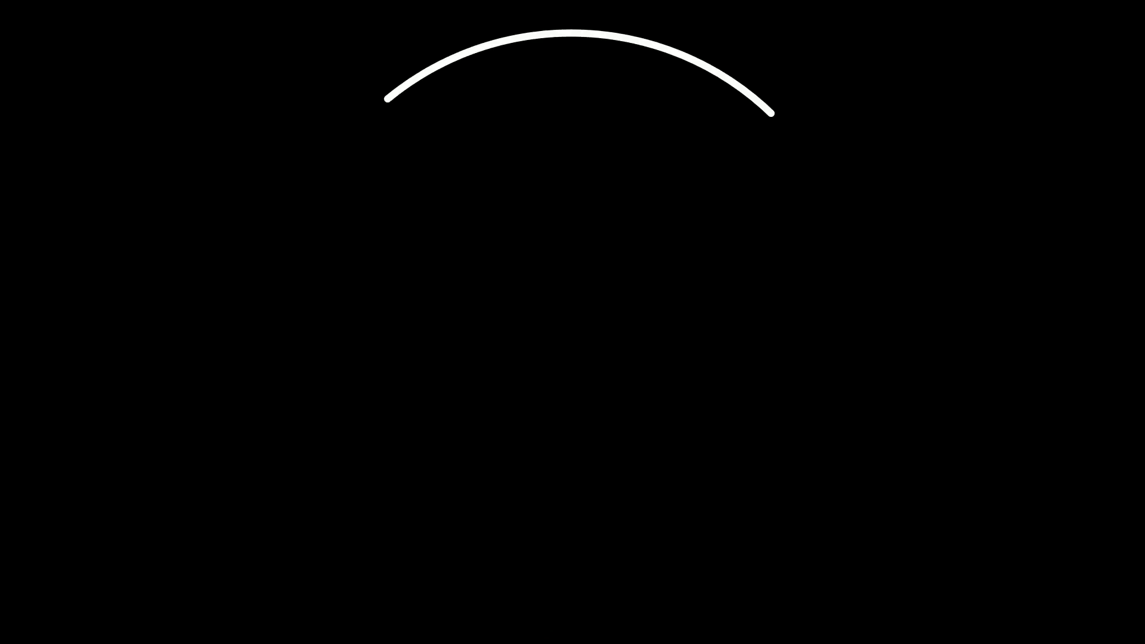